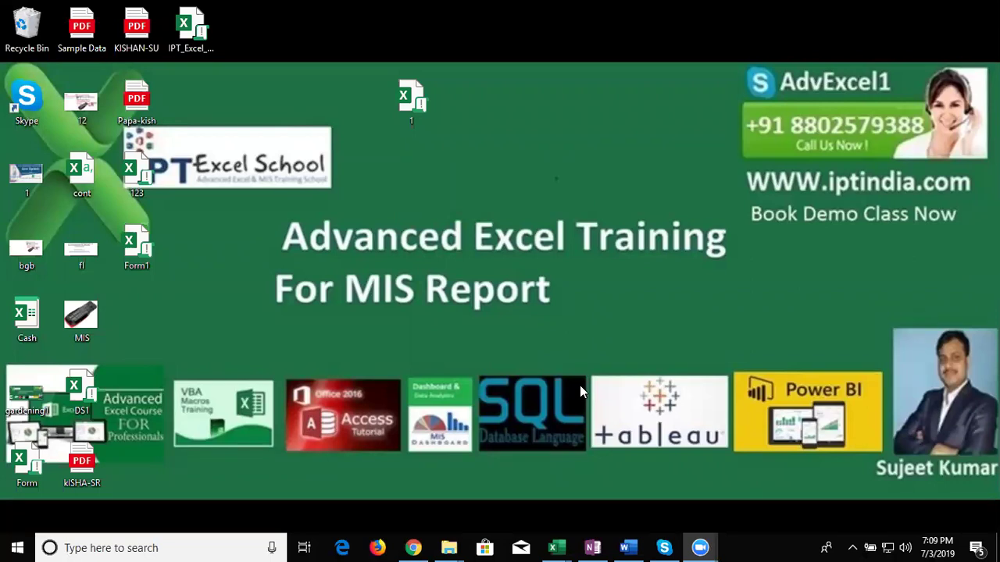
Show the taskbar thumbnails for the Book1 workbook and the Visual Basic editor.
{"action": "mouse_move", "coordinate": [556, 547]}
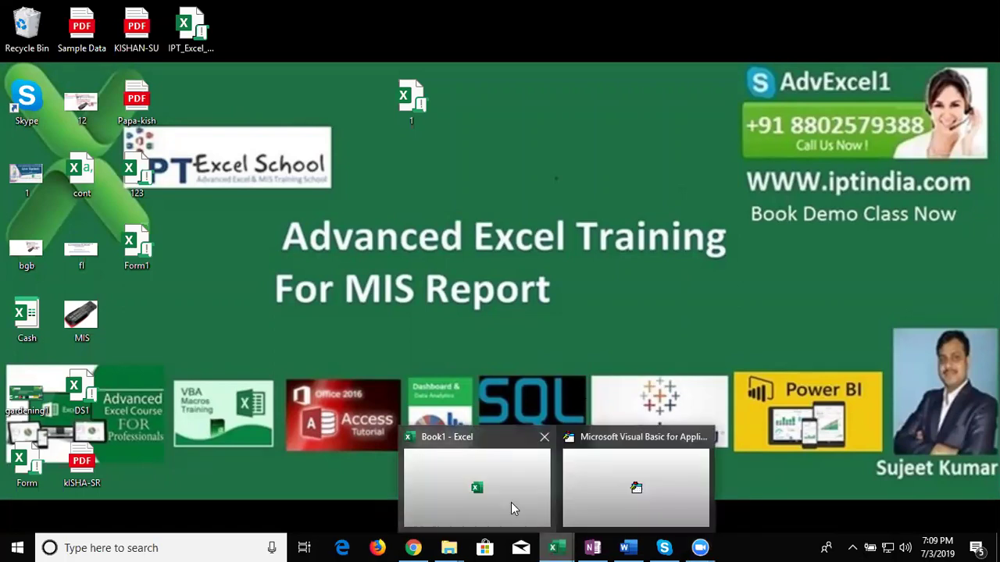
Bring Book1 to the front and enter 'VBA' in cell A2.
{"action": "left_click", "coordinate": [511, 502]}
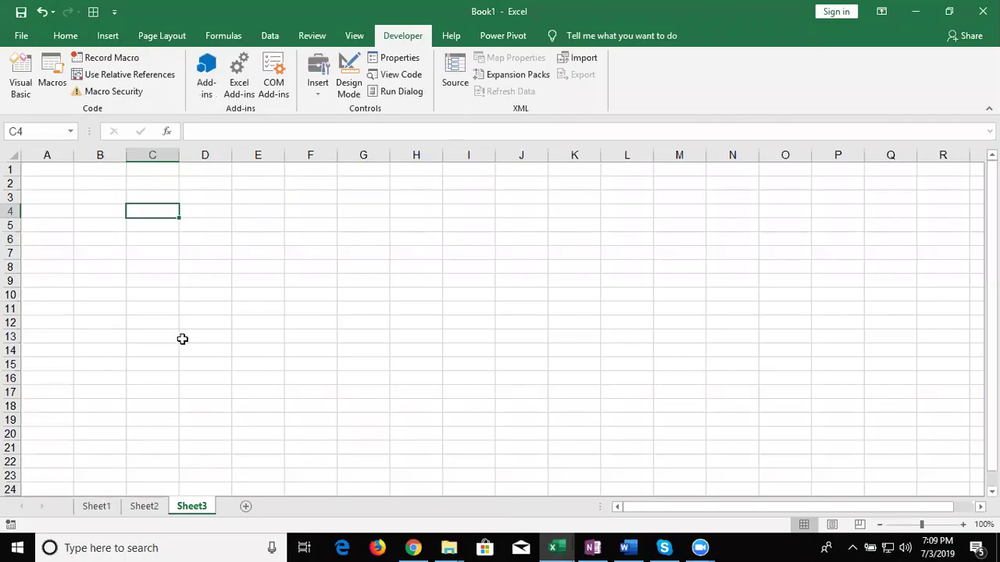
{"action": "left_click", "coordinate": [68, 186]}
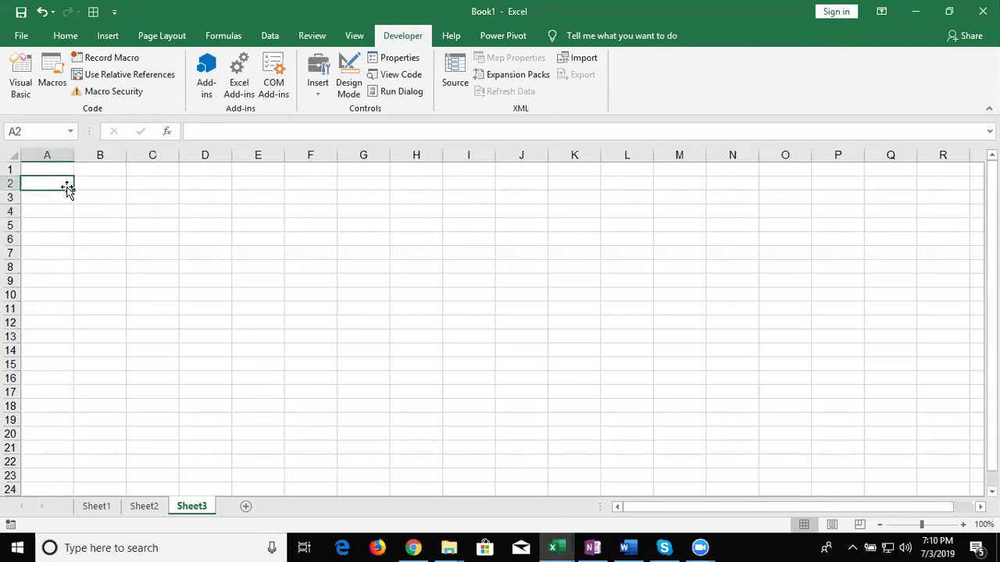
{"action": "type", "text": "VBA"}
{"action": "key", "text": "Return"}
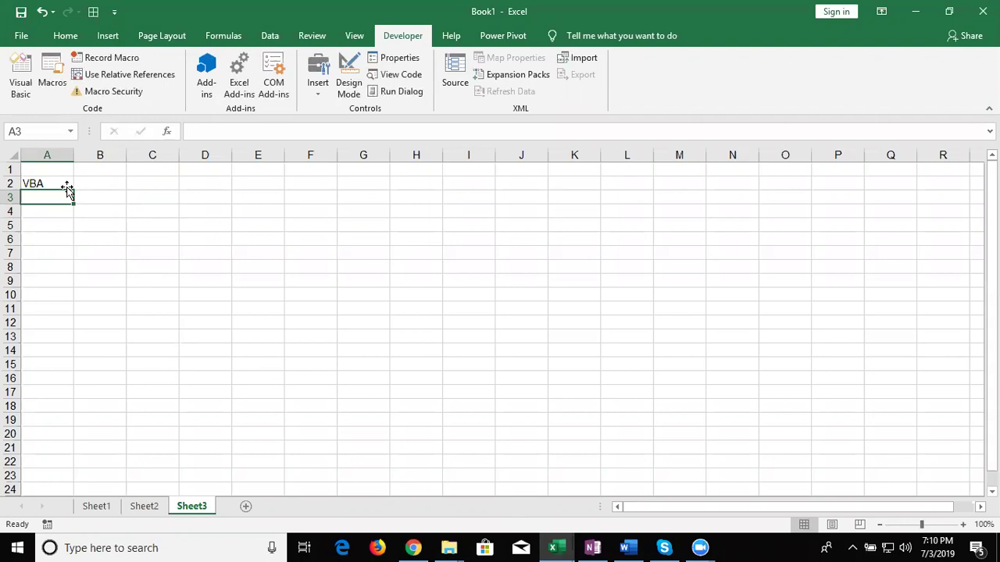
Enter 'VB' in A5, then clear it and move to cell B3.
{"action": "key", "text": "Down"}
{"action": "key", "text": "Down"}
{"action": "type", "text": "VB"}
{"action": "key", "text": "Return"}
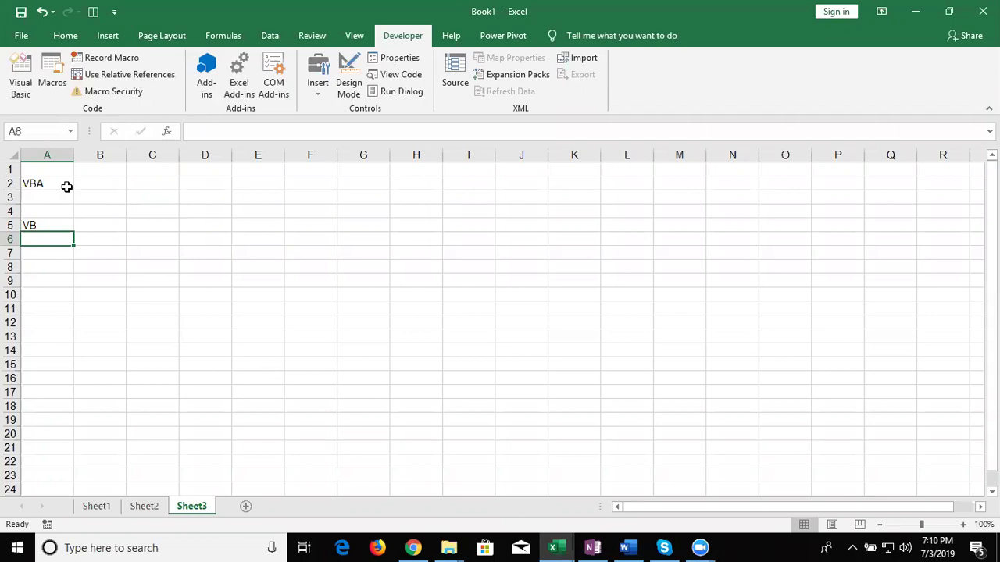
{"action": "key", "text": "Up"}
{"action": "key", "text": "Up"}
{"action": "key", "text": "Up"}
{"action": "key", "text": "Up"}
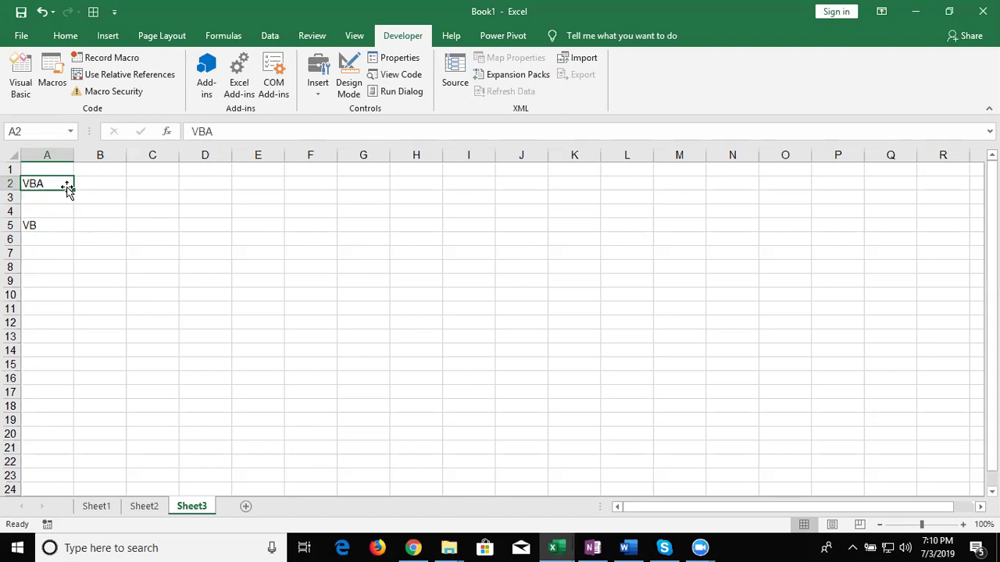
{"action": "key", "text": "Down"}
{"action": "key", "text": "Down"}
{"action": "key", "text": "Down"}
{"action": "key", "text": "Delete"}
{"action": "key", "text": "Up"}
{"action": "key", "text": "Right"}
{"action": "key", "text": "Up"}
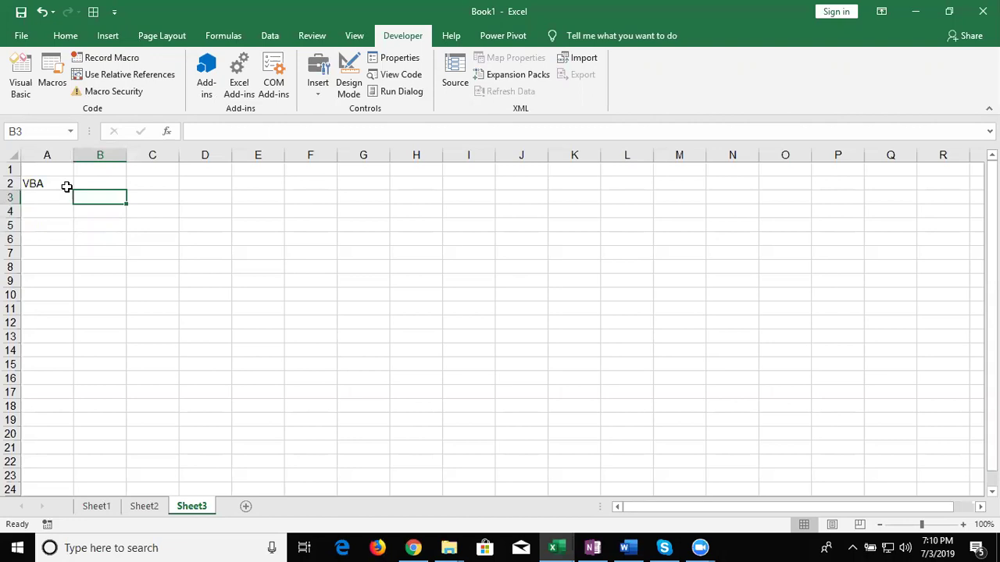
Type 'Macros' into cell B3 and confirm it.
{"action": "type", "text": "Macros"}
{"action": "key", "text": "Return"}
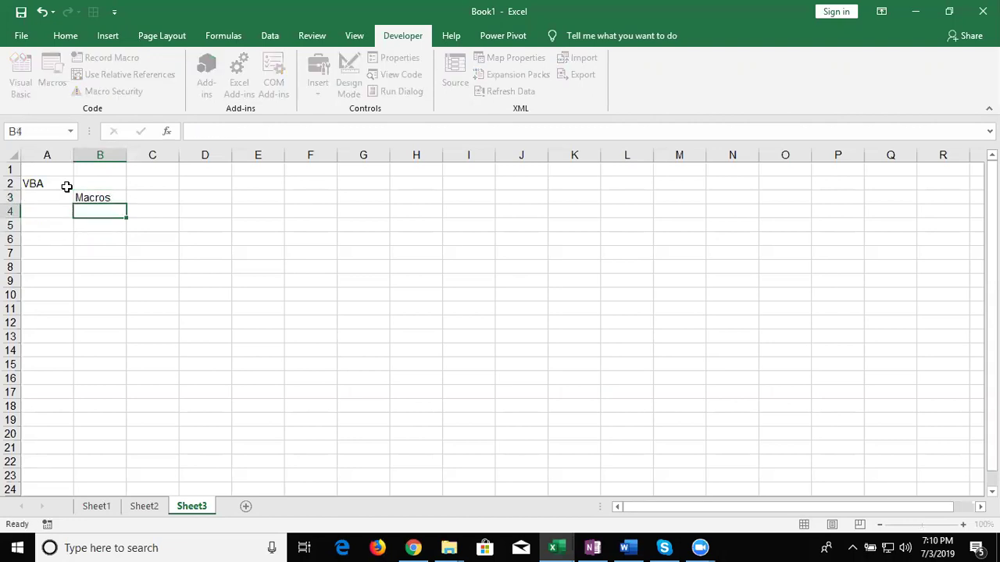
{"action": "key", "text": "Right"}
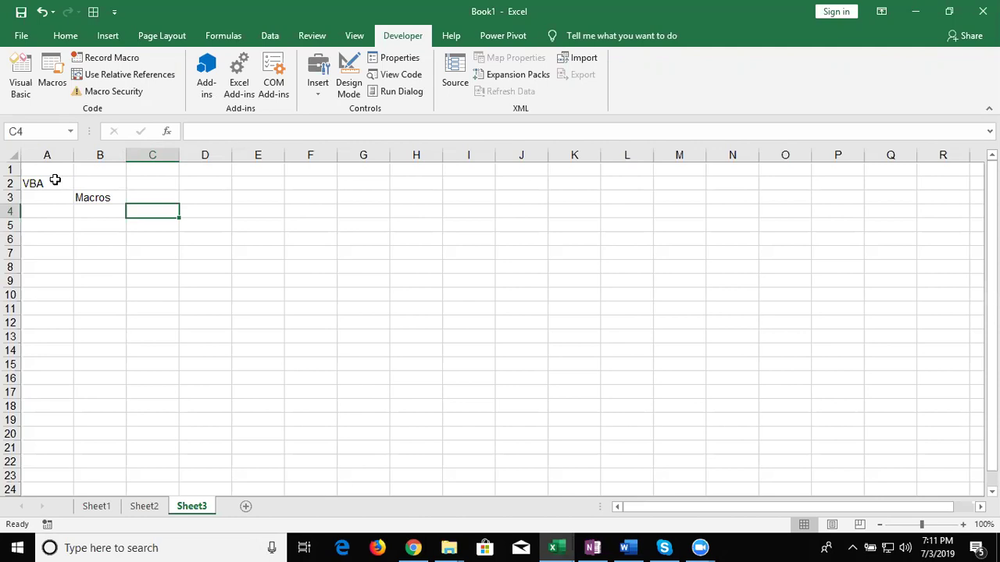
{"action": "left_click", "coordinate": [53, 78]}
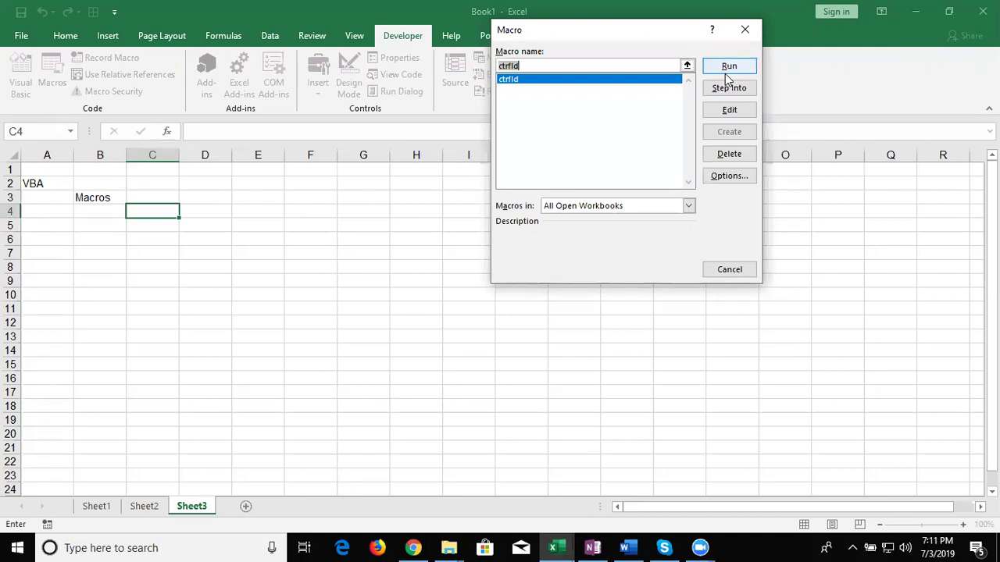
{"action": "left_click", "coordinate": [746, 30]}
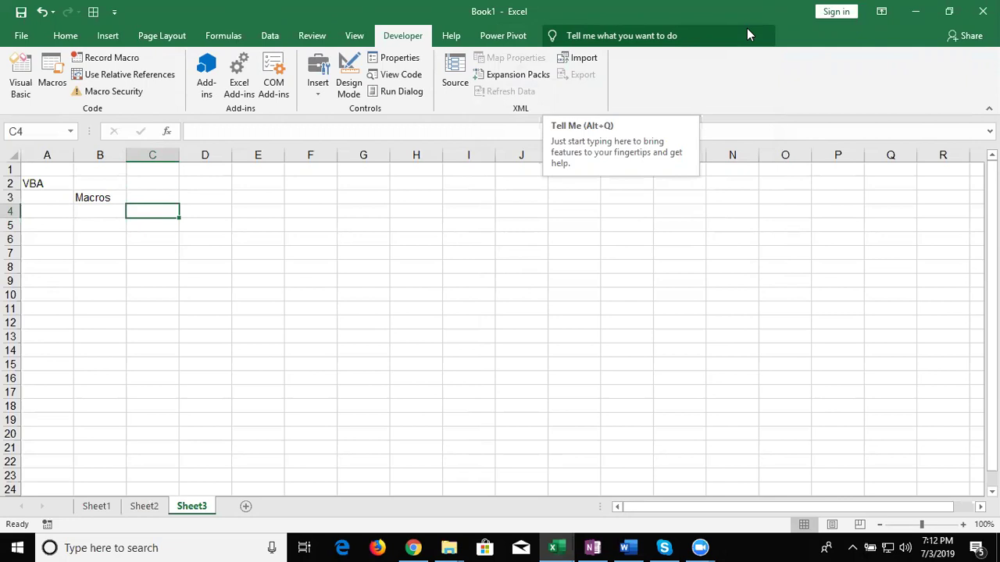
Enter the label 'Function' in cell B6.
{"action": "left_click", "coordinate": [331, 248]}
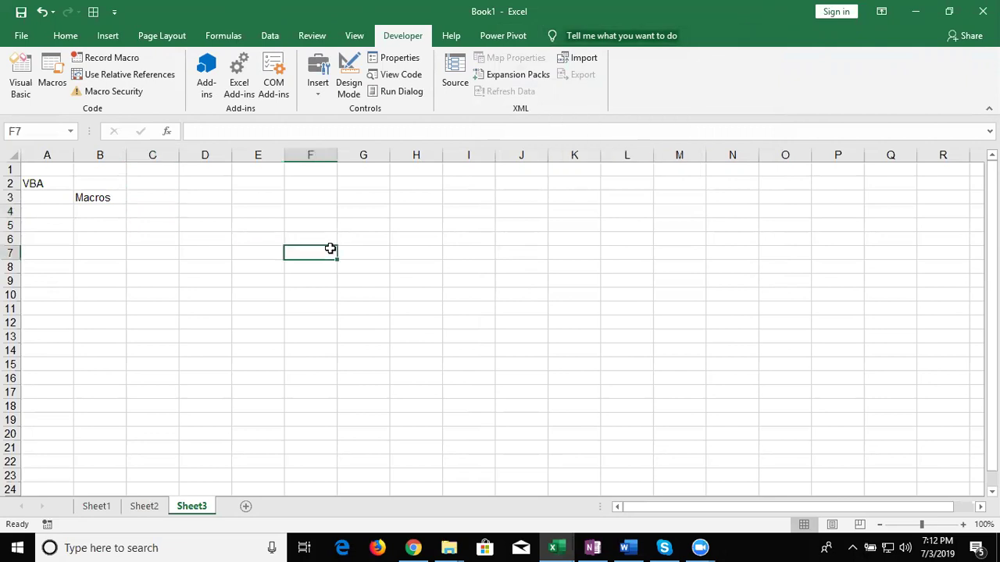
{"action": "left_click", "coordinate": [107, 193]}
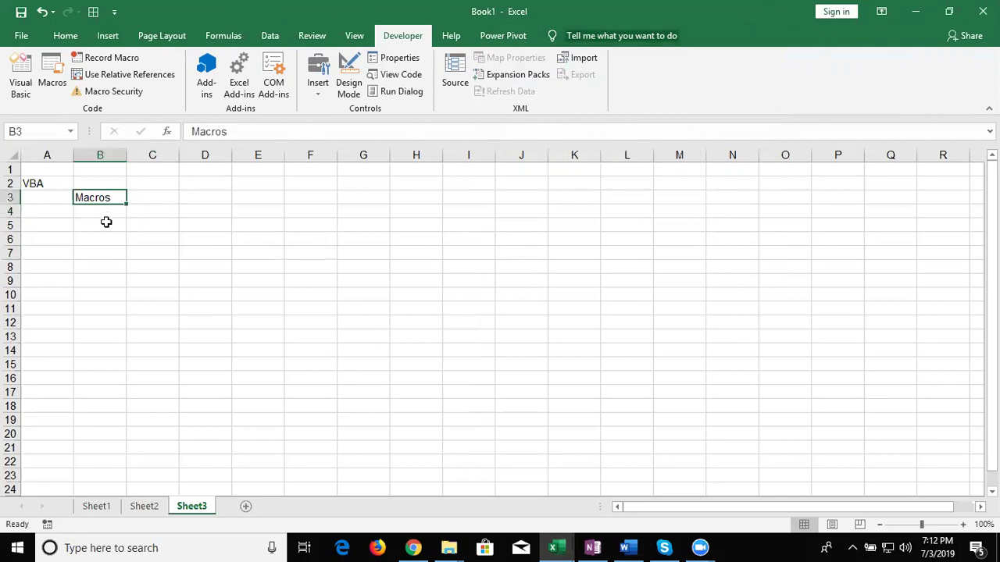
{"action": "left_click", "coordinate": [105, 224]}
{"action": "key", "text": "Return"}
{"action": "type", "text": "Func"}
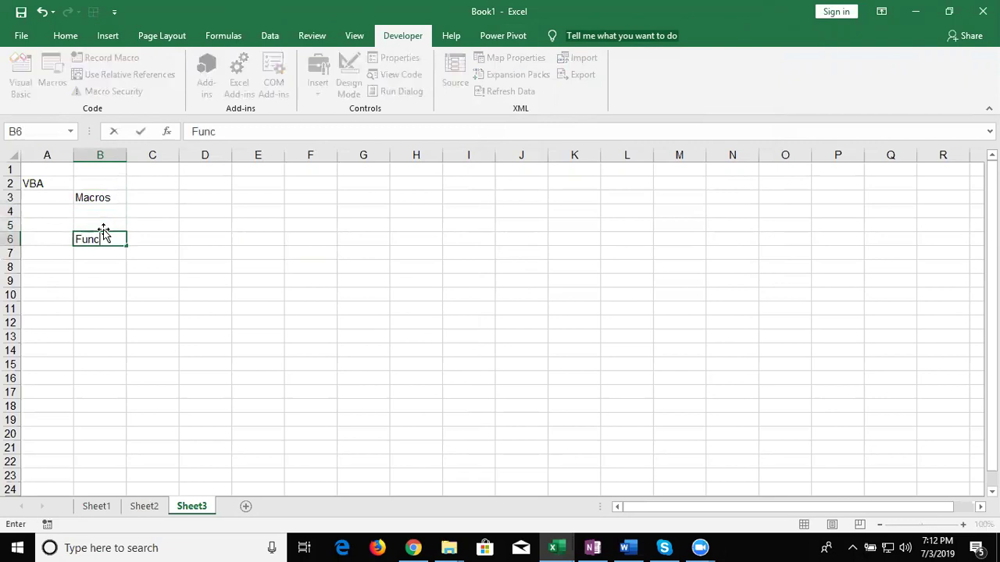
{"action": "type", "text": "tion"}
{"action": "key", "text": "Return"}
Start a '=vl' formula in C7, then cancel it.
{"action": "key", "text": "Right"}
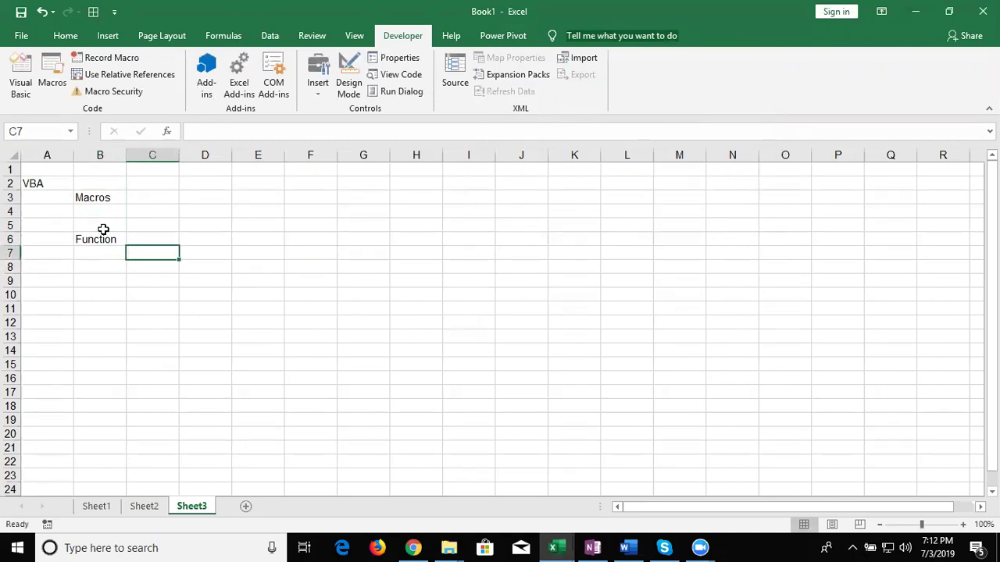
{"action": "type", "text": "=vl"}
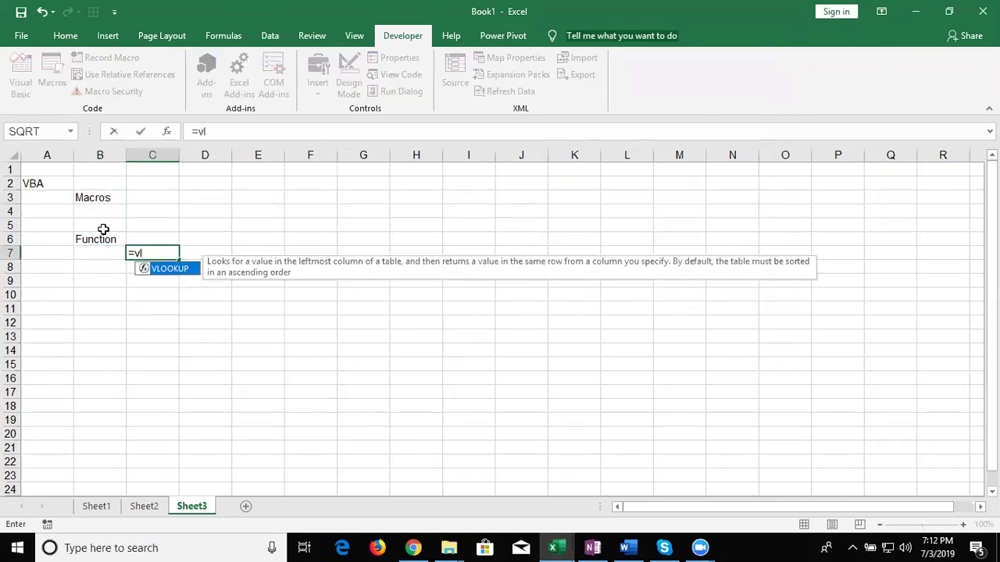
{"action": "key", "text": "BackSpace"}
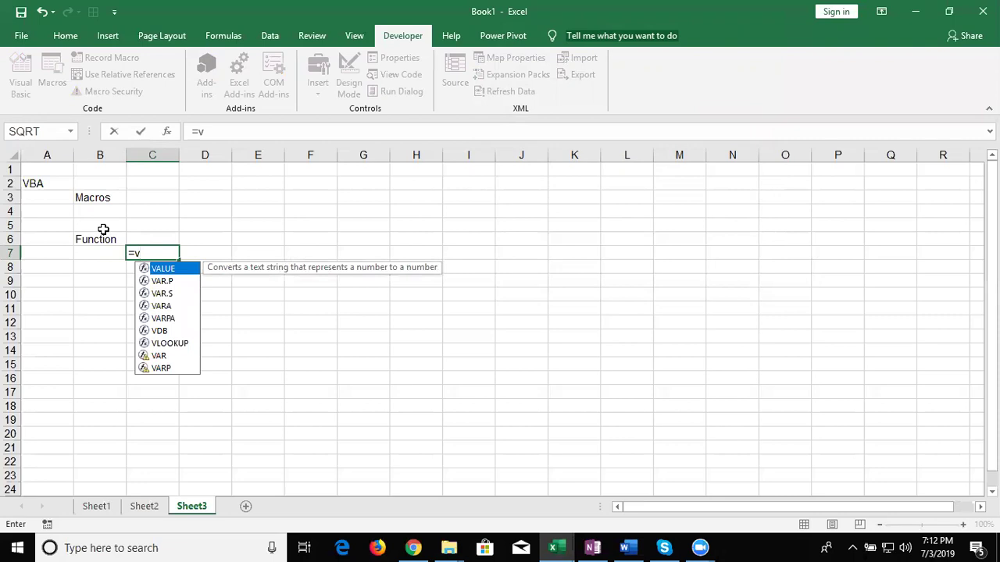
{"action": "type", "text": "l"}
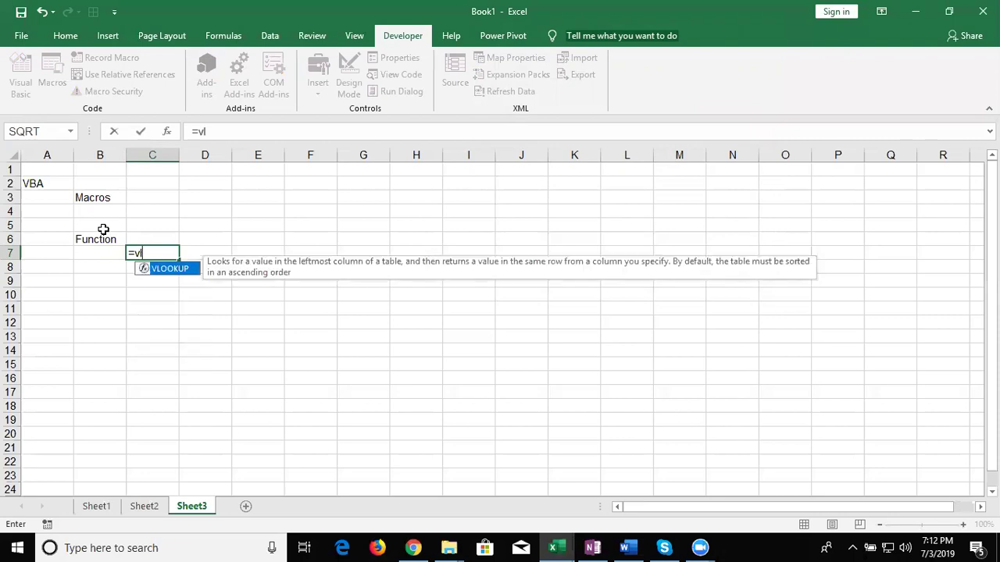
{"action": "key", "text": "Escape"}
{"action": "key", "text": "Escape"}
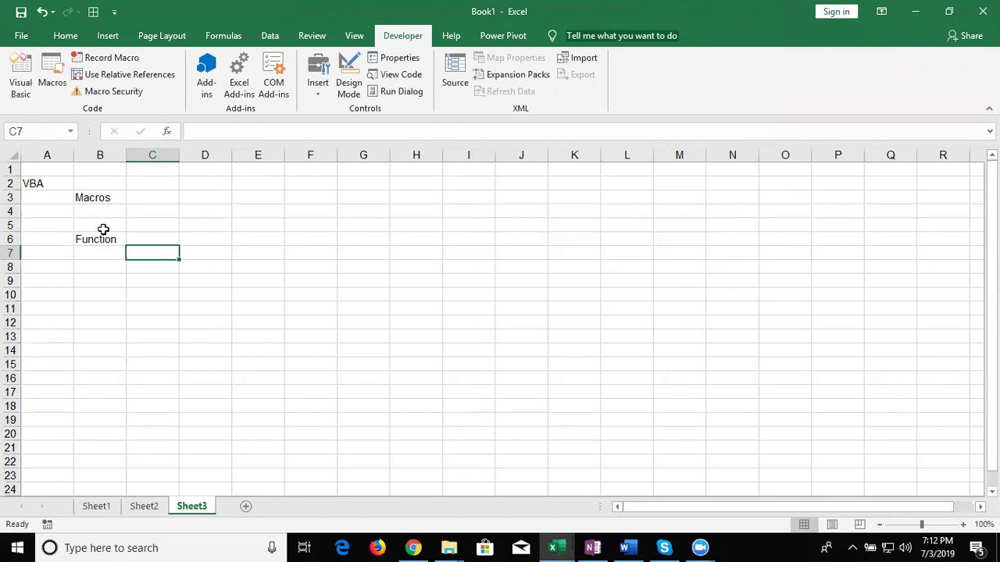
Enter the label 'Userform' in cell B9.
{"action": "key", "text": "Down"}
{"action": "key", "text": "Left"}
{"action": "key", "text": "Down"}
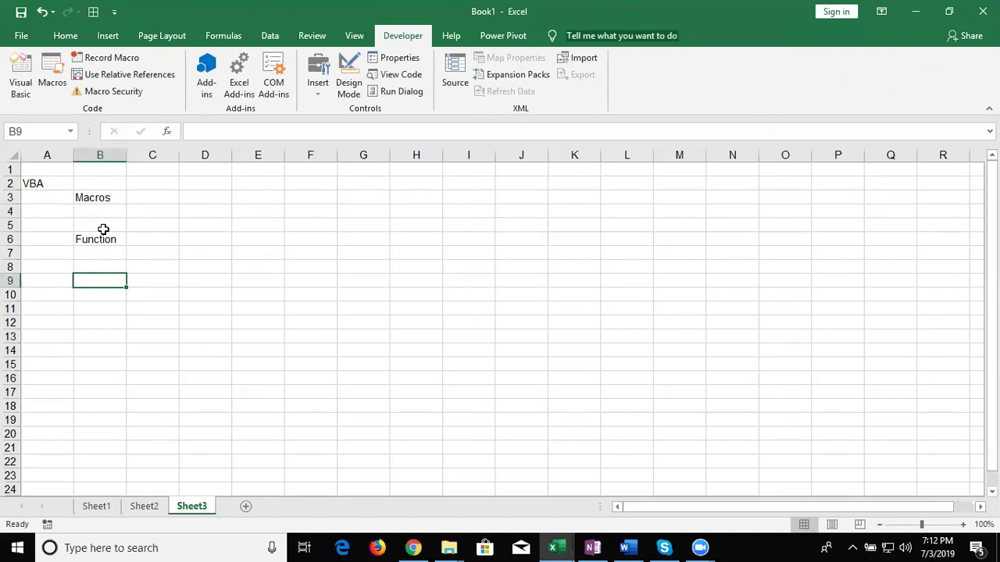
{"action": "type", "text": "Userform"}
{"action": "key", "text": "Return"}
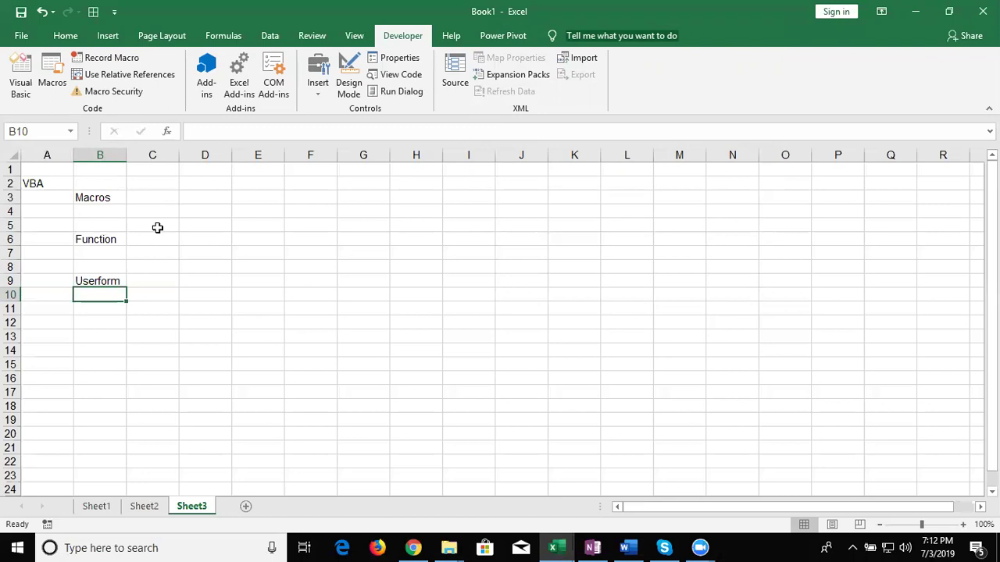
Select cell E5 and look through the Home and Insert ribbons.
{"action": "left_click", "coordinate": [241, 229]}
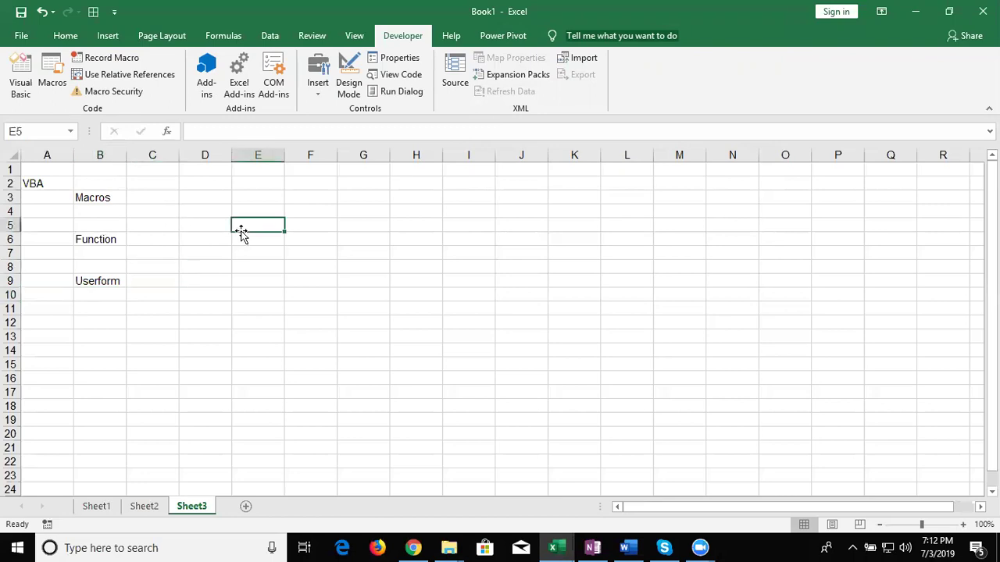
{"action": "left_click", "coordinate": [78, 39]}
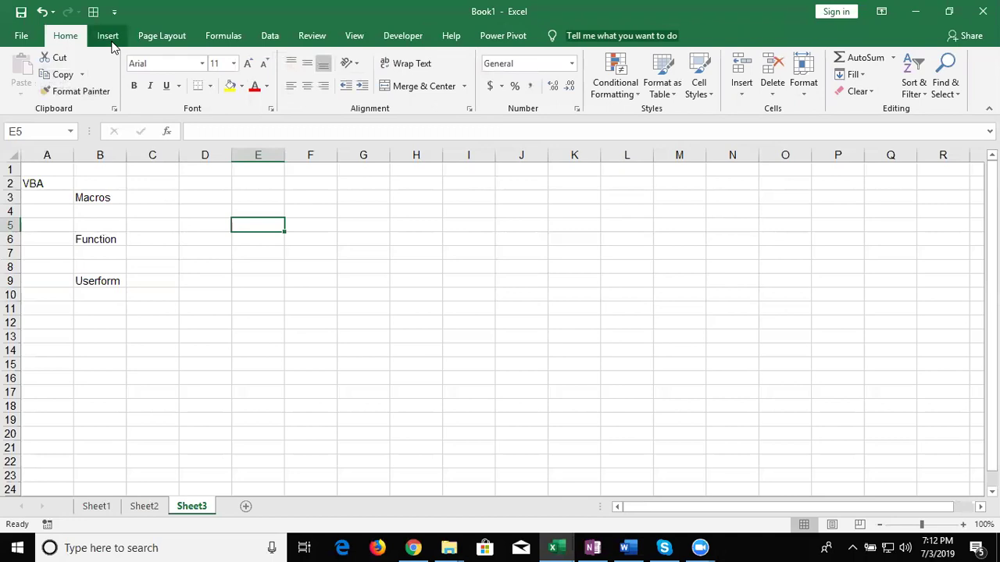
{"action": "left_click", "coordinate": [108, 37]}
{"action": "left_click", "coordinate": [28, 86]}
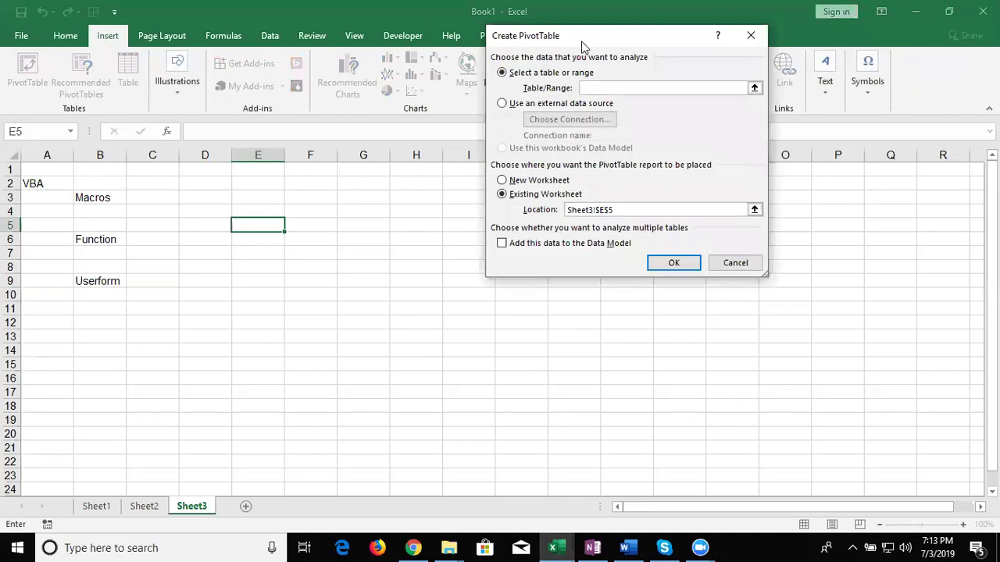
{"action": "left_click_drag", "start_coordinate": [580, 42], "coordinate": [445, 96]}
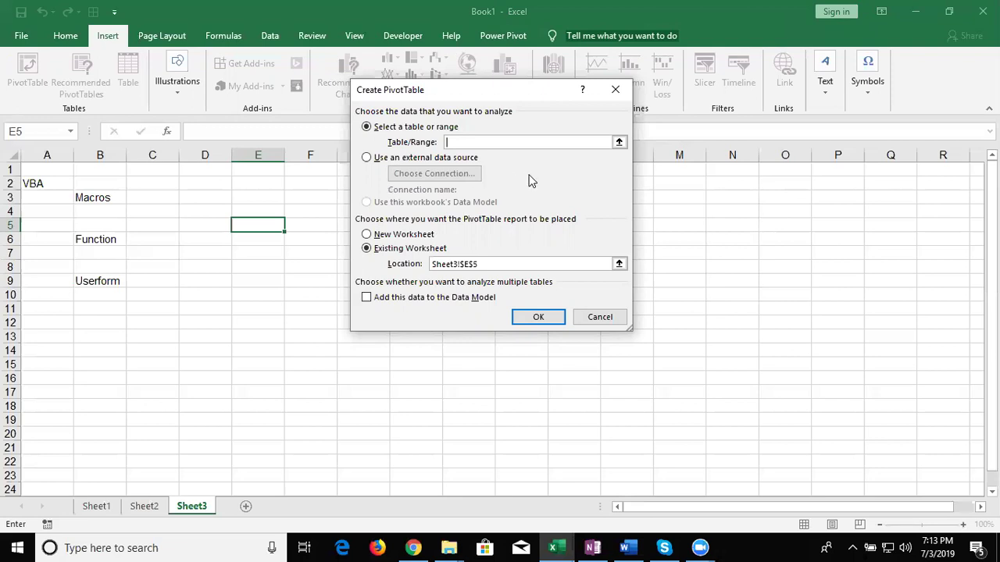
{"action": "left_click", "coordinate": [614, 94]}
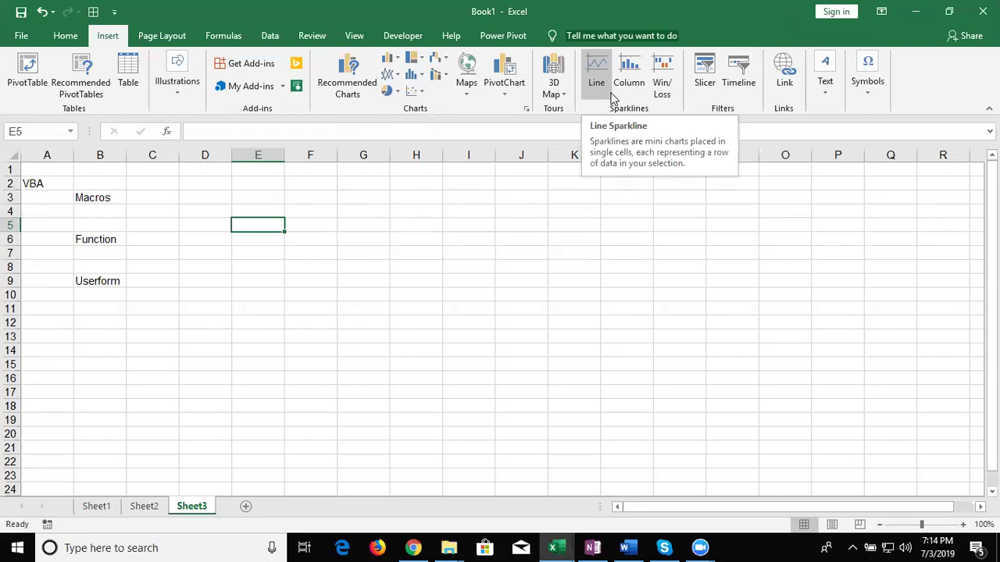
{"action": "left_click", "coordinate": [613, 98]}
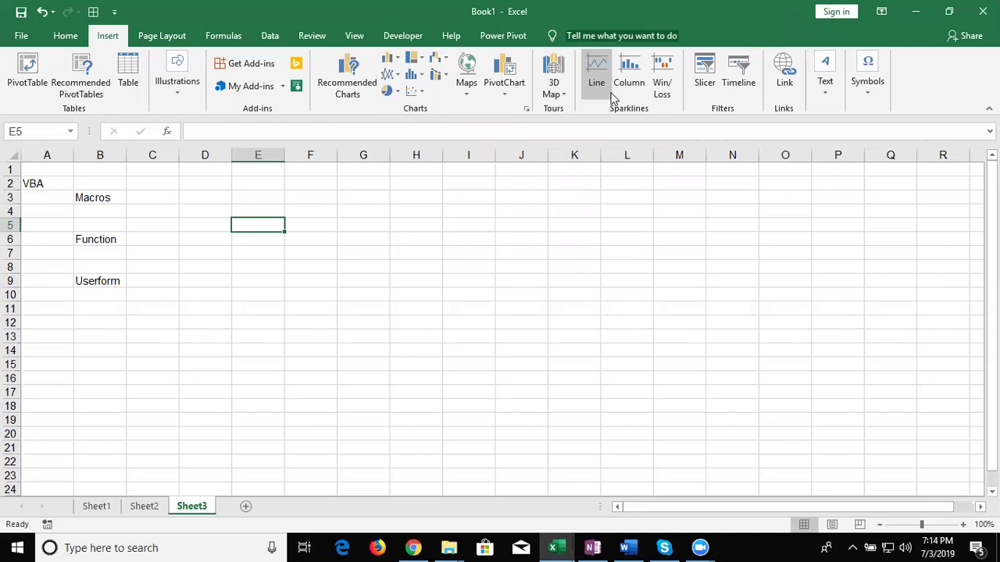
{"action": "key", "text": "Left"}
{"action": "key", "text": "Left"}
{"action": "key", "text": "Left"}
{"action": "key", "text": "Down"}
{"action": "key", "text": "Down"}
{"action": "key", "text": "Down"}
{"action": "key", "text": "Down"}
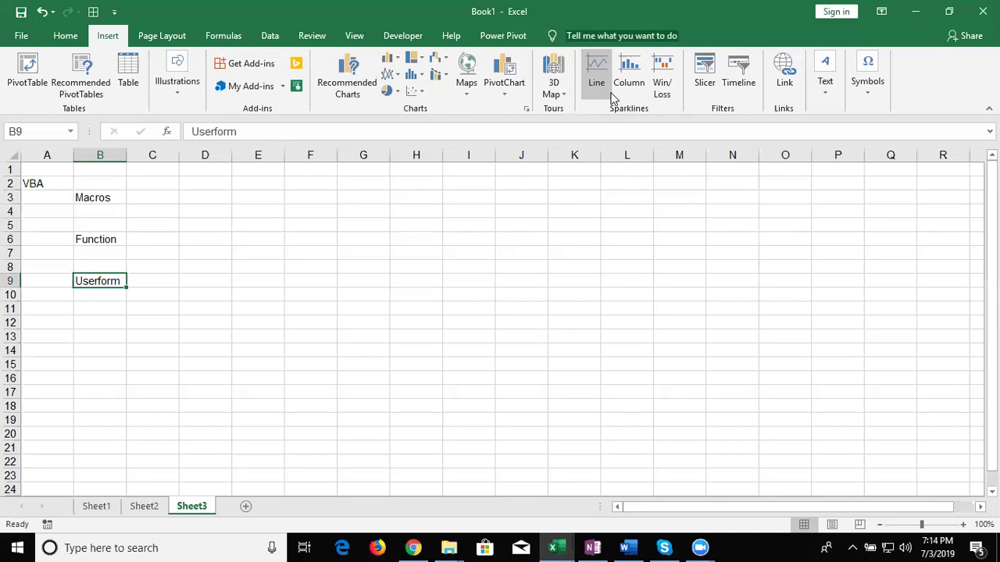
{"action": "key", "text": "Up"}
{"action": "key", "text": "Up"}
{"action": "key", "text": "Up"}
{"action": "key", "text": "Up"}
{"action": "key", "text": "Up"}
{"action": "key", "text": "Up"}
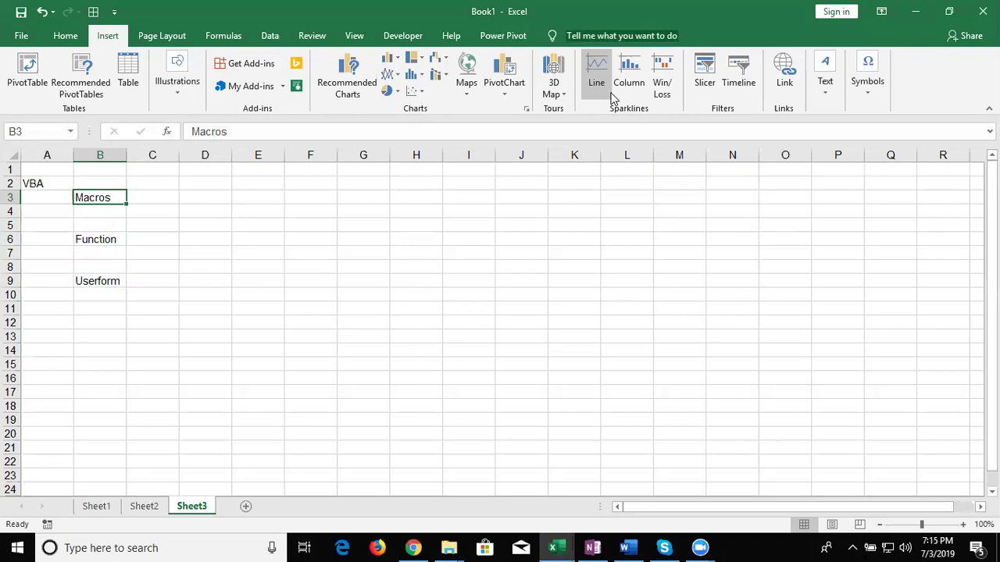
{"action": "key", "text": "Down"}
{"action": "key", "text": "Down"}
{"action": "key", "text": "Down"}
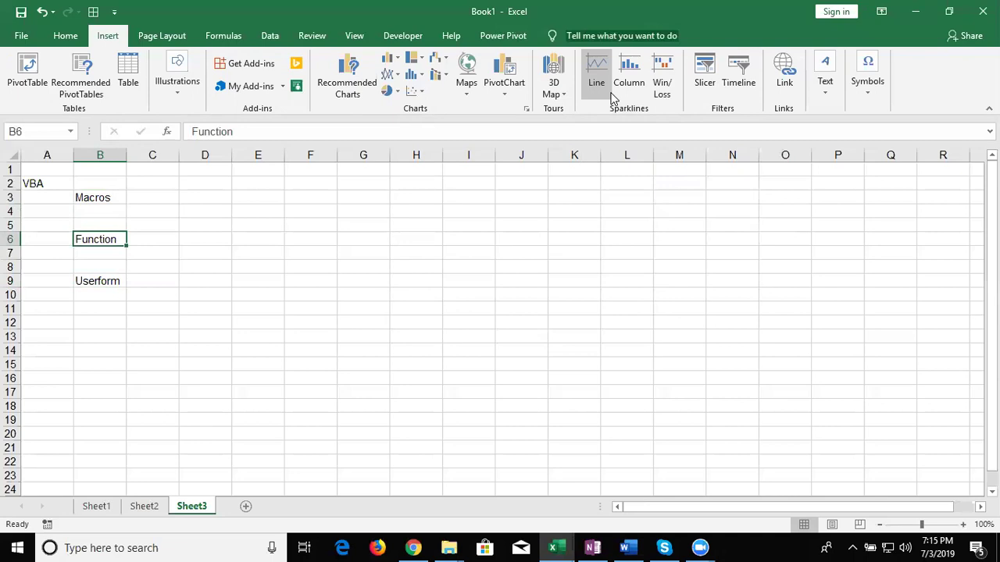
{"action": "key", "text": "Up"}
{"action": "key", "text": "Up"}
{"action": "key", "text": "Up"}
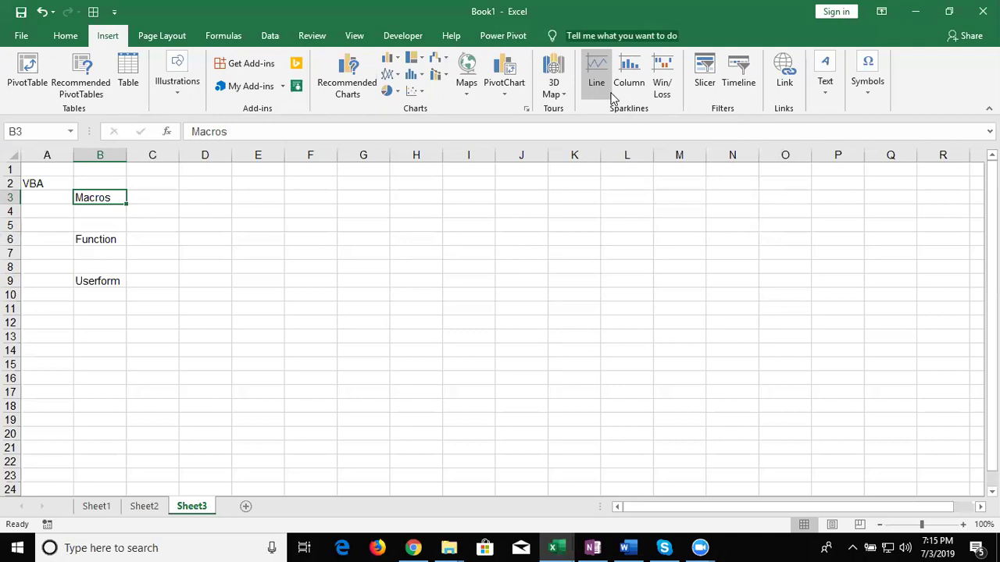
{"action": "key", "text": "Down"}
{"action": "key", "text": "Down"}
{"action": "key", "text": "Down"}
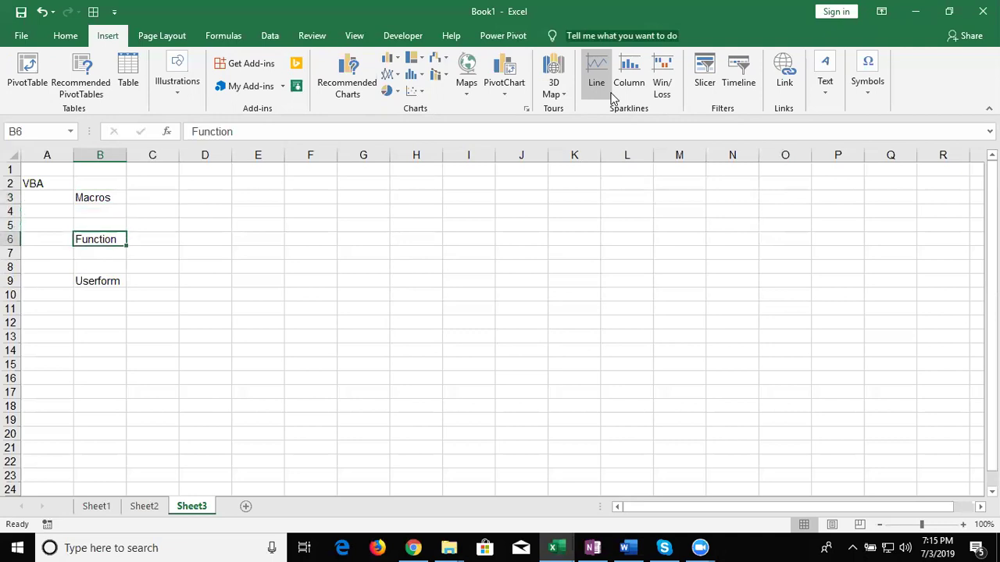
{"action": "key", "text": "Right"}
{"action": "key", "text": "Down"}
{"action": "key", "text": "Up"}
{"action": "key", "text": "Up"}
{"action": "key", "text": "Left"}
{"action": "key", "text": "Up"}
{"action": "key", "text": "Up"}
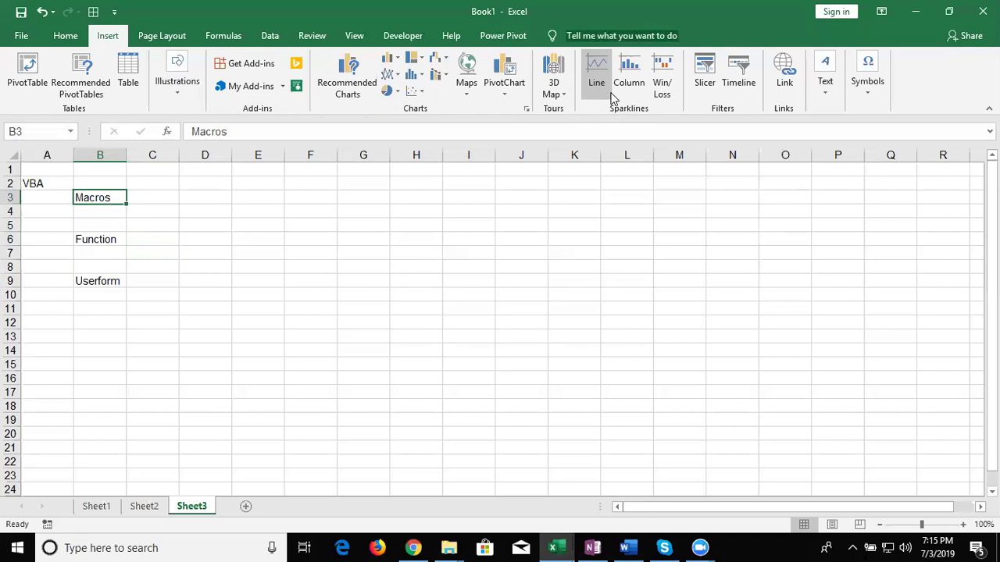
{"action": "key", "text": "Down"}
{"action": "key", "text": "Down"}
{"action": "key", "text": "Down"}
{"action": "key", "text": "Down"}
{"action": "key", "text": "Up"}
{"action": "key", "text": "Up"}
{"action": "key", "text": "Up"}
{"action": "key", "text": "Up"}
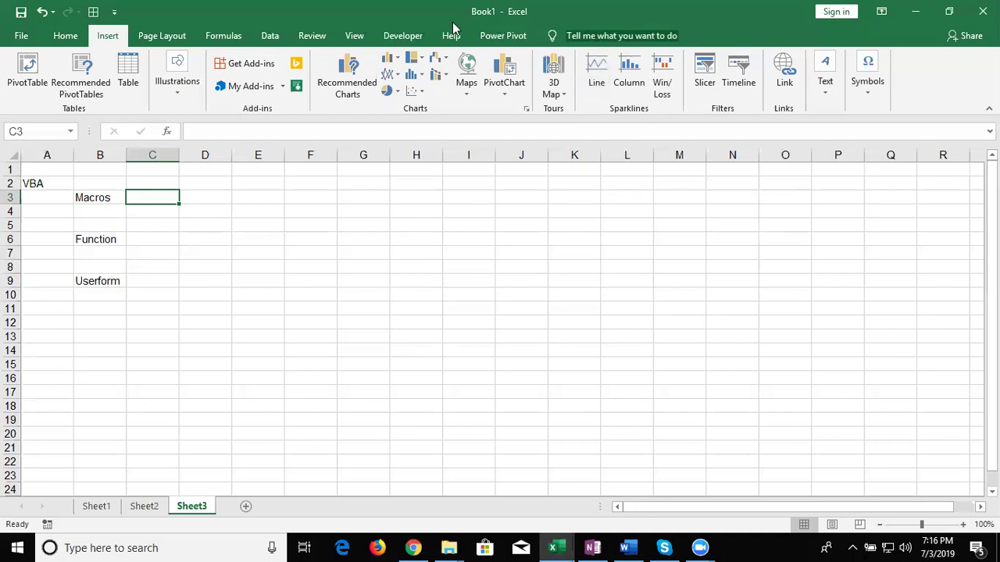
Show the Developer tools' Macro Settings, where all macros are enabled.
{"action": "left_click", "coordinate": [402, 36]}
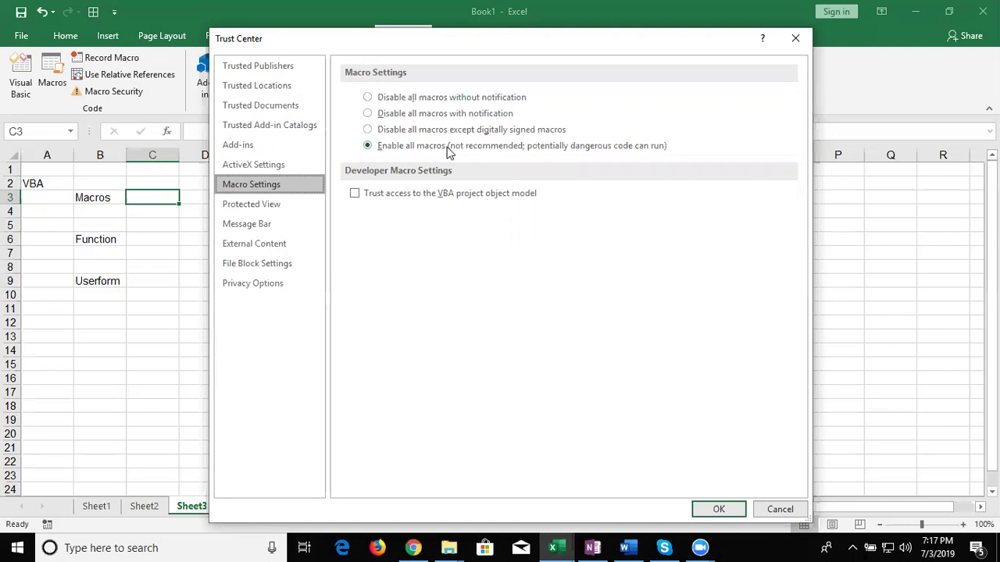
Close the Trust Center dialog.
{"action": "left_click", "coordinate": [796, 39]}
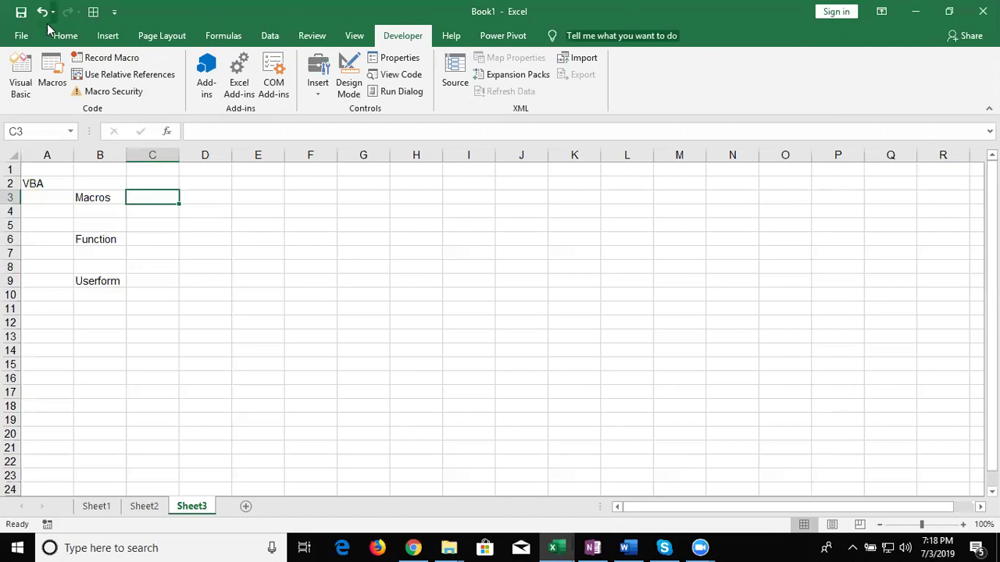
Open IPT_Excel_School from the Recent workbooks list.
{"action": "left_click", "coordinate": [23, 39]}
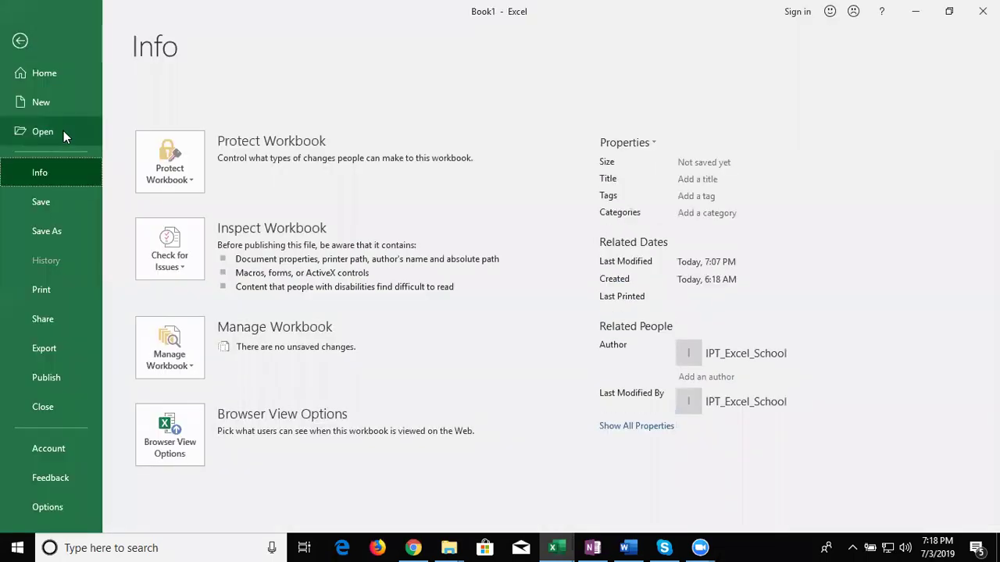
{"action": "left_click", "coordinate": [63, 131]}
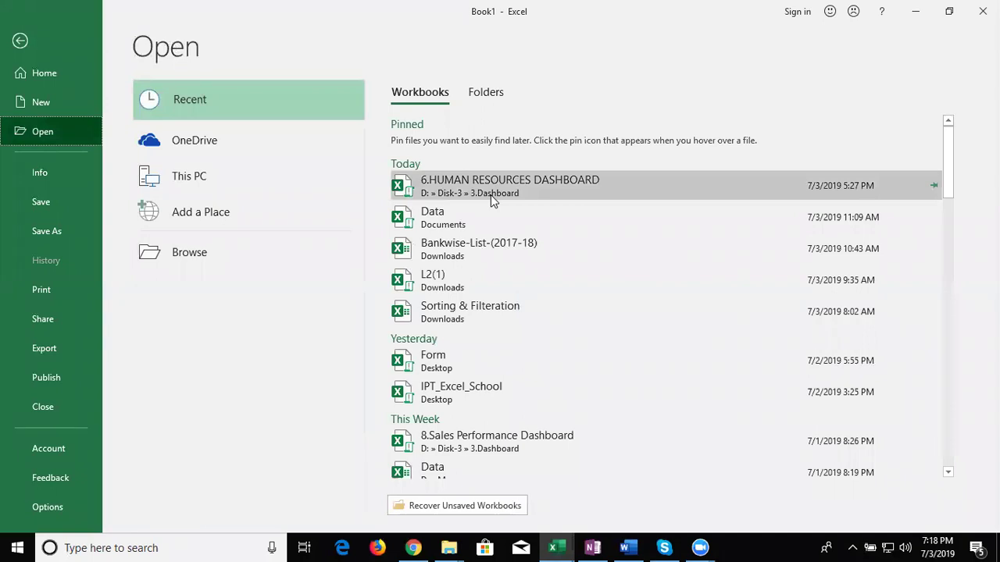
{"action": "left_click", "coordinate": [459, 389]}
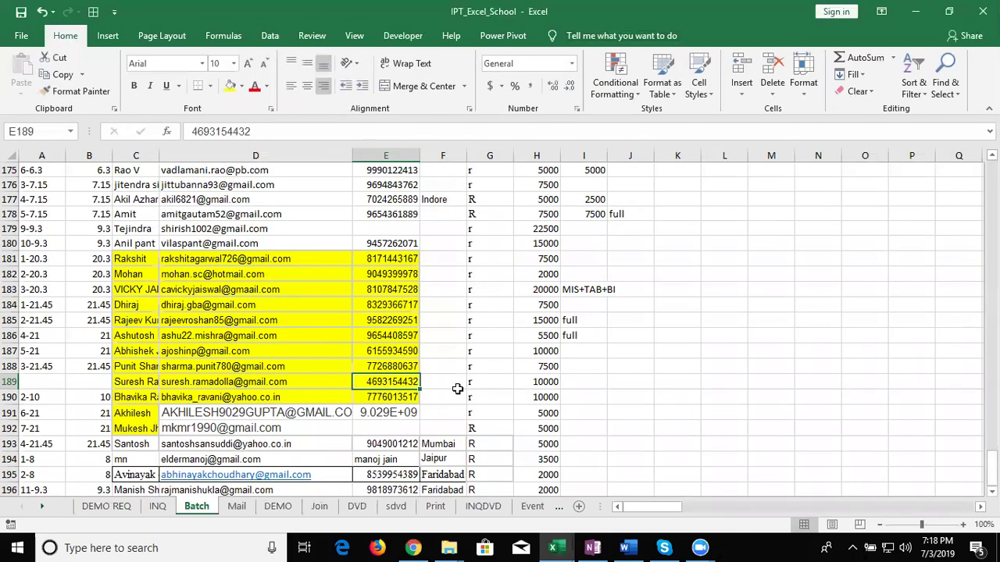
On the Mail sheet, inspect cell C2 and the VLOOKUP formulas in C6:C7.
{"action": "left_click", "coordinate": [239, 507]}
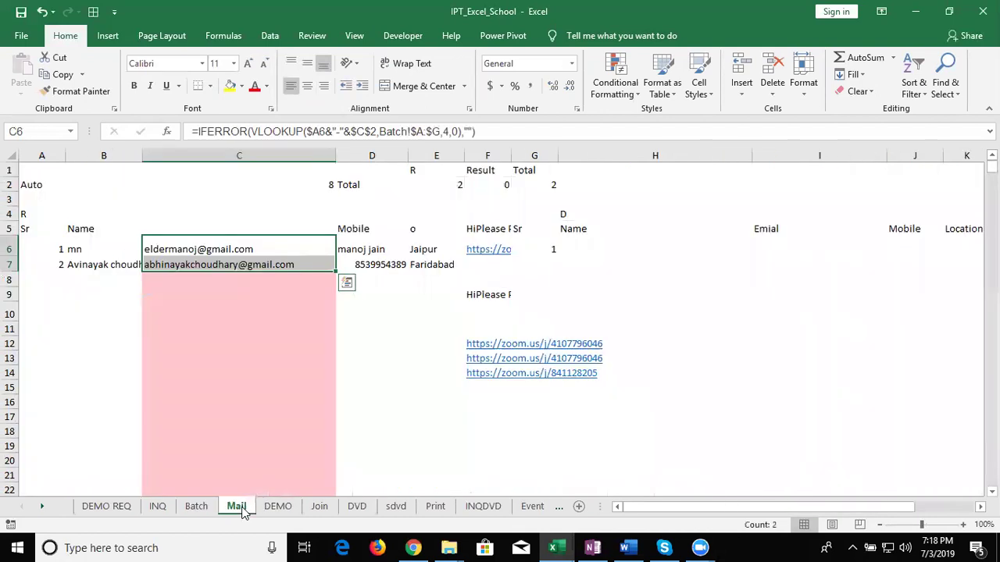
{"action": "left_click", "coordinate": [243, 429]}
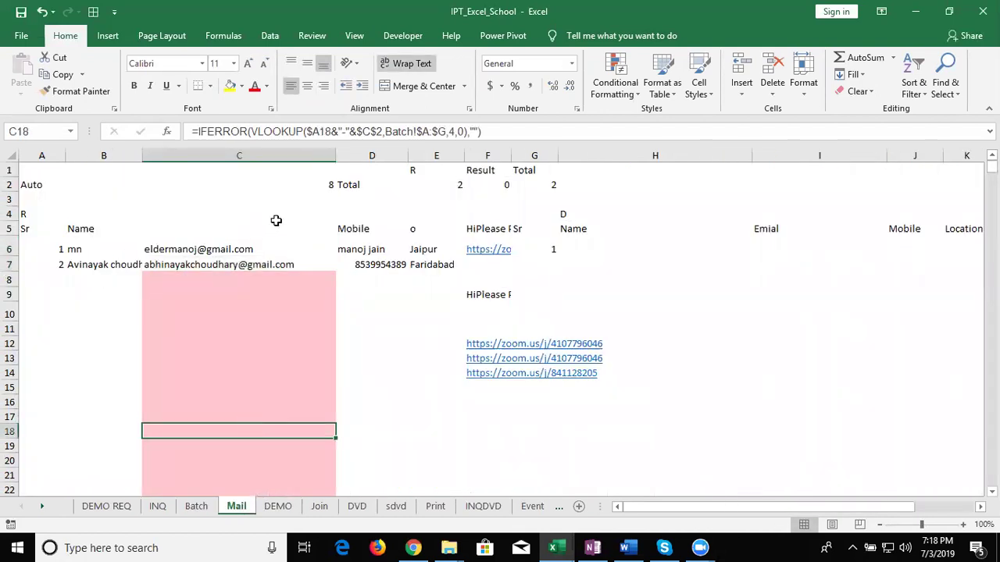
{"action": "left_click", "coordinate": [328, 184]}
{"action": "left_click", "coordinate": [273, 238]}
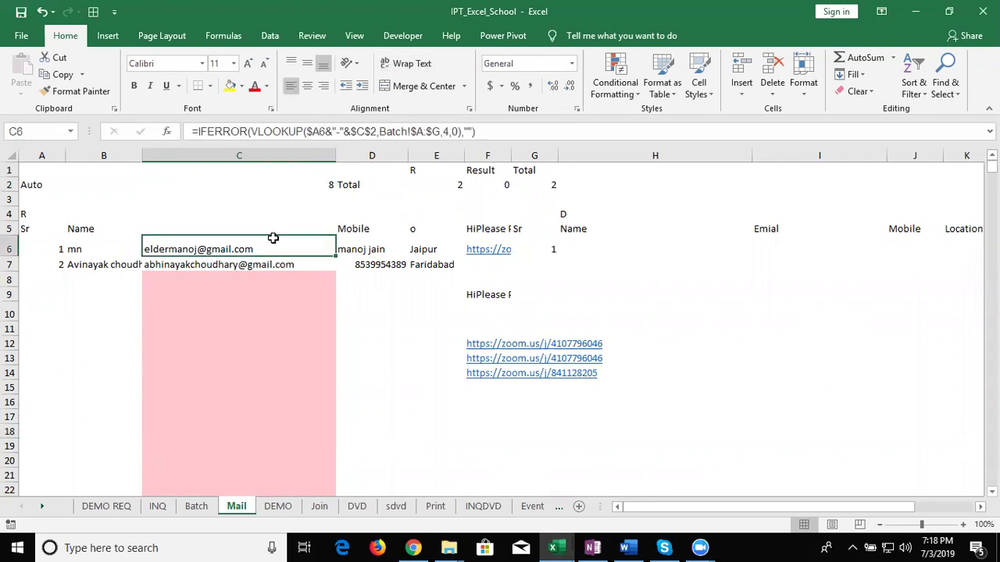
{"action": "key", "text": "shift+Down"}
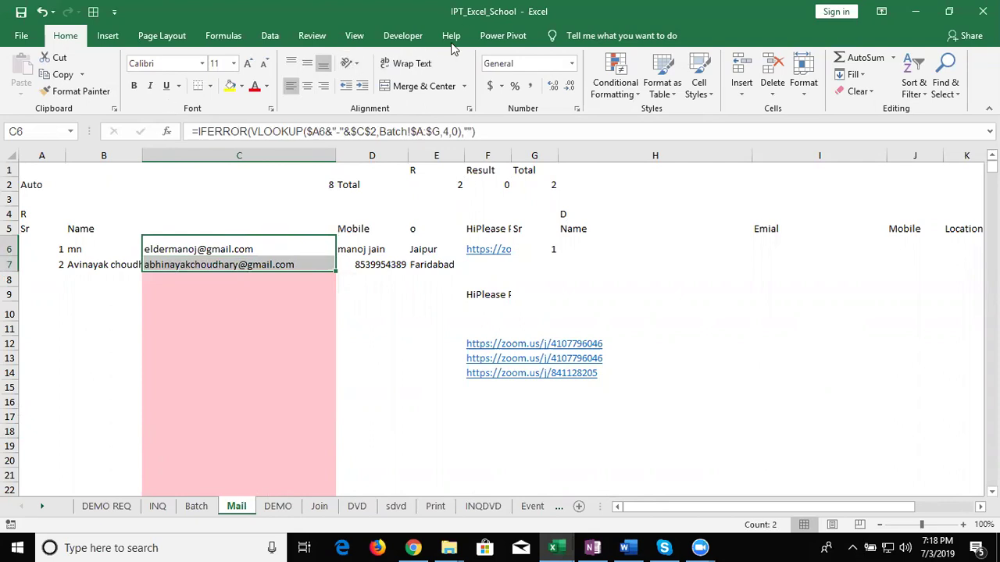
Review the mail and mail_1 macros without running any, then close the workbook.
{"action": "left_click", "coordinate": [411, 39]}
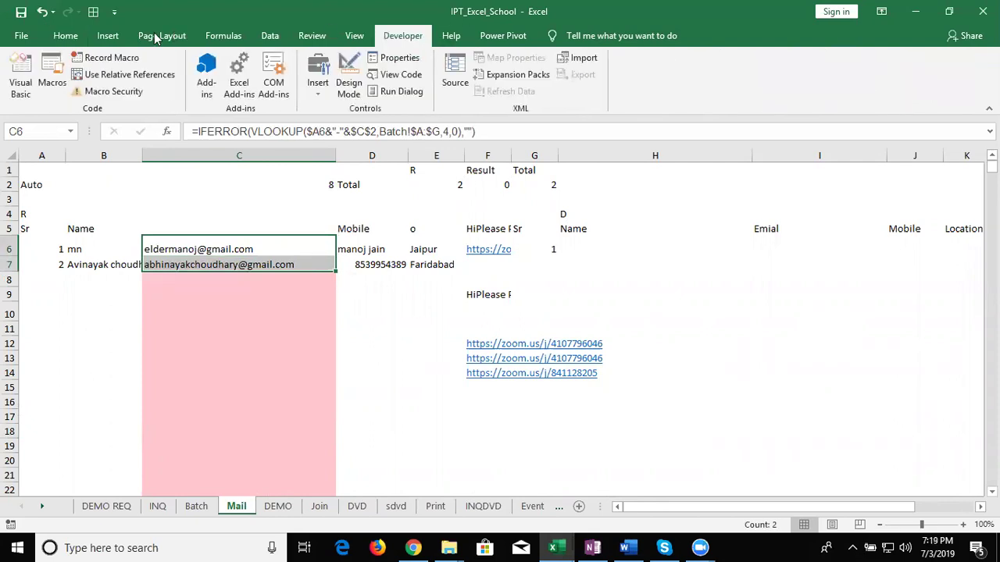
{"action": "left_click", "coordinate": [53, 83]}
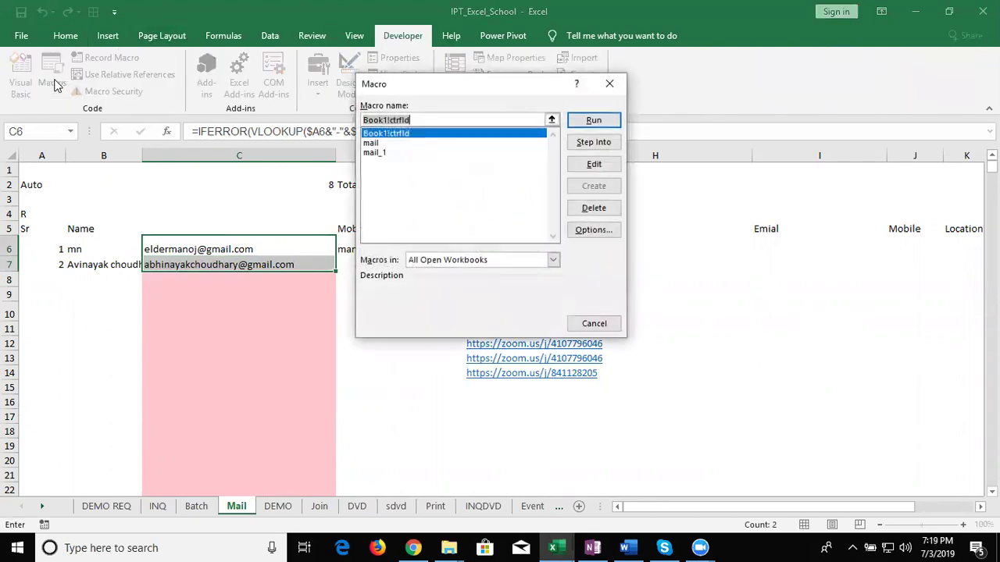
{"action": "left_click", "coordinate": [405, 145]}
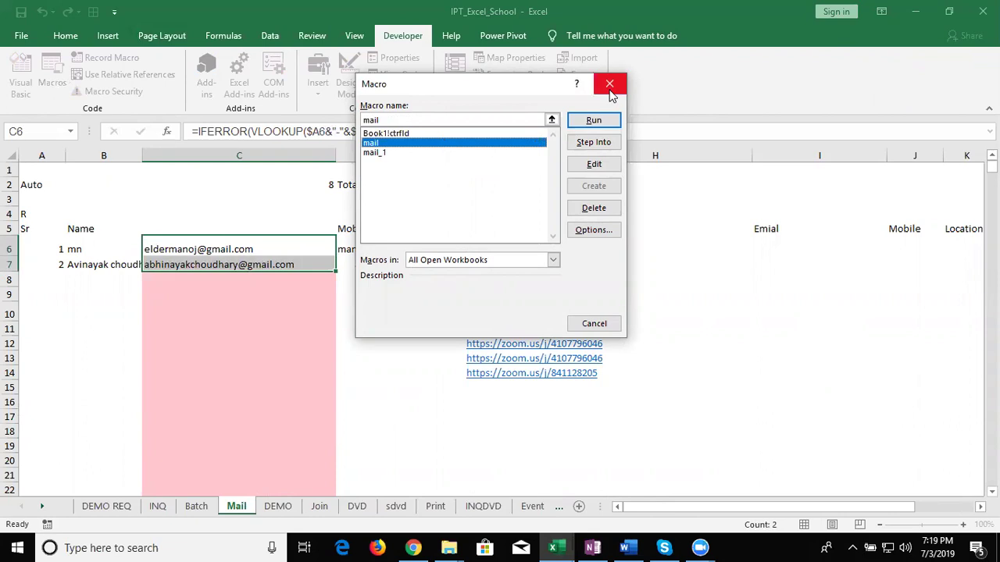
{"action": "left_click", "coordinate": [609, 85]}
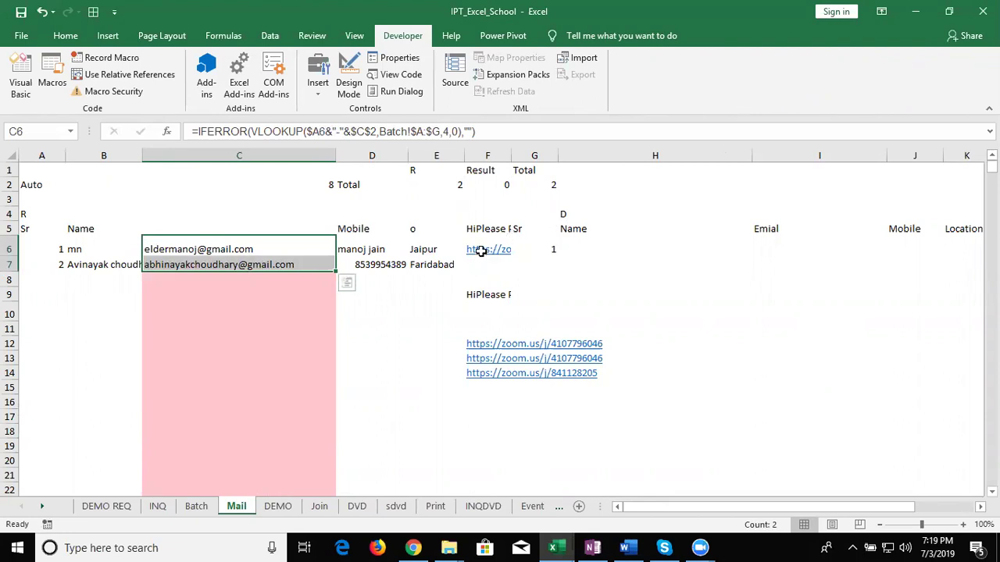
{"action": "left_click", "coordinate": [980, 12]}
Close IPT_Excel_School without saving its changes.
{"action": "left_click", "coordinate": [500, 293]}
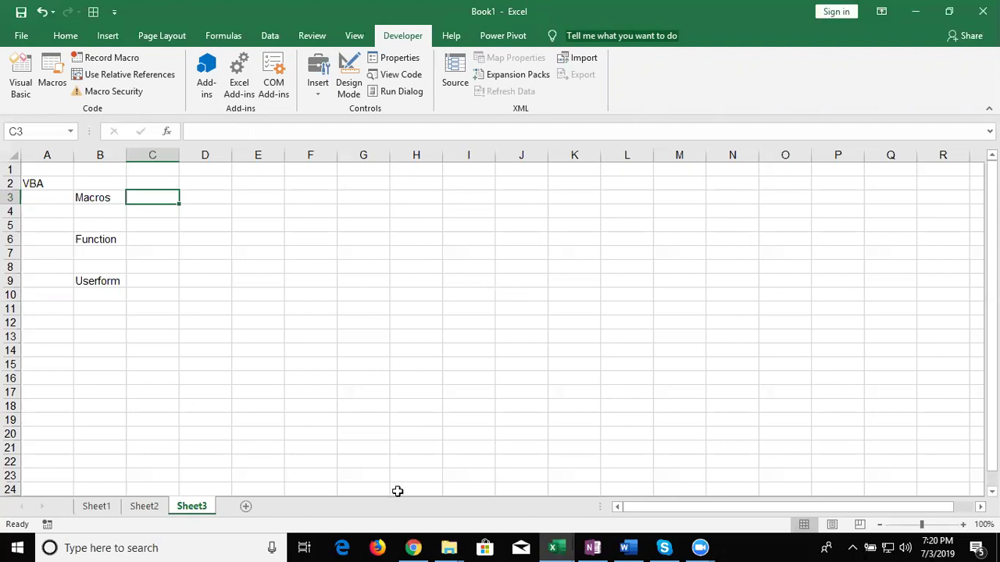
Bring Chrome forward and open a new tab, glancing at the LinkedIn tab before returning.
{"action": "left_click", "coordinate": [414, 547]}
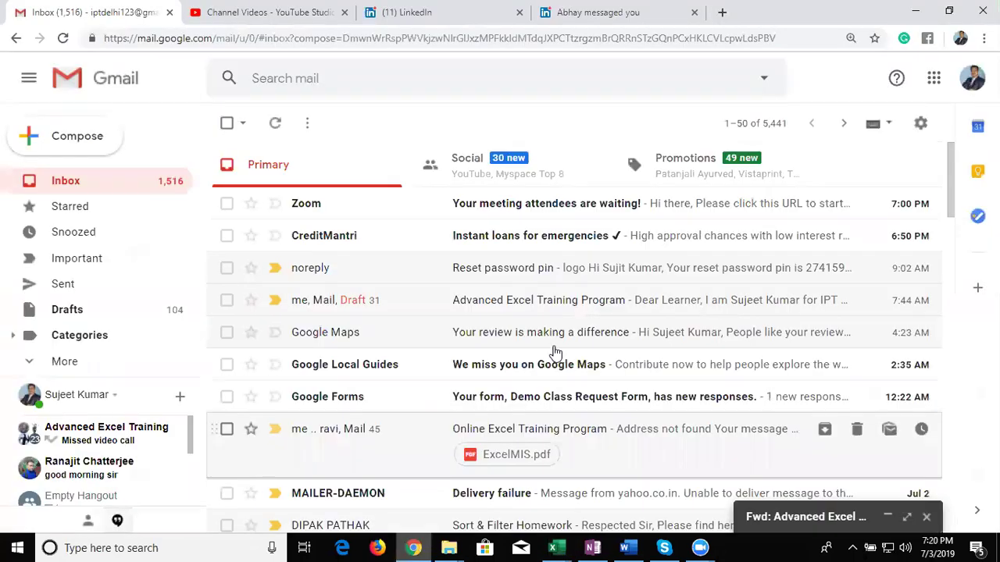
{"action": "left_click", "coordinate": [721, 15]}
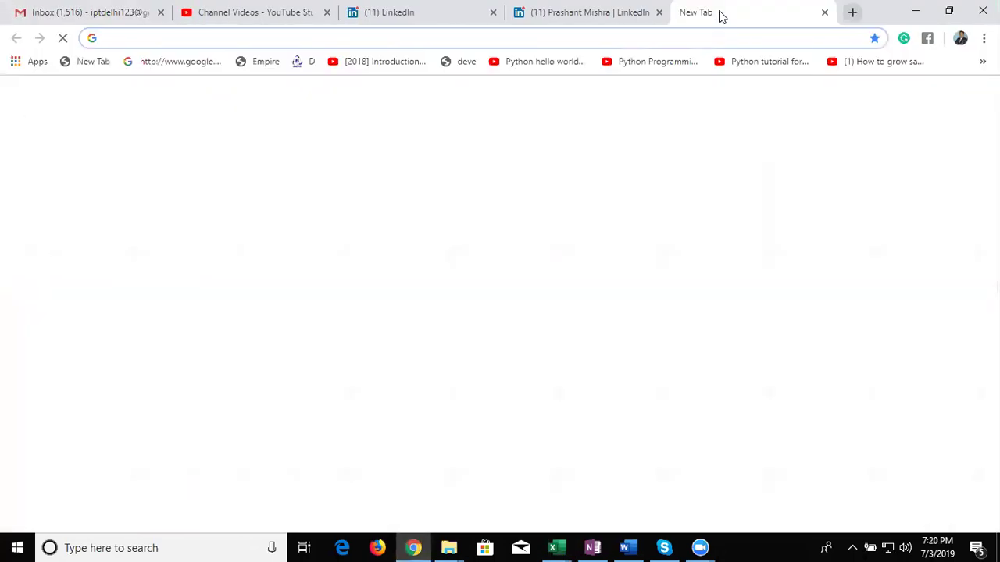
{"action": "left_click", "coordinate": [634, 22]}
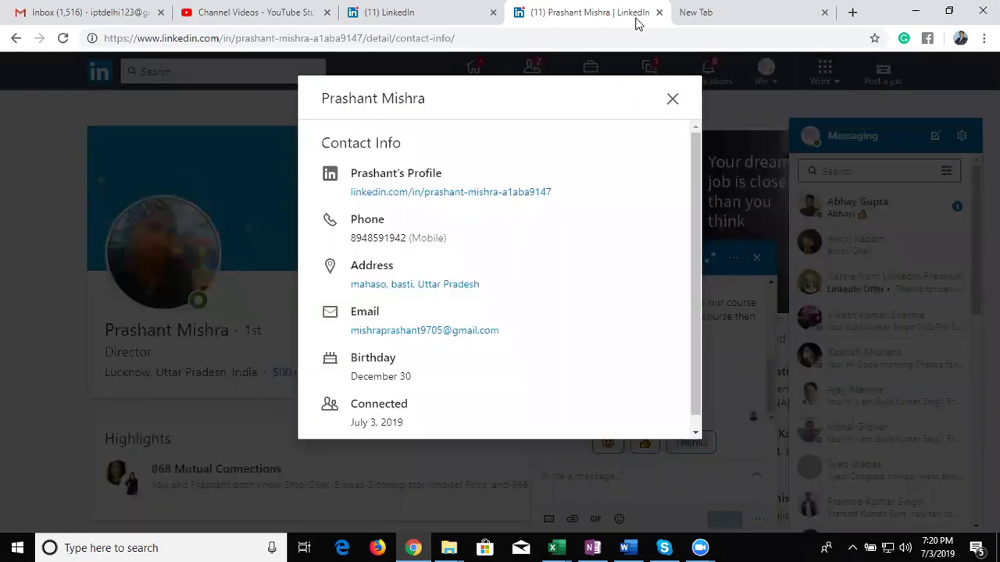
{"action": "left_click", "coordinate": [749, 23]}
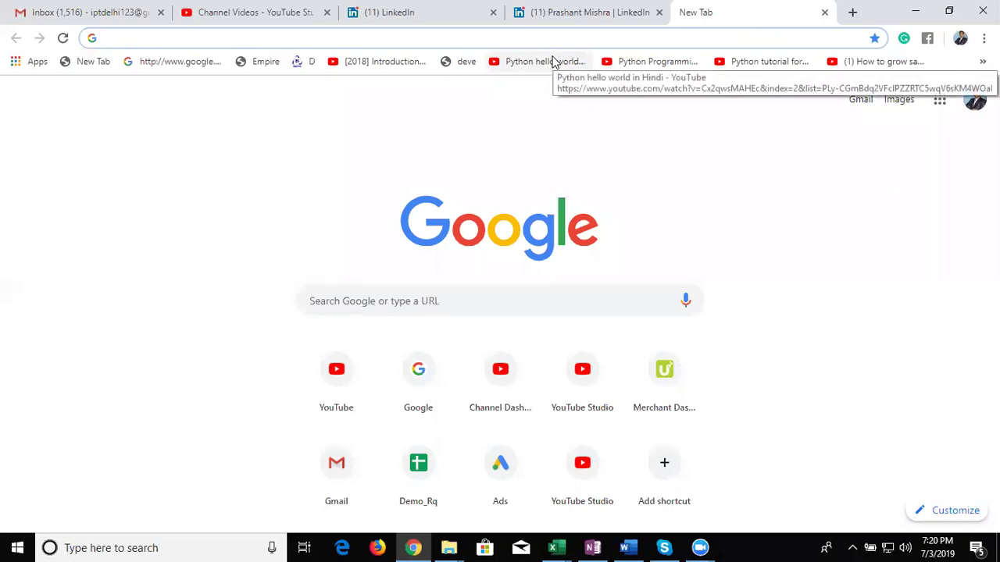
Load google.com, search for the suggested 'ads post site list' and scroll the results.
{"action": "type", "text": "google.com"}
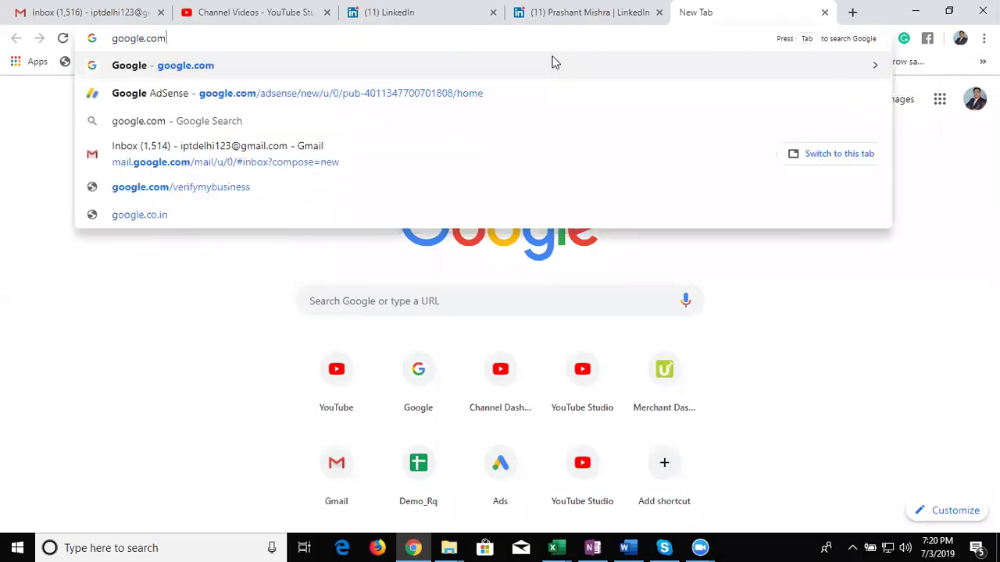
{"action": "key", "text": "Return"}
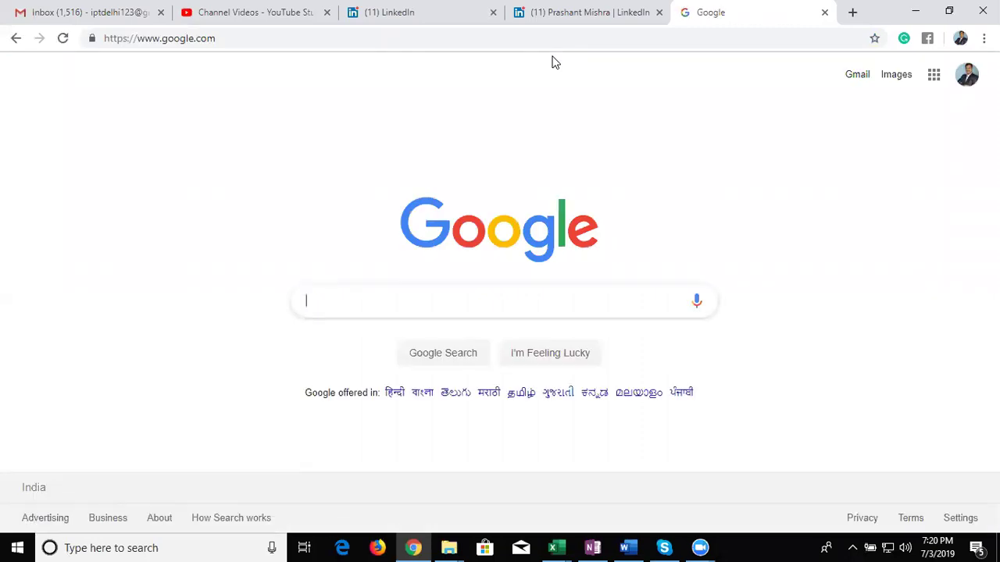
{"action": "type", "text": "a"}
{"action": "type", "text": "ds"}
{"action": "key", "text": "Down"}
{"action": "key", "text": "Return"}
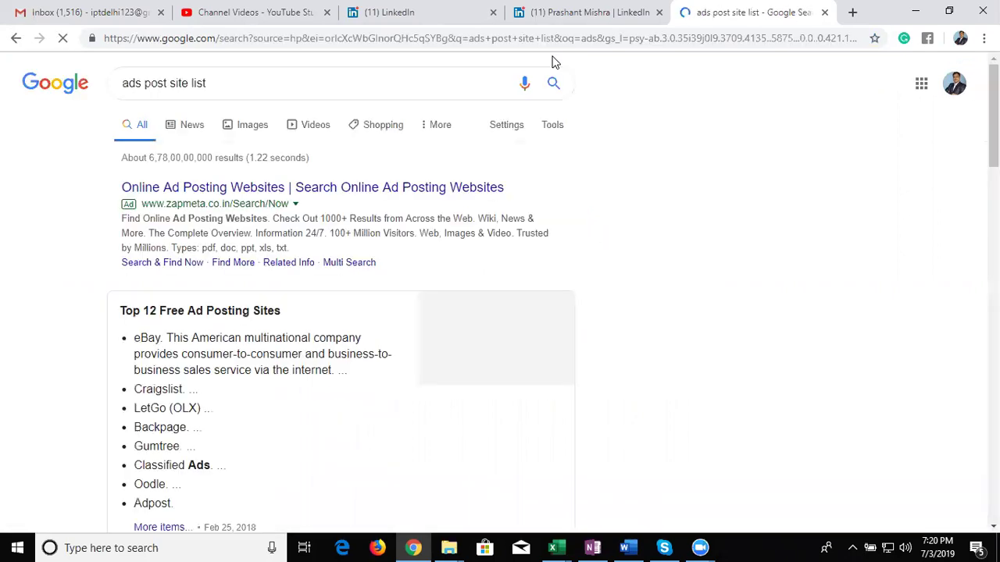
{"action": "scroll", "coordinate": [552, 62], "scroll_direction": "down", "scroll_amount": 3}
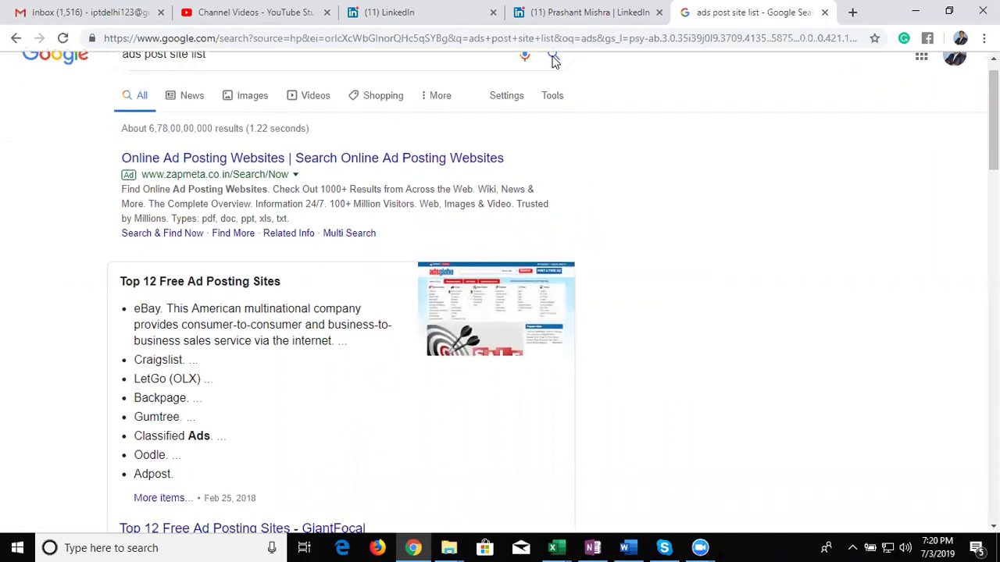
{"action": "scroll", "coordinate": [552, 66], "scroll_direction": "down", "scroll_amount": 2}
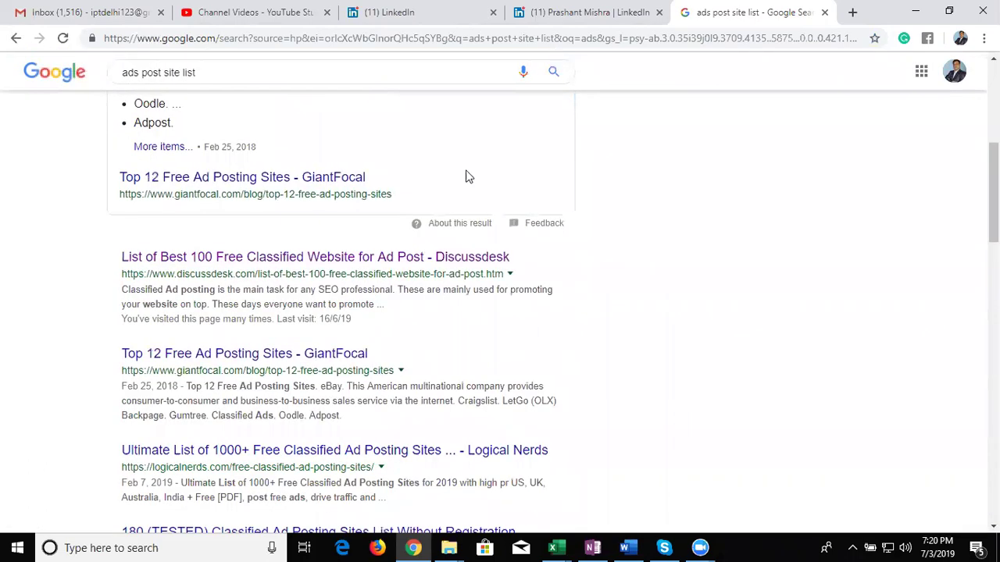
{"action": "scroll", "coordinate": [436, 231], "scroll_direction": "down", "scroll_amount": 1}
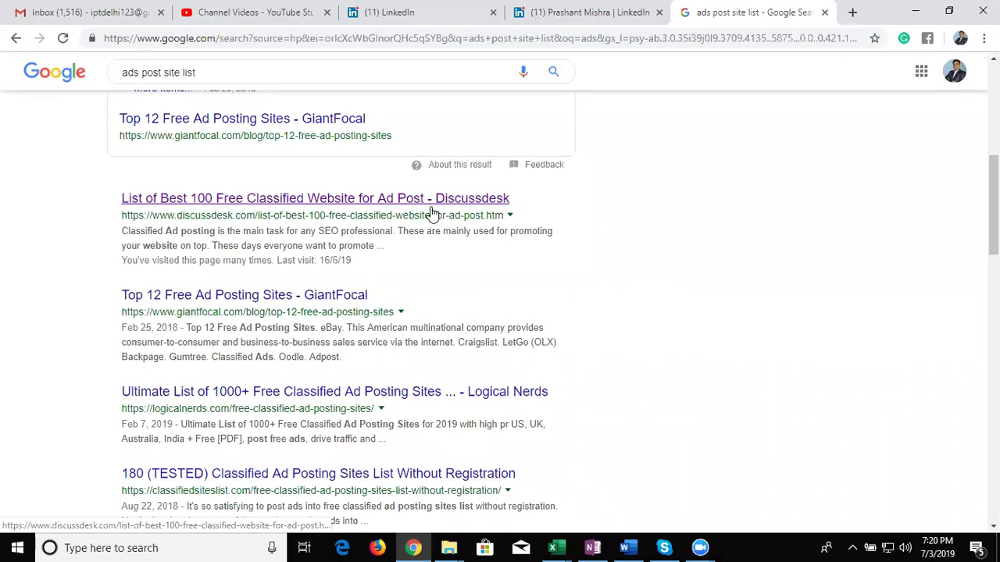
Open the Discussdesk list of free classified sites and block the notification prompt.
{"action": "left_click", "coordinate": [421, 207]}
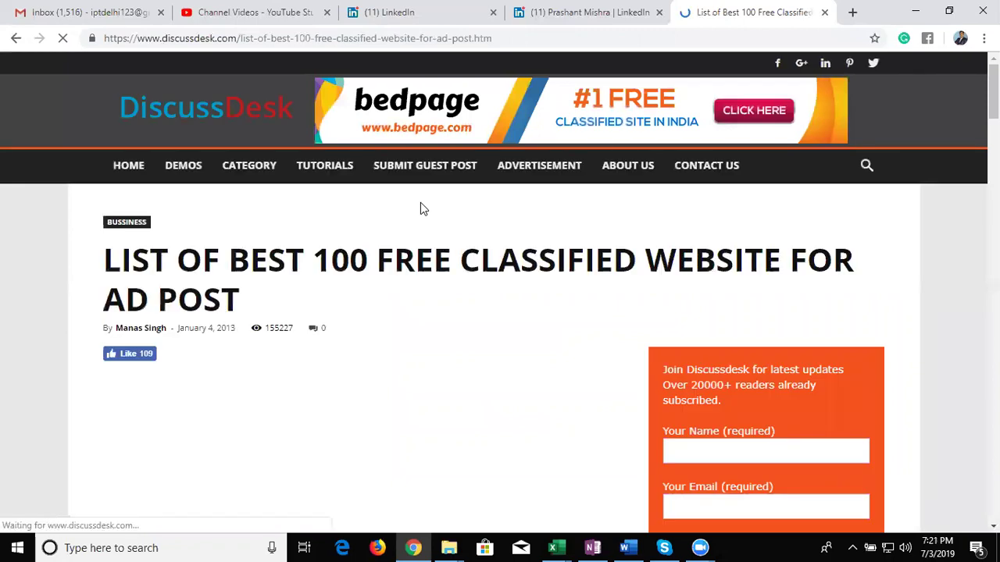
{"action": "scroll", "coordinate": [421, 209], "scroll_direction": "down", "scroll_amount": 5}
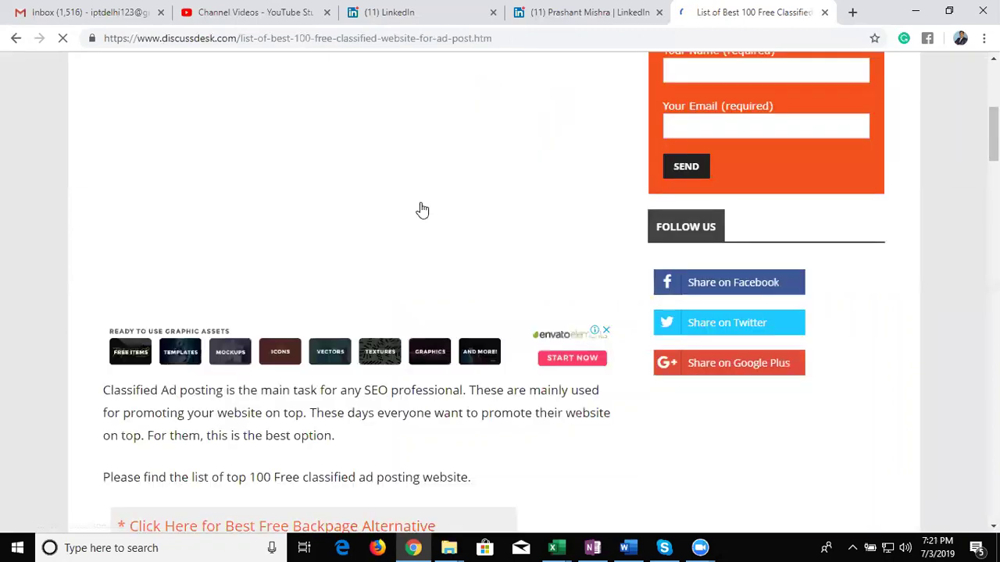
{"action": "scroll", "coordinate": [420, 208], "scroll_direction": "down", "scroll_amount": 2}
{"action": "scroll", "coordinate": [420, 208], "scroll_direction": "down", "scroll_amount": 4}
{"action": "scroll", "coordinate": [420, 208], "scroll_direction": "down", "scroll_amount": 3}
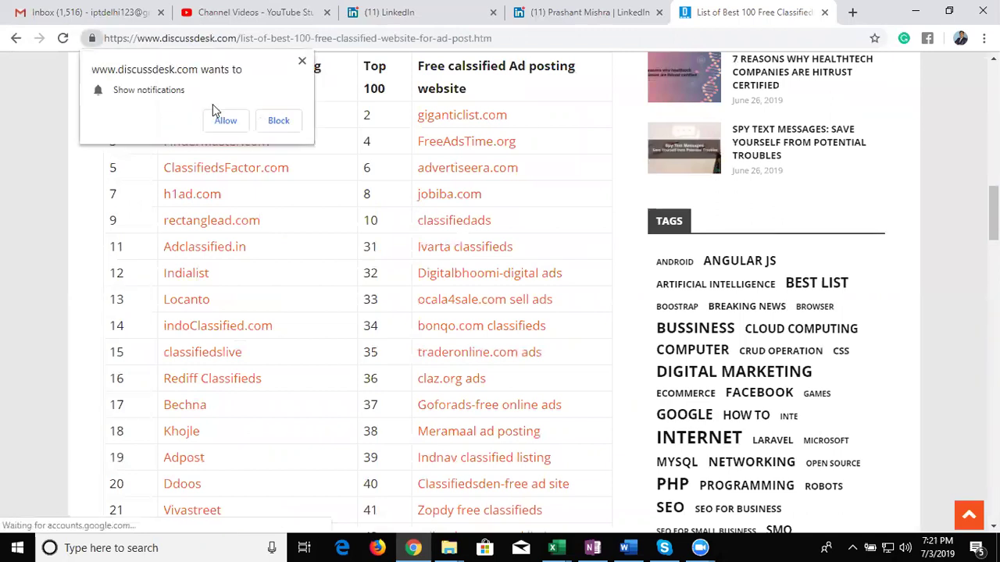
{"action": "left_click", "coordinate": [300, 61]}
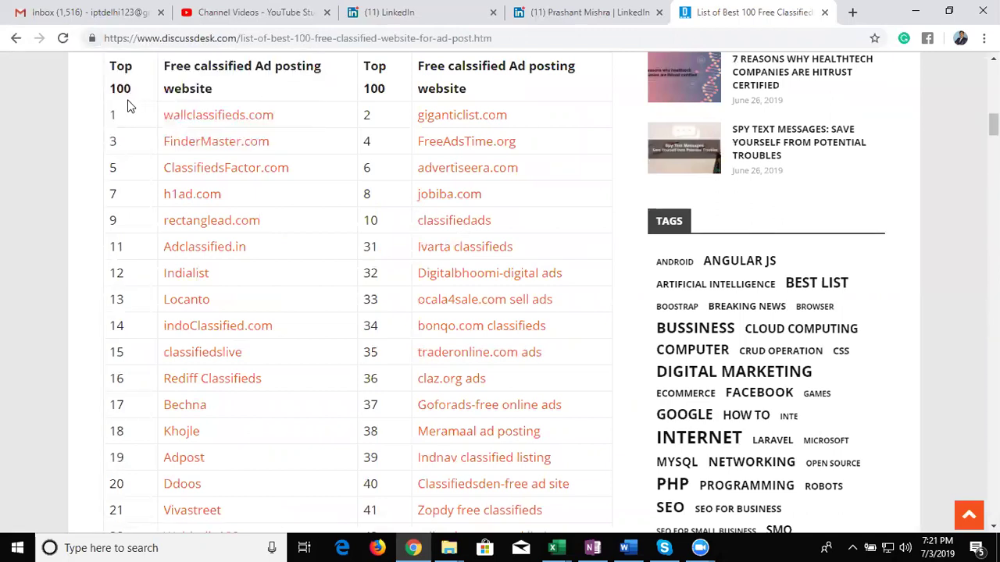
Copy rows 1–20 of the classified sites table and switch back to Excel.
{"action": "left_click_drag", "start_coordinate": [110, 105], "coordinate": [440, 195]}
{"action": "left_click_drag", "start_coordinate": [535, 421], "coordinate": [570, 493]}
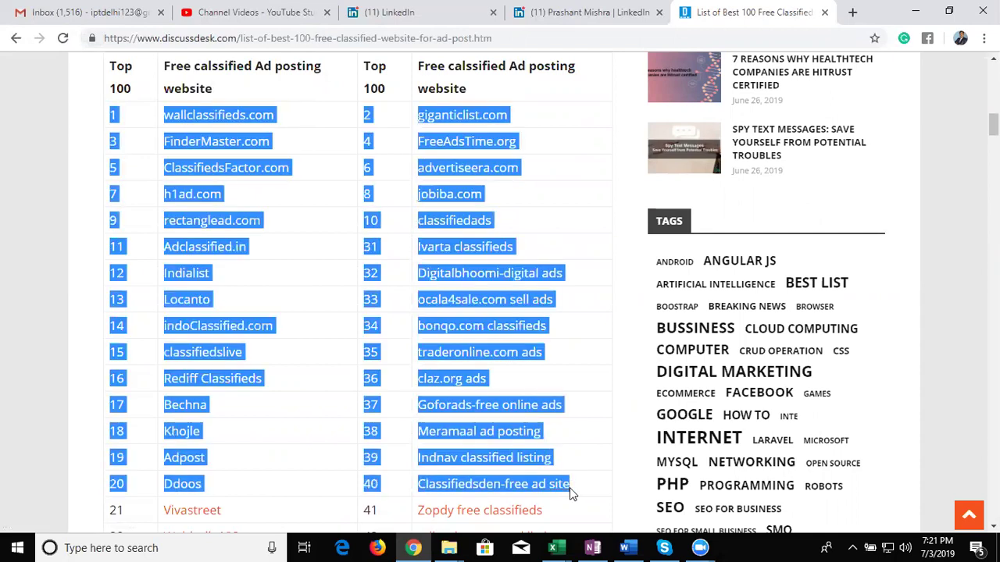
{"action": "key", "text": "alt+Tab"}
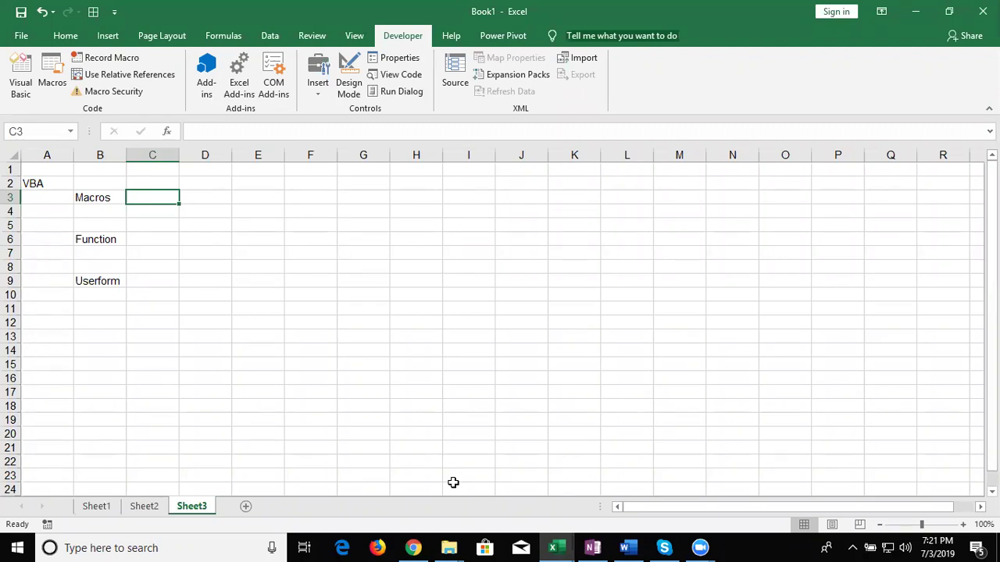
Paste the copied table into a new Sheet4 and delete both rank-number columns.
{"action": "left_click", "coordinate": [246, 506]}
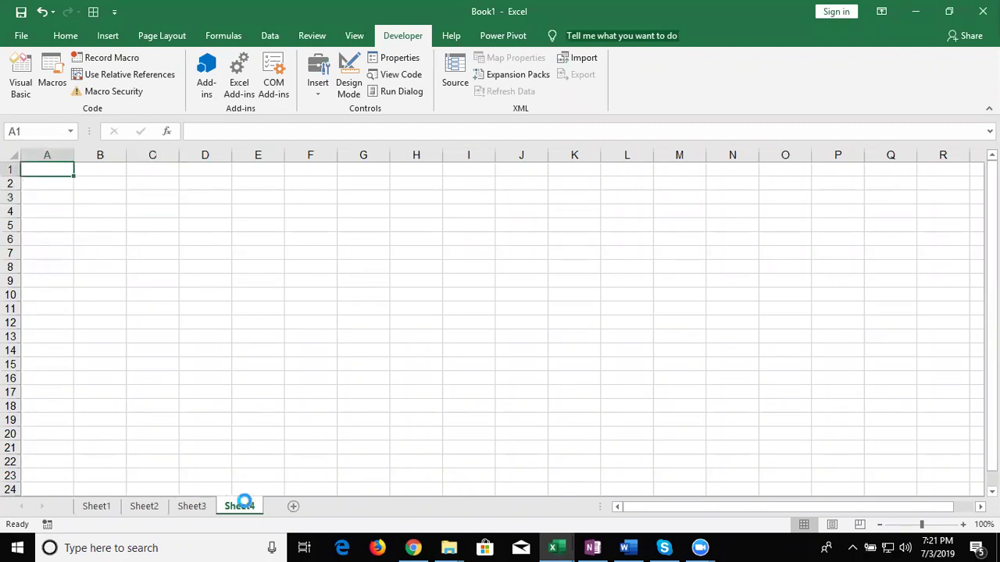
{"action": "key", "text": "ctrl+v"}
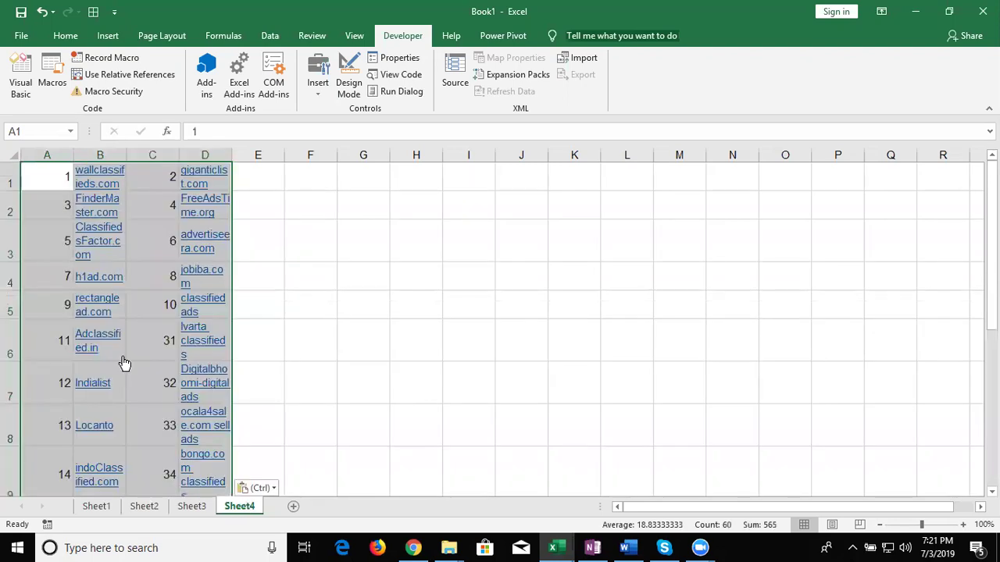
{"action": "left_click", "coordinate": [57, 155]}
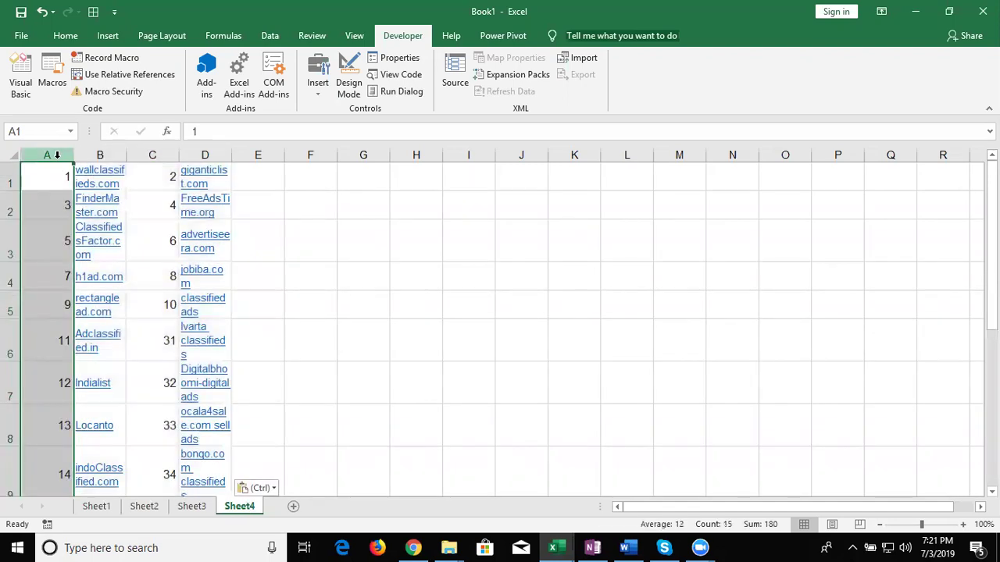
{"action": "key", "text": "ctrl+minus"}
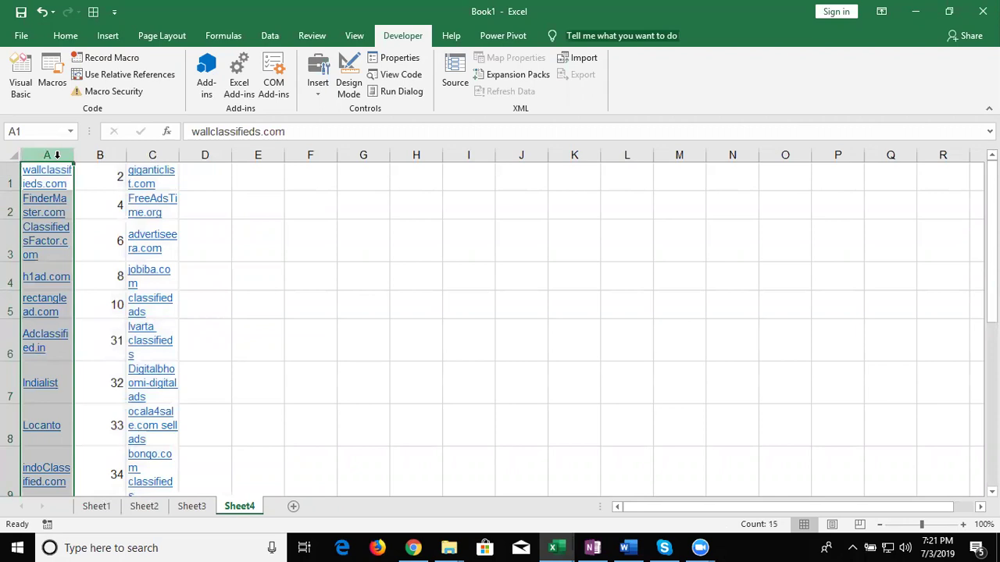
{"action": "key", "text": "Down"}
{"action": "key", "text": "Down"}
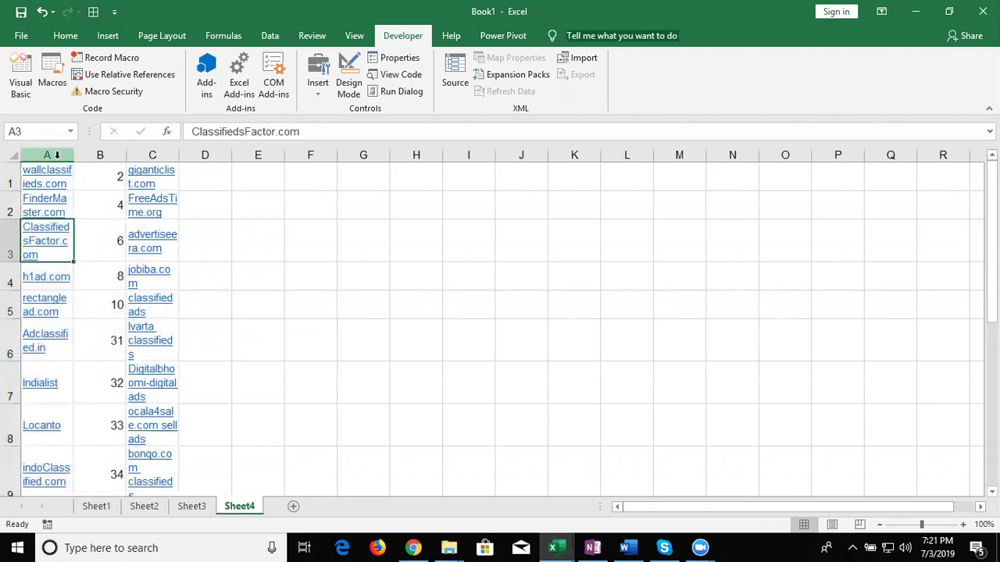
{"action": "key", "text": "Right"}
{"action": "key", "text": "ctrl+space"}
{"action": "key", "text": "ctrl+minus"}
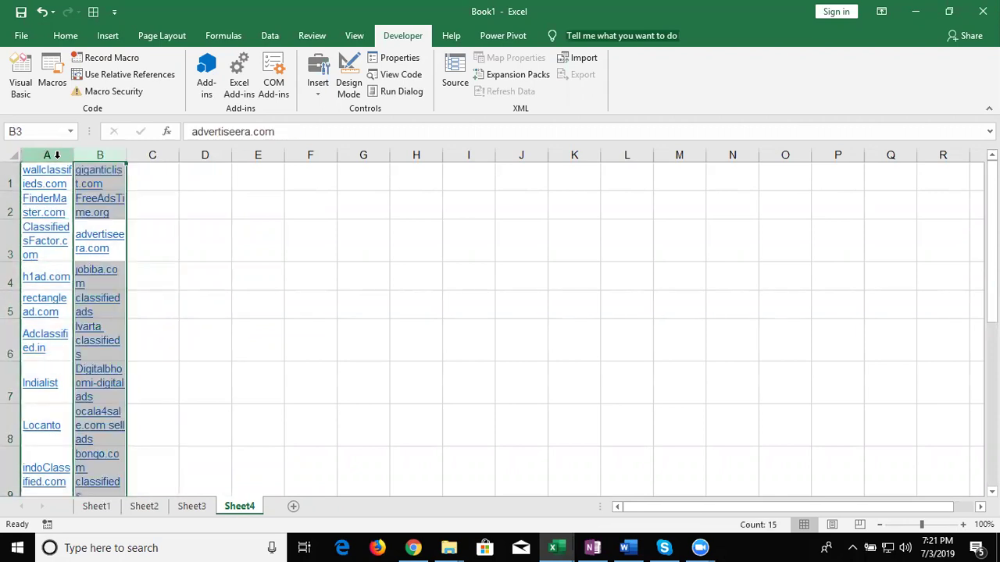
Move the second list of site links from column B into column A, starting at A16.
{"action": "key", "text": "Up"}
{"action": "key", "text": "Up"}
{"action": "key", "text": "ctrl+shift+Down"}
{"action": "key", "text": "ctrl+c"}
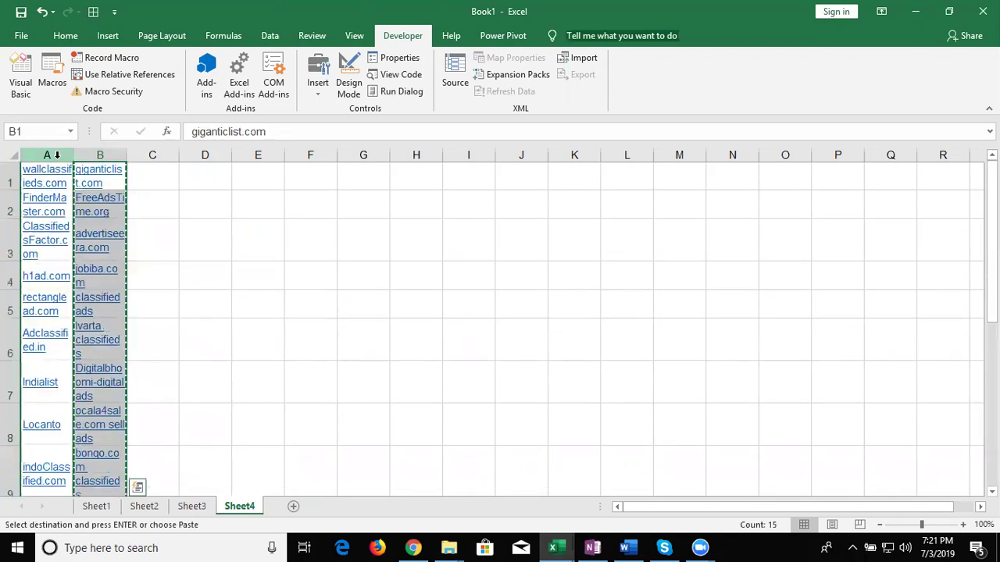
{"action": "key", "text": "Left"}
{"action": "key", "text": "ctrl+Down"}
{"action": "key", "text": "Down"}
{"action": "key", "text": "Up"}
{"action": "key", "text": "Down"}
{"action": "key", "text": "ctrl+v"}
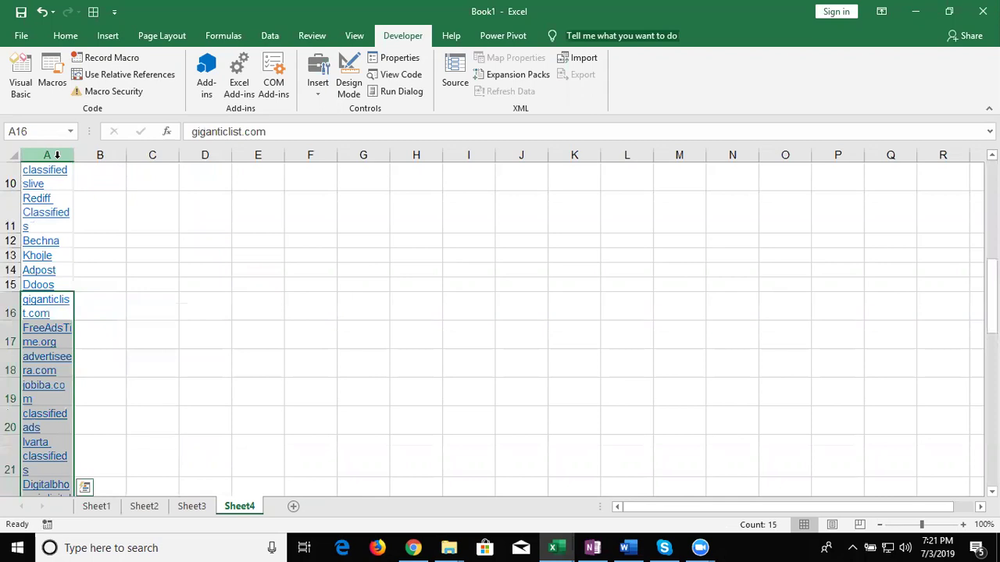
{"action": "key", "text": "ctrl+Home"}
Widen column A to fit the site names and make all rows the same height.
{"action": "left_click_drag", "start_coordinate": [74, 154], "coordinate": [179, 160]}
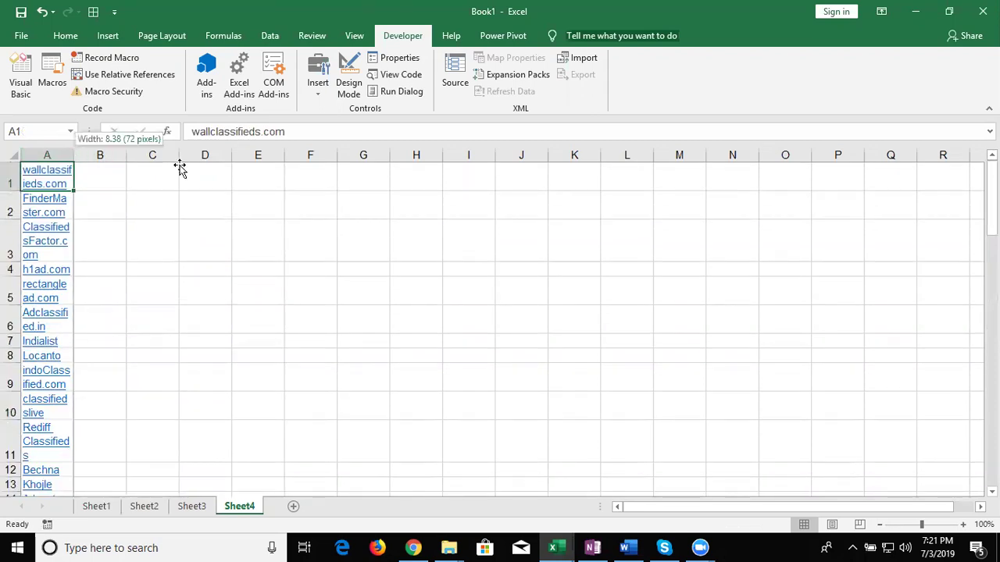
{"action": "left_click", "coordinate": [14, 156]}
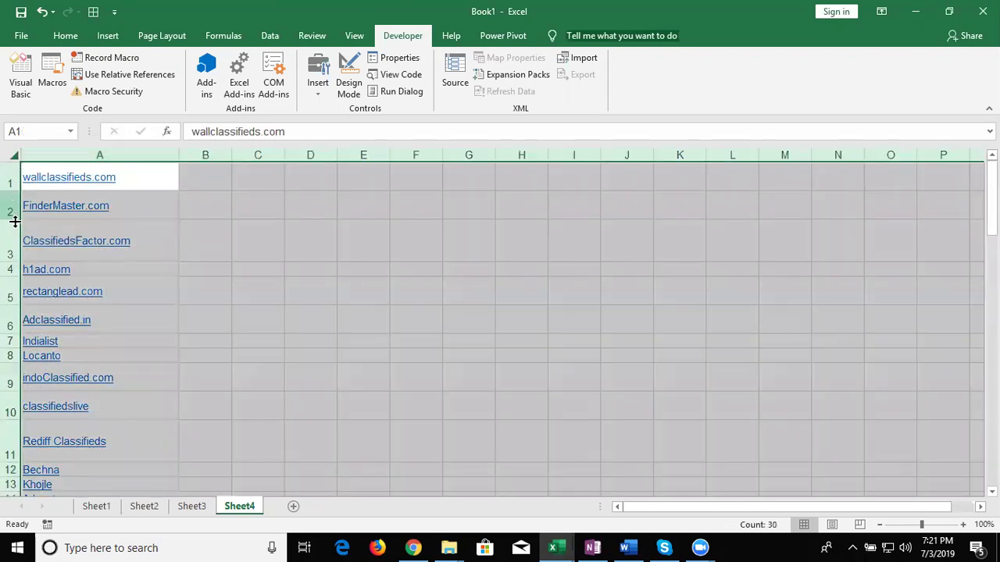
{"action": "left_click_drag", "start_coordinate": [15, 219], "coordinate": [15, 206]}
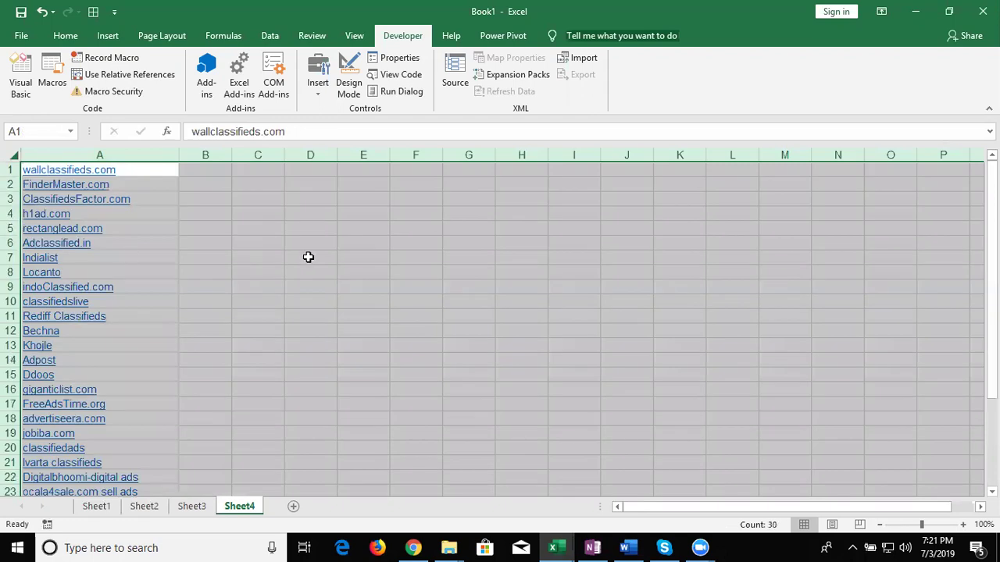
{"action": "left_click", "coordinate": [310, 257]}
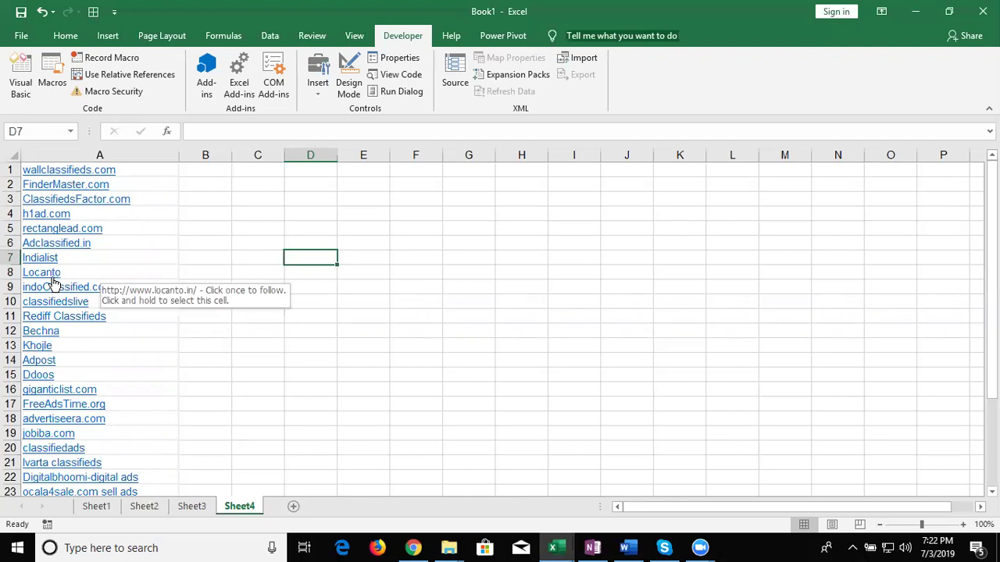
Copy the wallclassifieds.com link's address, paste it into B1, then delete it again.
{"action": "left_click", "coordinate": [222, 195]}
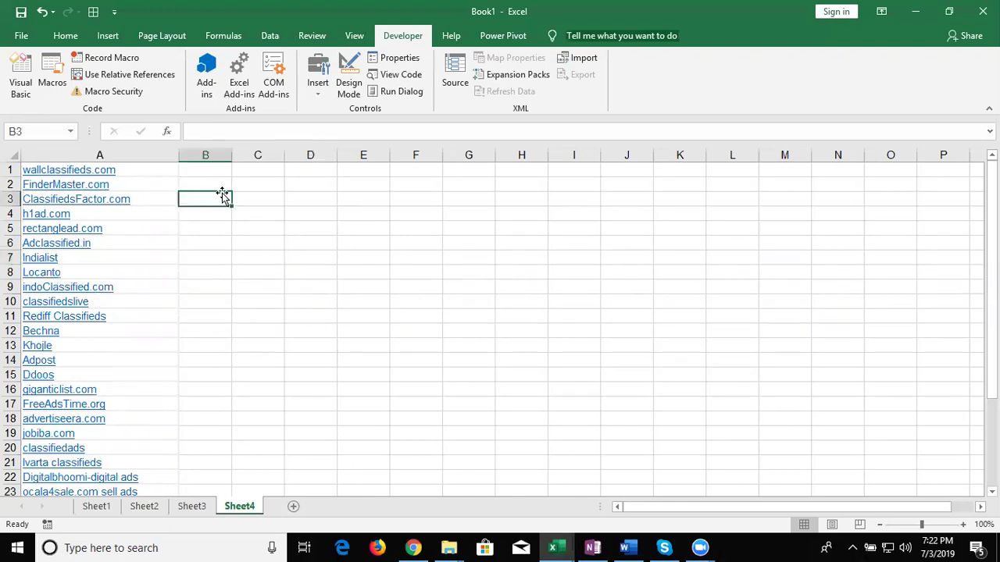
{"action": "right_click", "coordinate": [149, 173]}
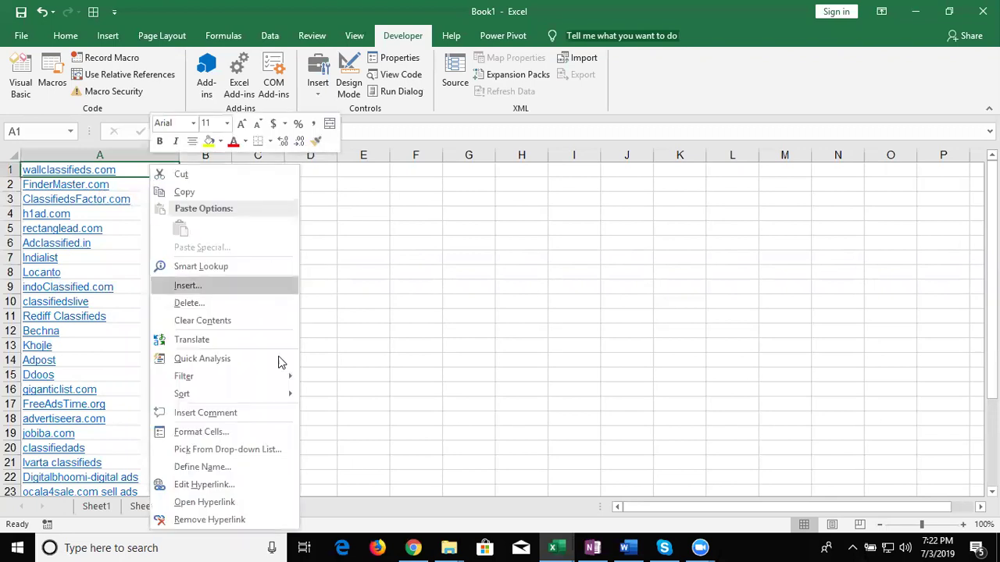
{"action": "left_click", "coordinate": [223, 484]}
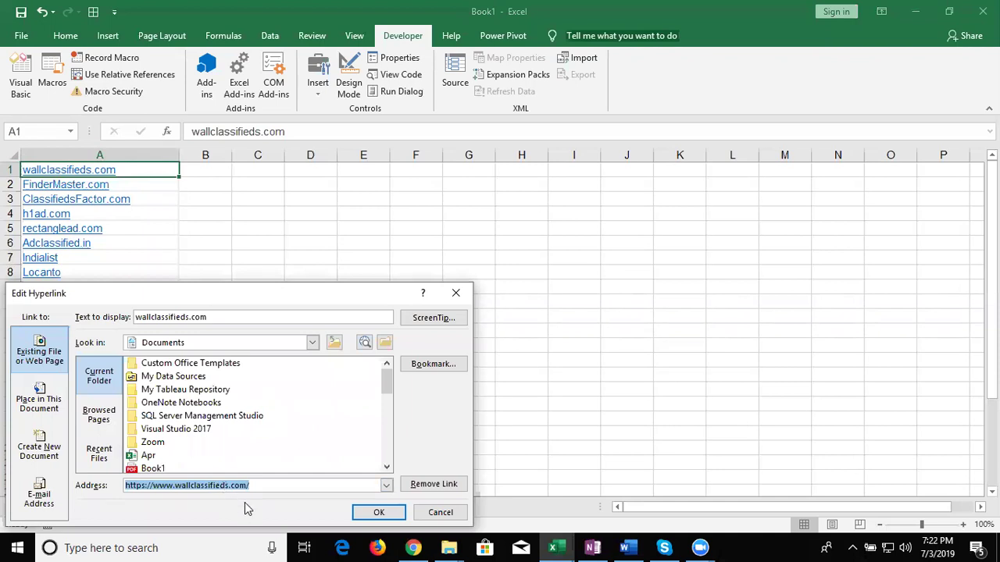
{"action": "key", "text": "Escape"}
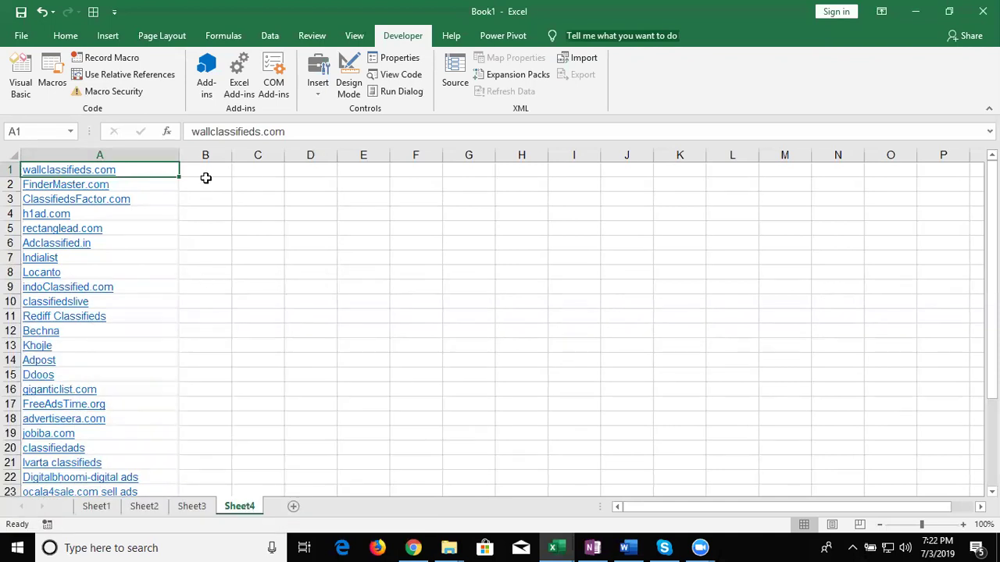
{"action": "left_click", "coordinate": [205, 178]}
{"action": "left_click", "coordinate": [208, 171]}
{"action": "key", "text": "ctrl+v"}
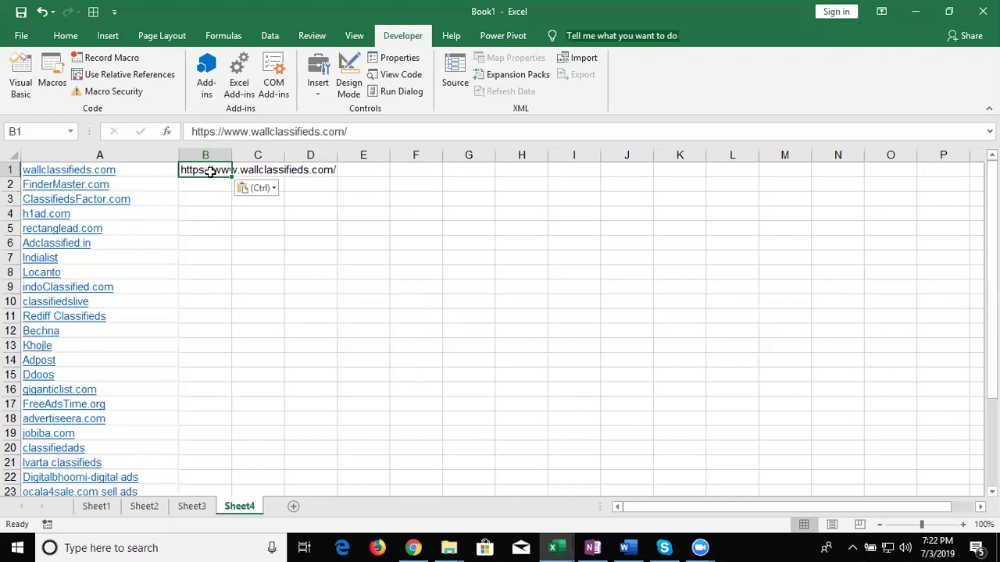
{"action": "key", "text": "Delete"}
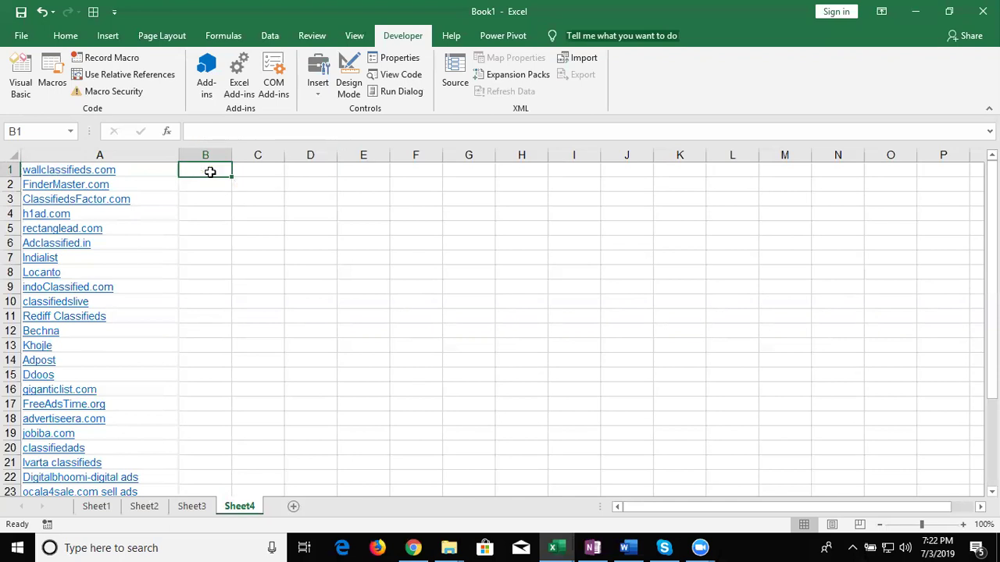
In Module1, write Function URL(n As Range) returning n.Hyperlinks(0).Address, then return to Excel.
{"action": "left_click", "coordinate": [22, 82]}
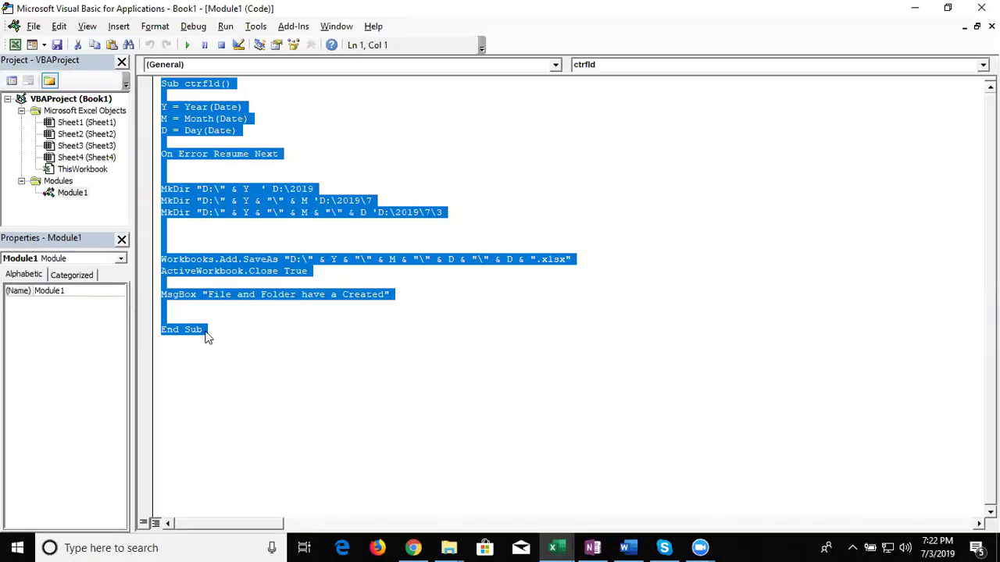
{"action": "left_click", "coordinate": [213, 337]}
{"action": "key", "text": "Return"}
{"action": "type", "text": "fu"}
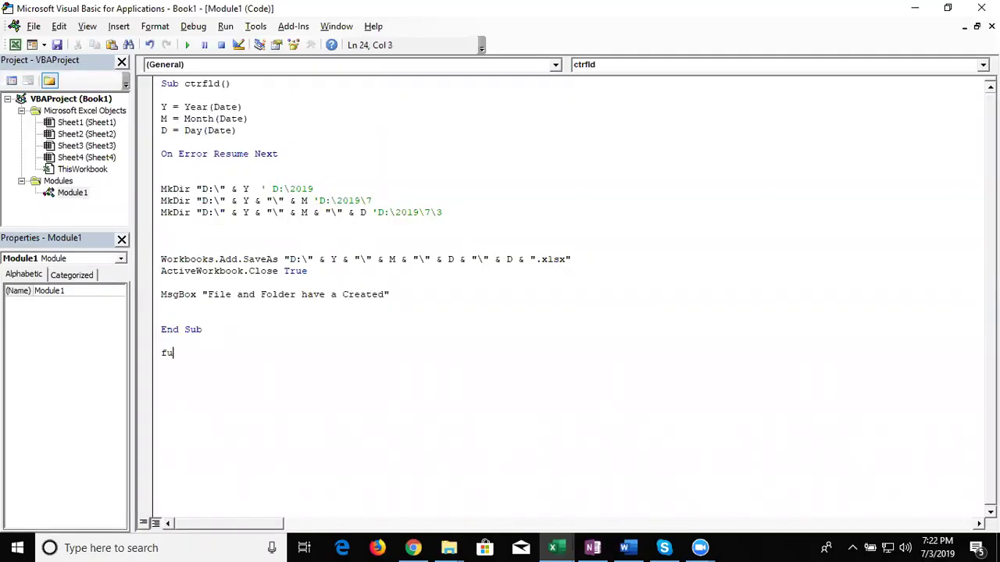
{"action": "type", "text": "nction URL(n as ra"}
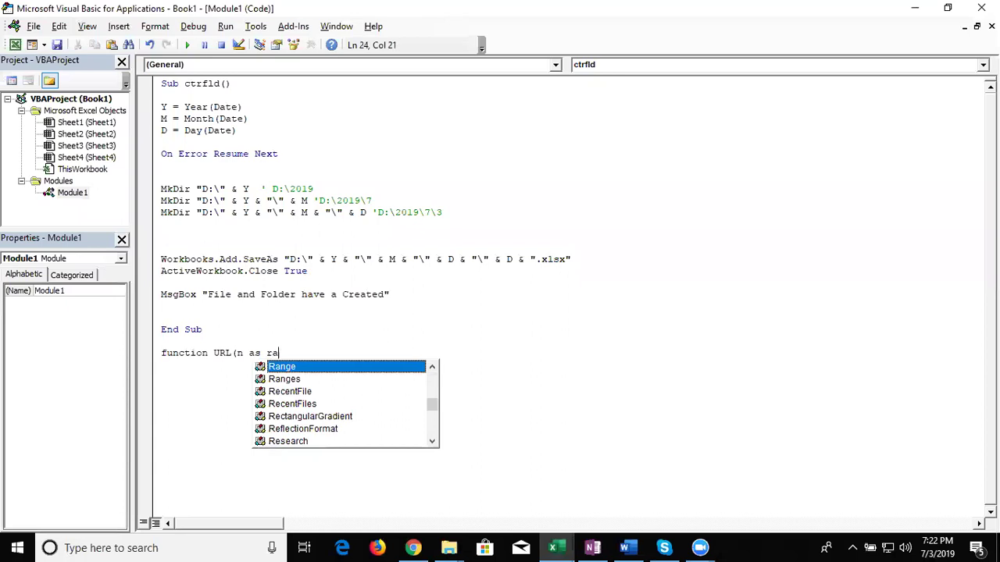
{"action": "key", "text": "Tab"}
{"action": "type", "text": ")"}
{"action": "key", "text": "Return"}
{"action": "type", "text": "URL=n"}
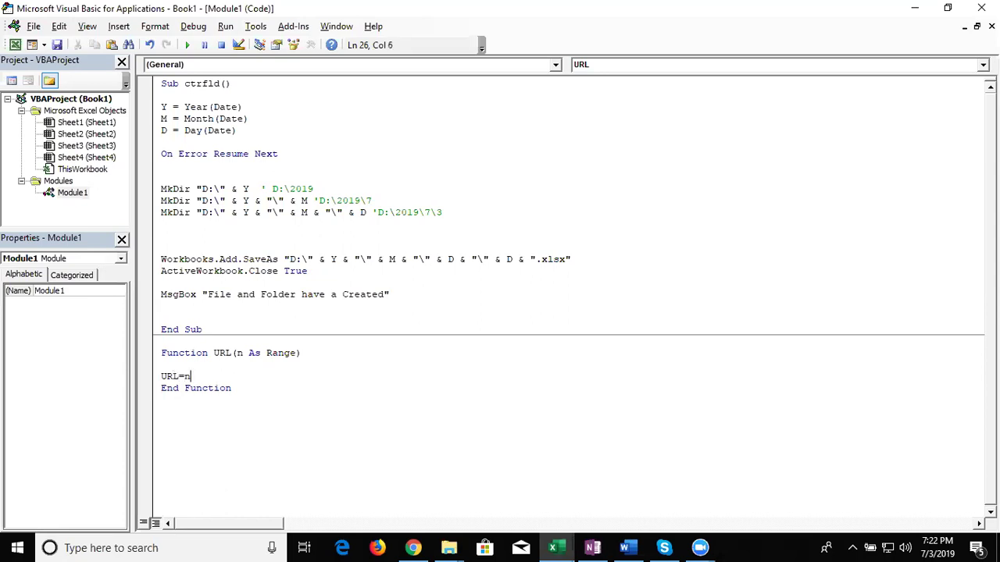
{"action": "type", "text": ".hy"}
{"action": "key", "text": "Tab"}
{"action": "type", "text": "(0"}
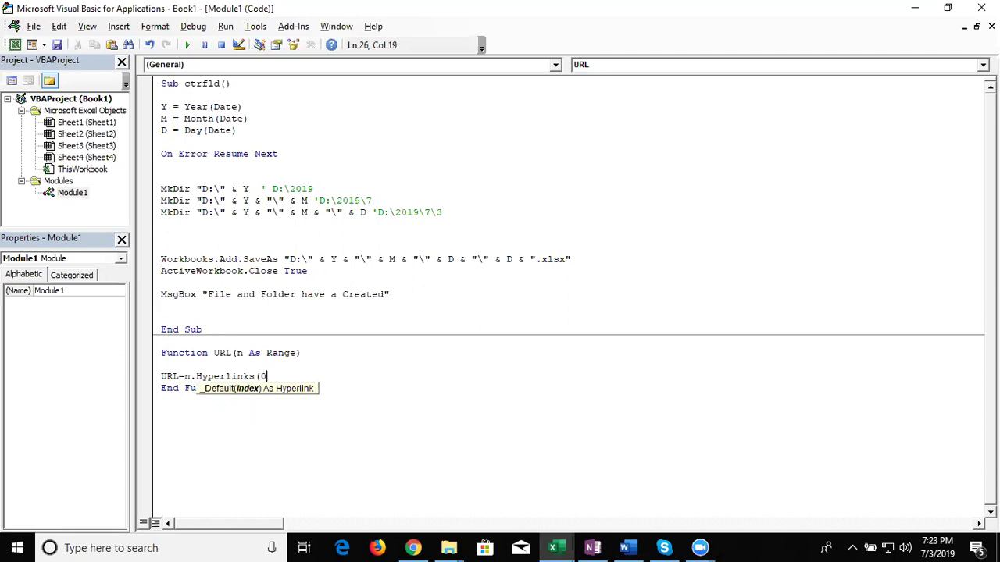
{"action": "type", "text": ")."}
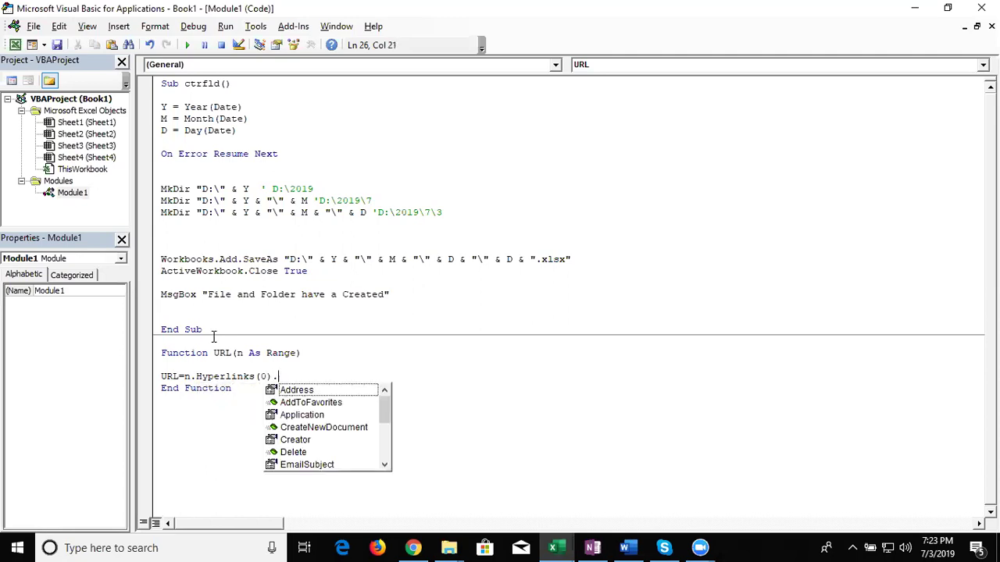
{"action": "type", "text": "Address"}
{"action": "key", "text": "Return"}
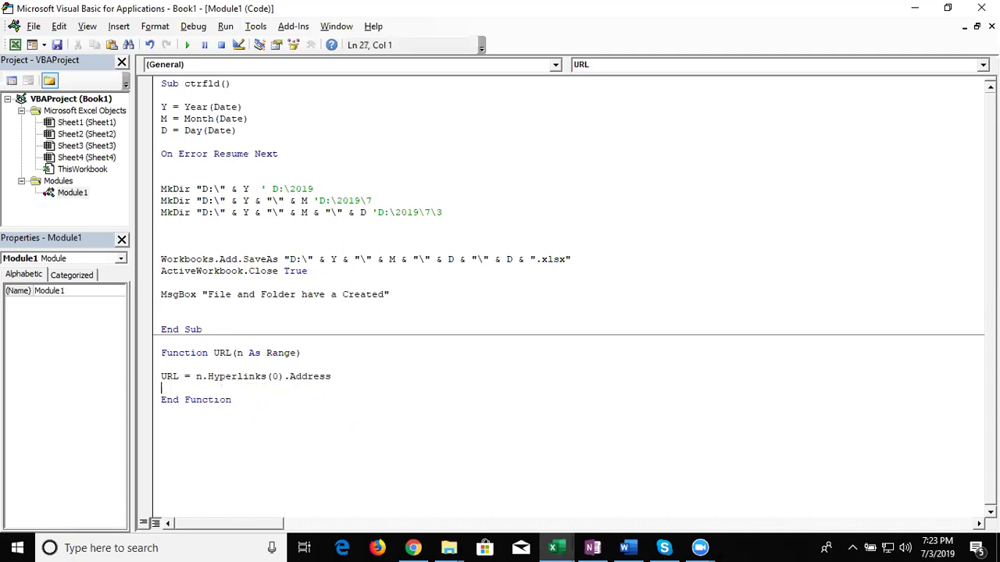
{"action": "key", "text": "alt+F11"}
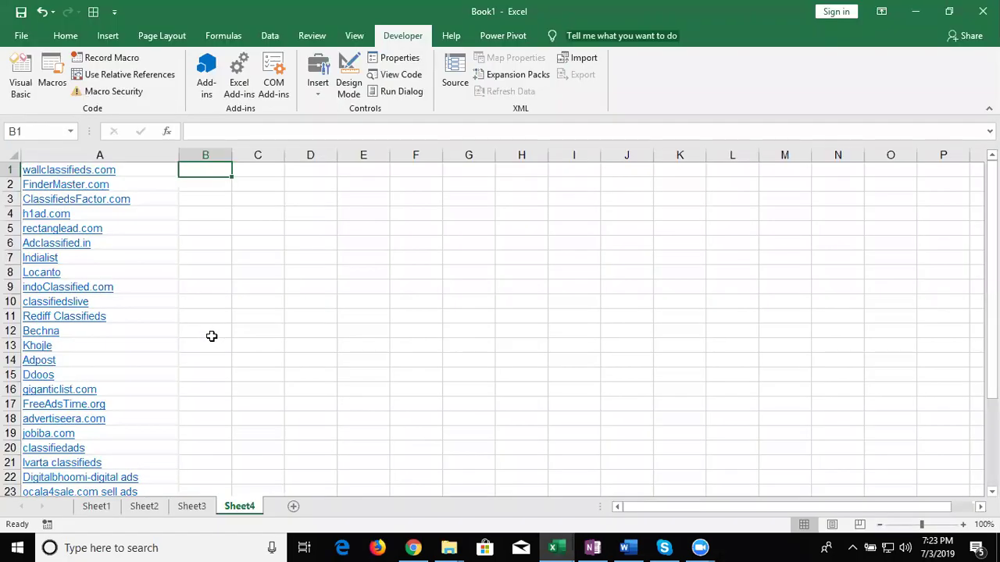
Enter =URL(A1) in cell B1.
{"action": "type", "text": "=URL("}
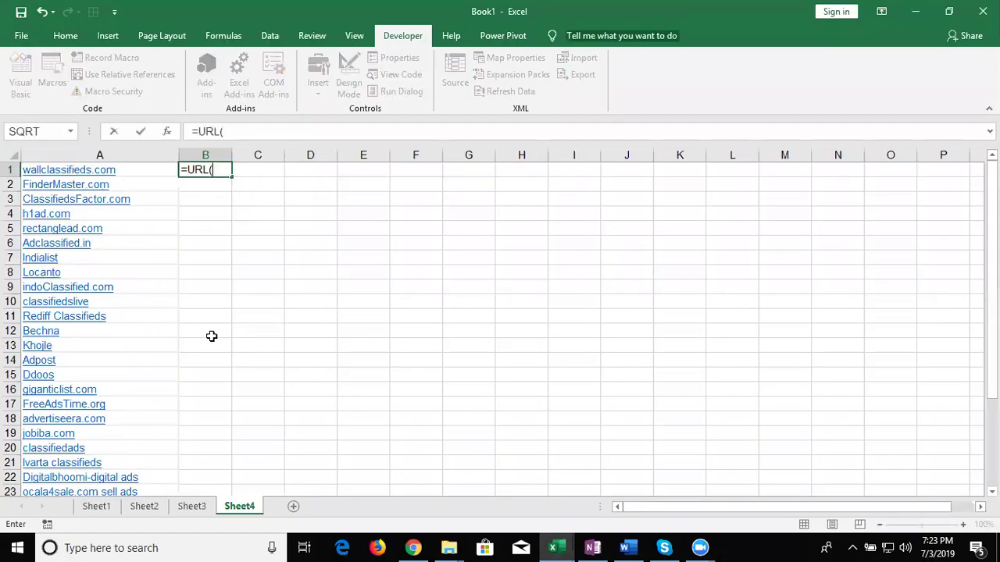
{"action": "key", "text": "Left"}
{"action": "key", "text": "Return"}
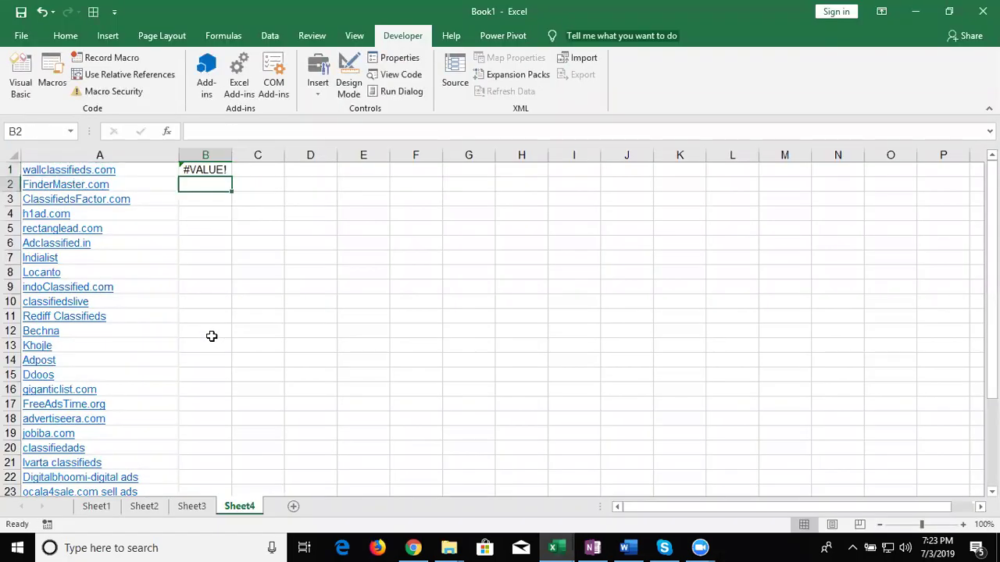
{"action": "key", "text": "Up"}
{"action": "key", "text": "alt+F11"}
{"action": "left_click", "coordinate": [274, 377]}
{"action": "type", "text": "1).Address"}
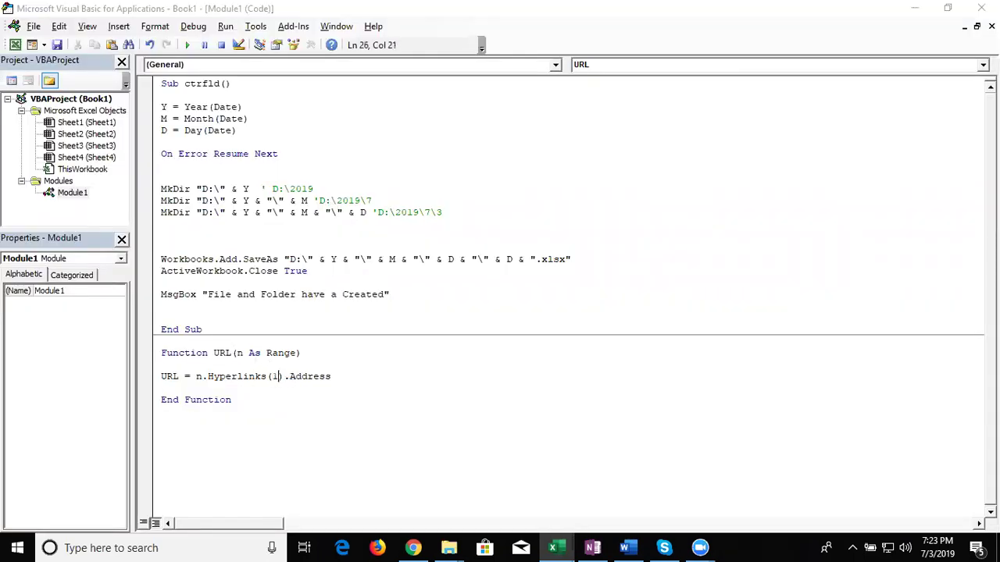
{"action": "left_click", "coordinate": [299, 390]}
{"action": "key", "text": "alt+F11"}
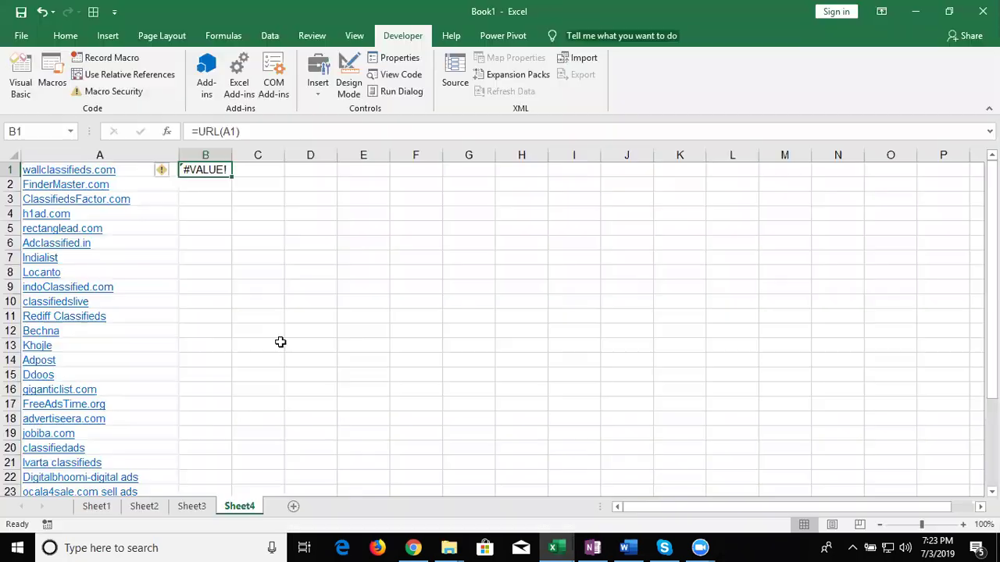
{"action": "double_click", "coordinate": [222, 171]}
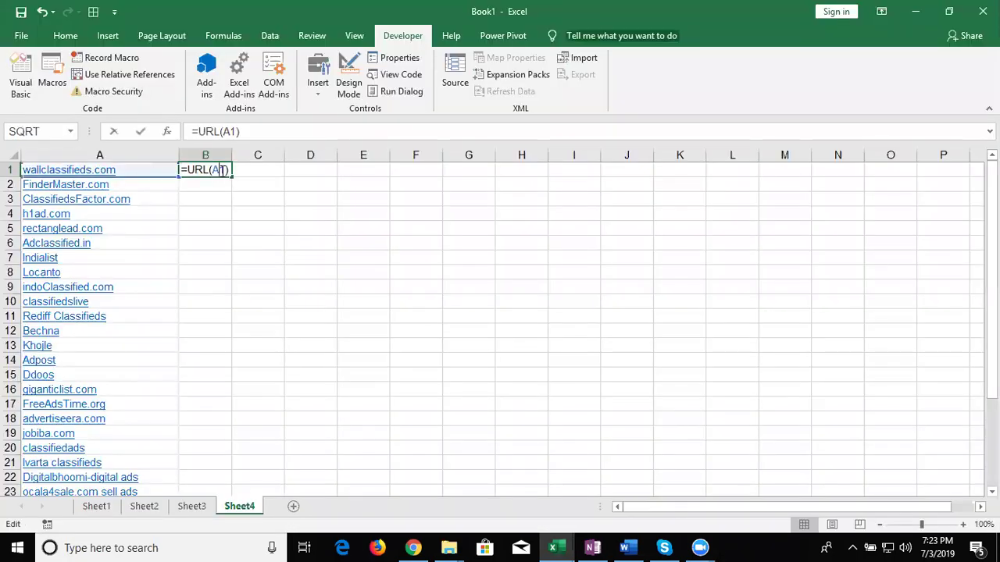
{"action": "key", "text": "Return"}
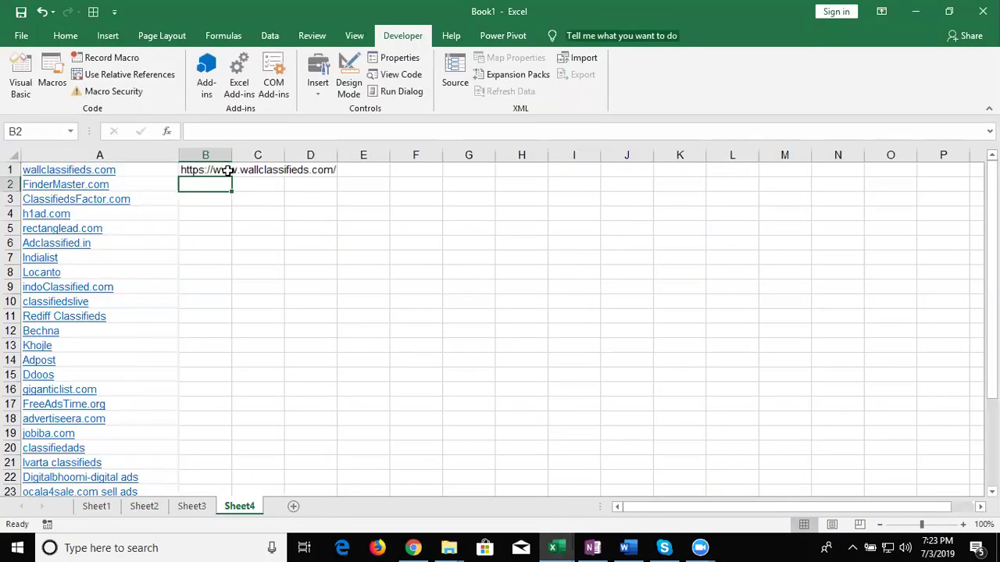
{"action": "left_click", "coordinate": [230, 171]}
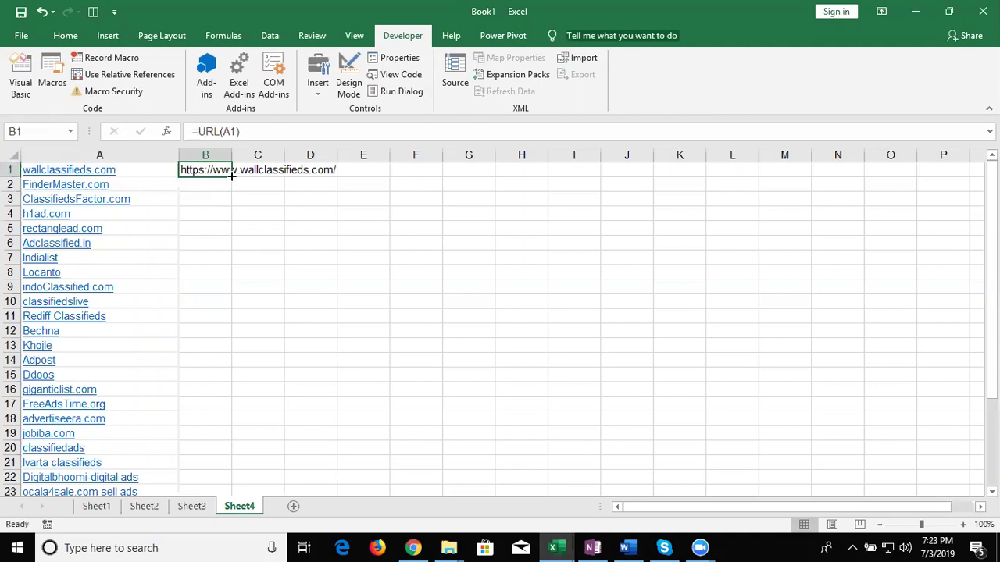
Fill =URL down column B to B23, then switch to Sheet3.
{"action": "double_click", "coordinate": [231, 176]}
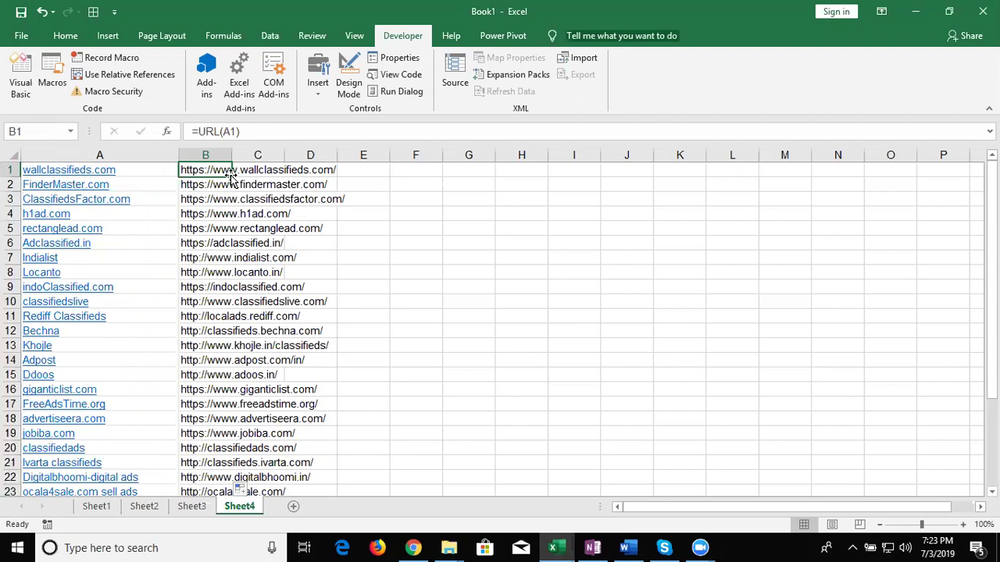
{"action": "left_click", "coordinate": [195, 506]}
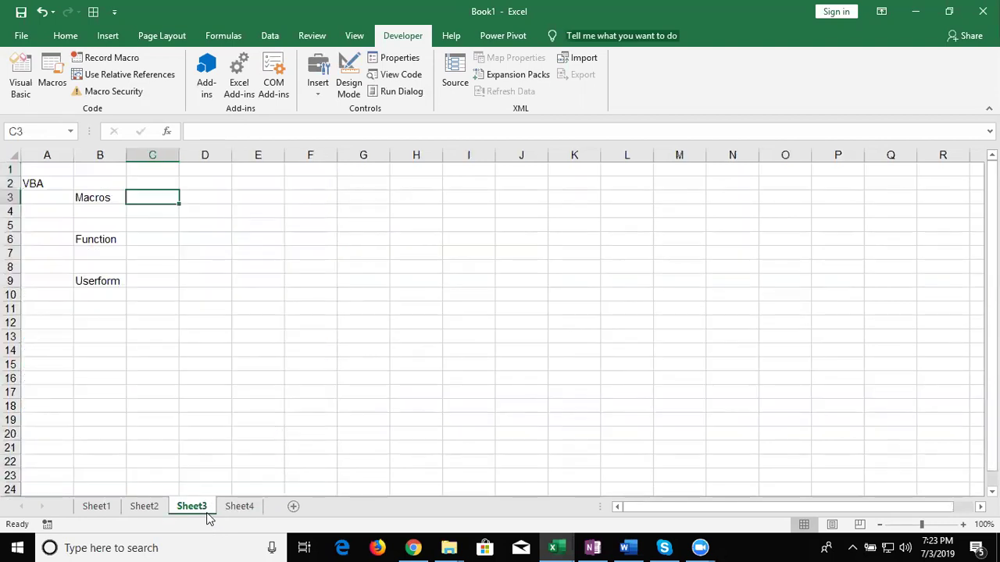
Enter the trial values 10, 20 and 30 across row 3.
{"action": "key", "text": "Left"}
{"action": "key", "text": "Down"}
{"action": "key", "text": "Right"}
{"action": "key", "text": "Up"}
{"action": "key", "text": "Right"}
{"action": "key", "text": "Right"}
{"action": "type", "text": "10"}
{"action": "key", "text": "Right"}
{"action": "type", "text": "20"}
{"action": "key", "text": "Right"}
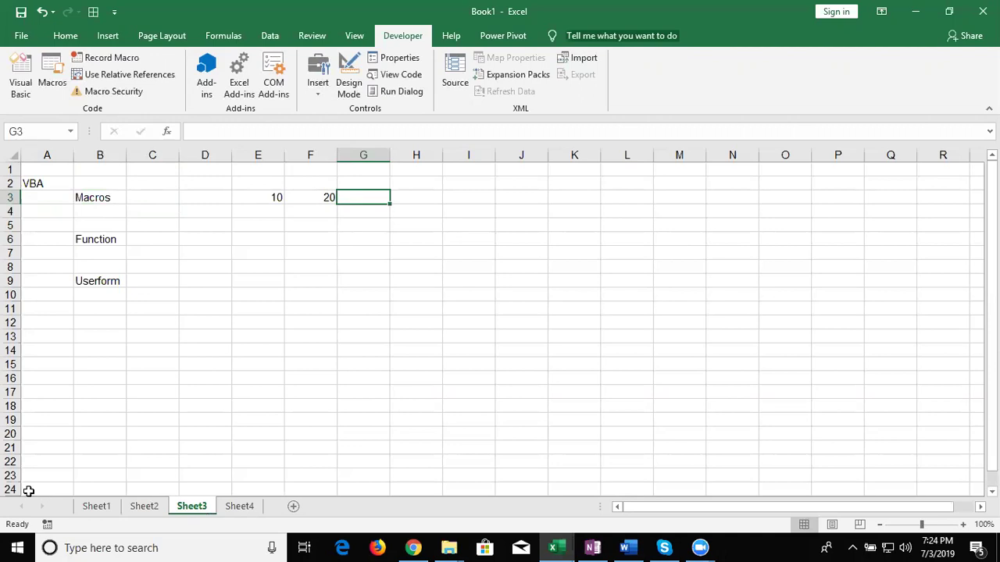
{"action": "type", "text": "30"}
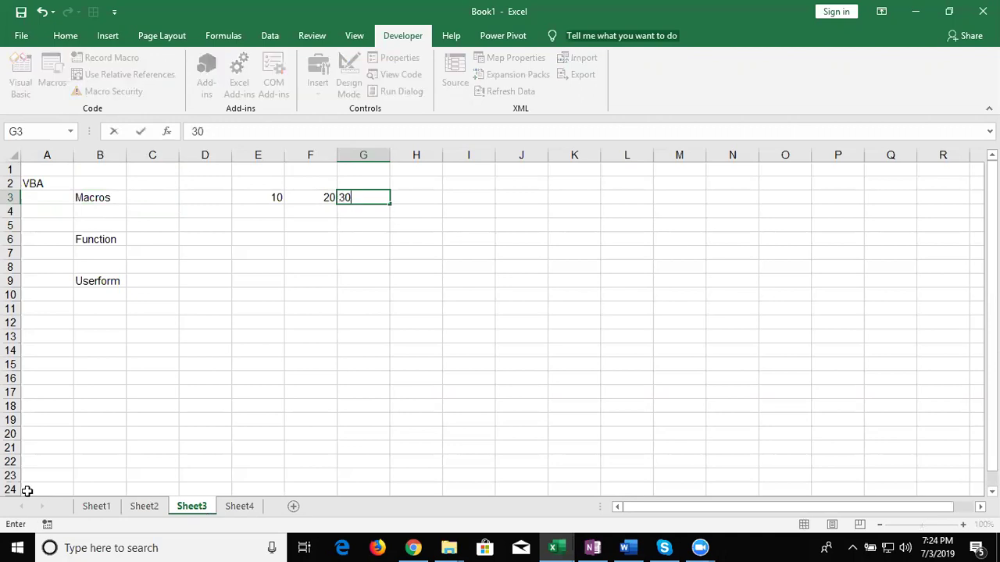
{"action": "key", "text": "Return"}
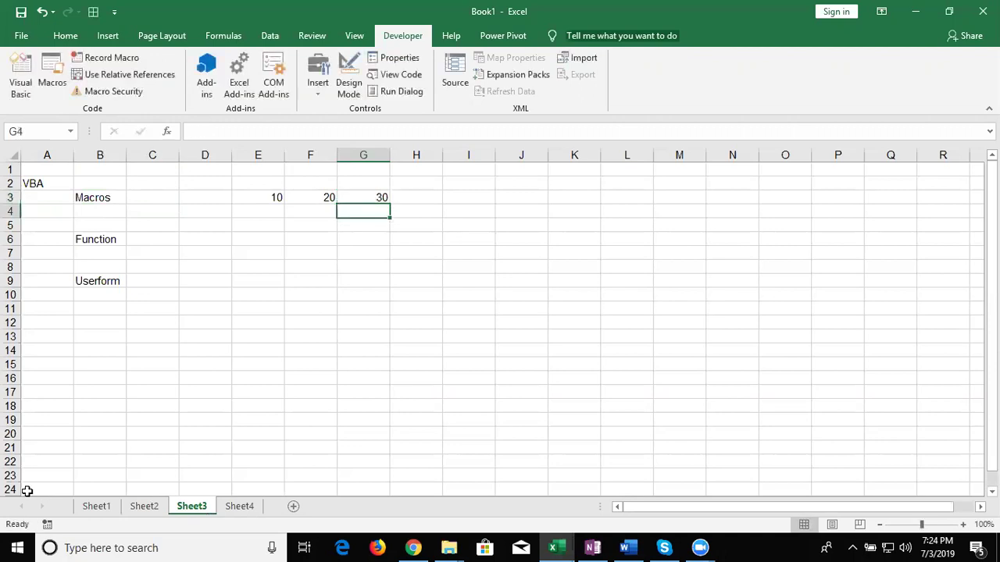
Overwrite F3 with 40 and G3 with 50.
{"action": "key", "text": "Up"}
{"action": "key", "text": "Left"}
{"action": "type", "text": "40"}
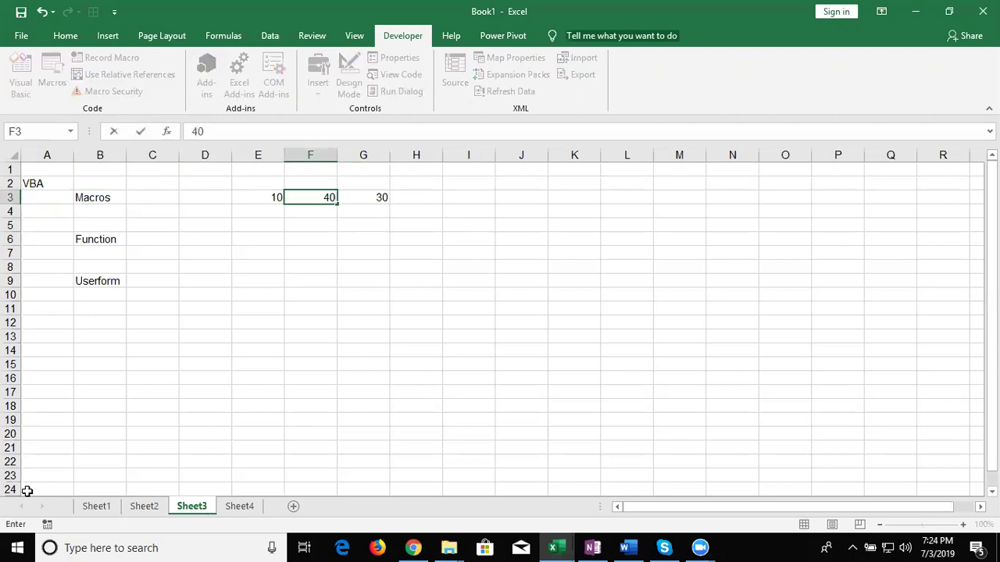
{"action": "key", "text": "Return"}
{"action": "key", "text": "Up"}
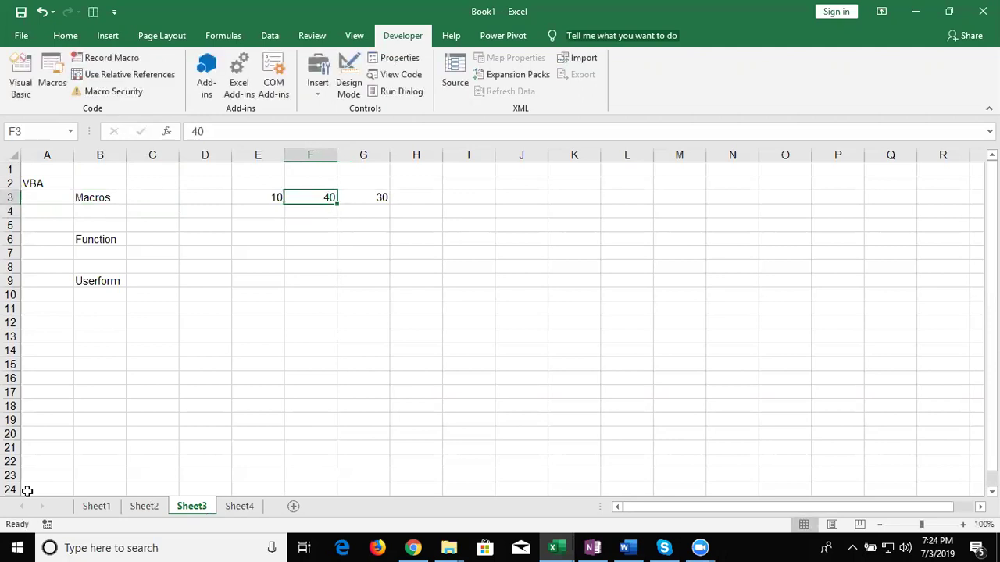
{"action": "key", "text": "Right"}
{"action": "type", "text": "50"}
{"action": "key", "text": "Return"}
{"action": "key", "text": "Up"}
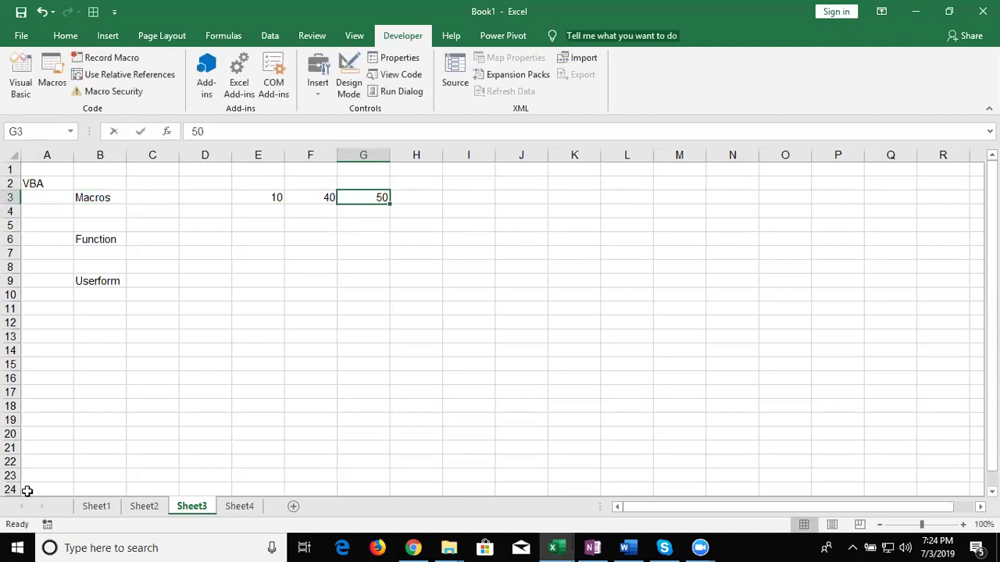
Replace G3 with the formula =E3+F3, then set F3 to 30.
{"action": "key", "text": "BackSpace"}
{"action": "type", "text": "="}
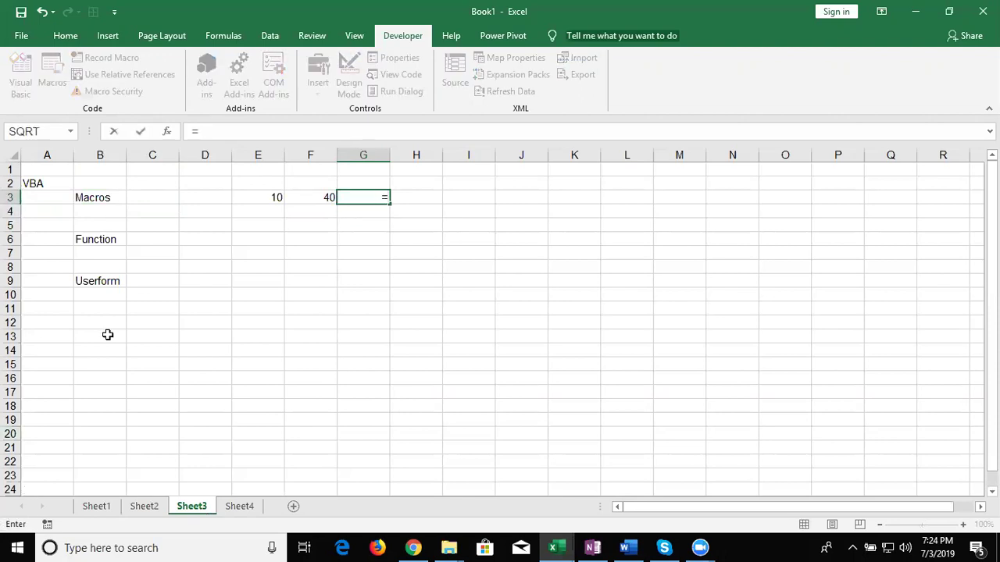
{"action": "left_click", "coordinate": [245, 196]}
{"action": "type", "text": "+"}
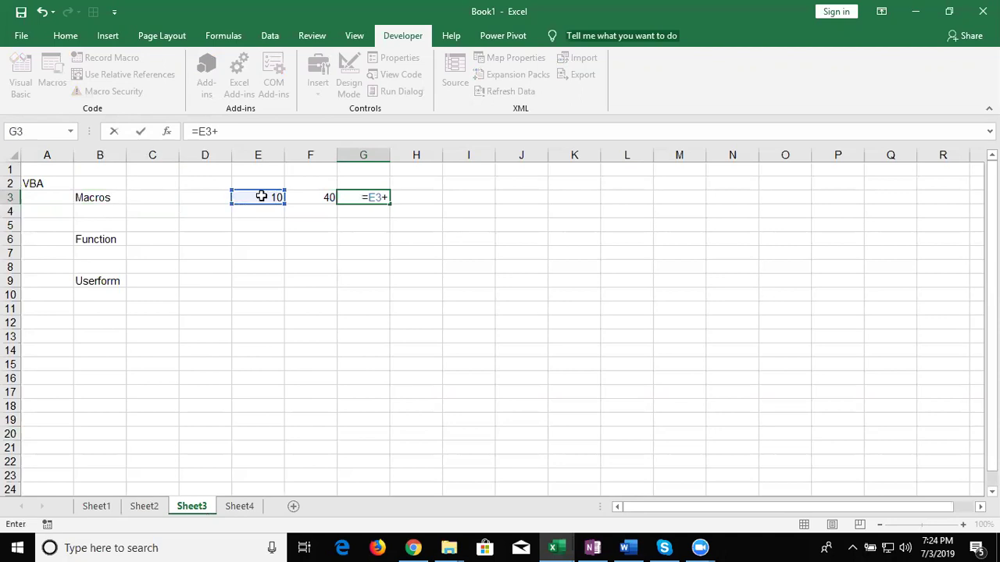
{"action": "left_click", "coordinate": [324, 203]}
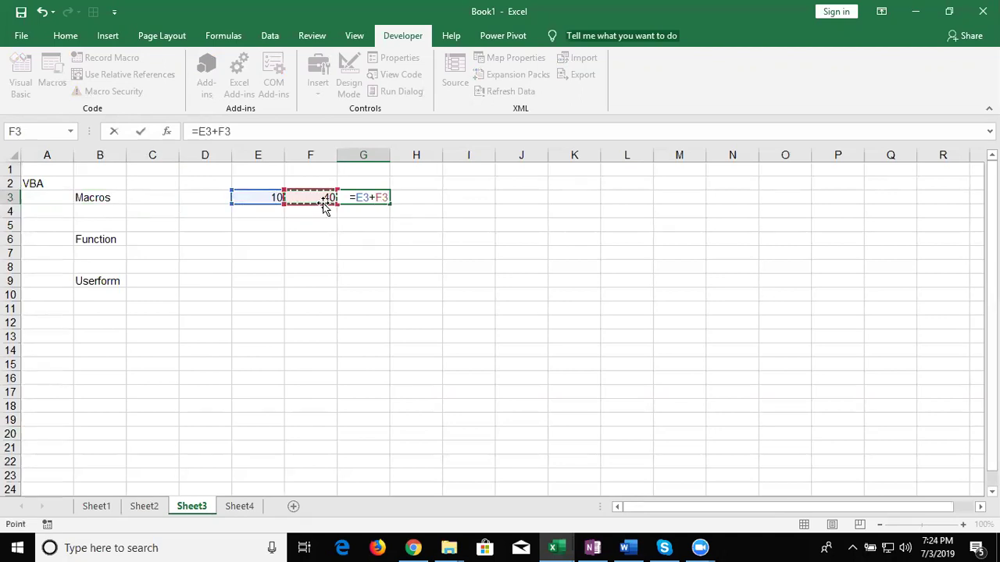
{"action": "key", "text": "Return"}
{"action": "left_click", "coordinate": [319, 196]}
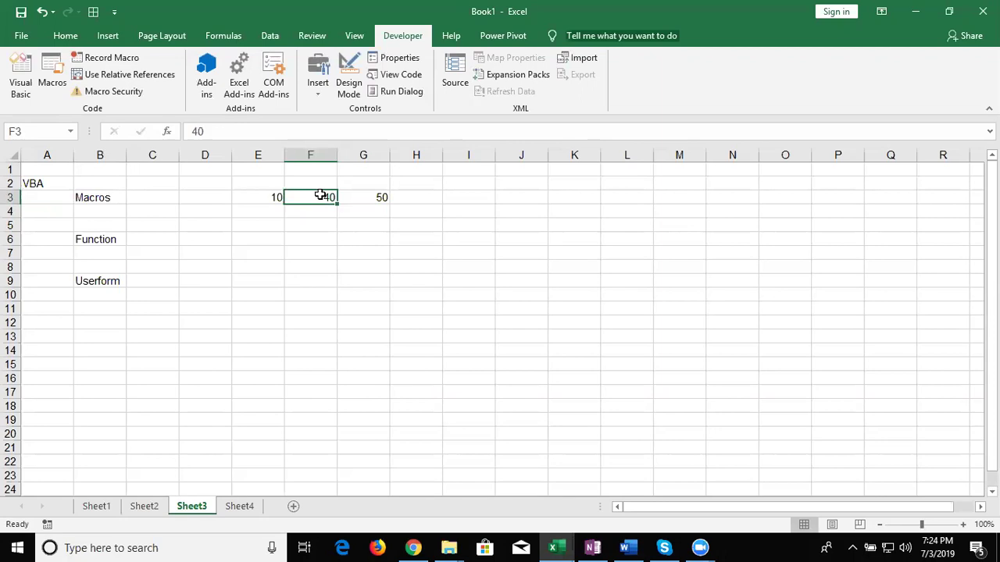
{"action": "type", "text": "30"}
{"action": "key", "text": "Return"}
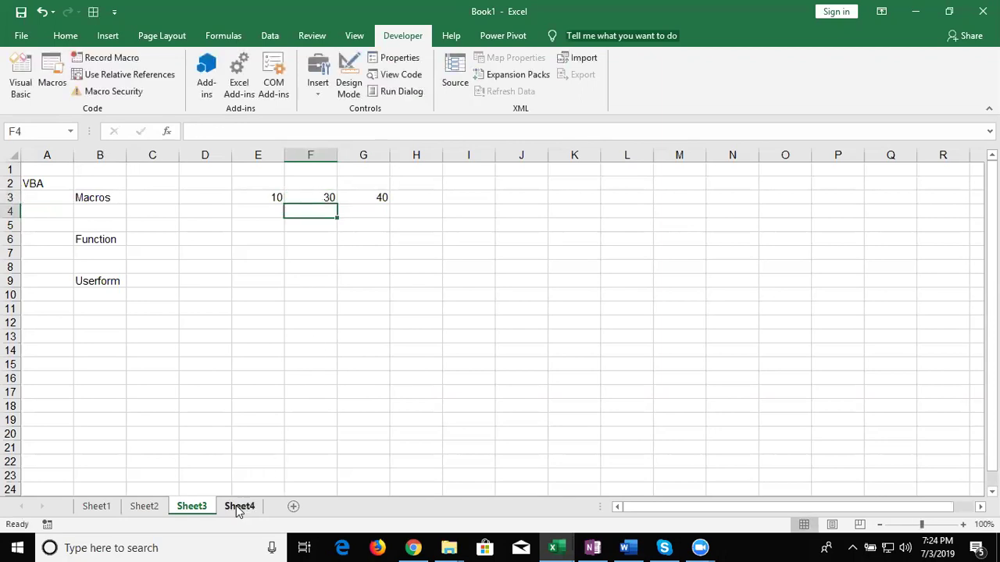
{"action": "left_click", "coordinate": [236, 505]}
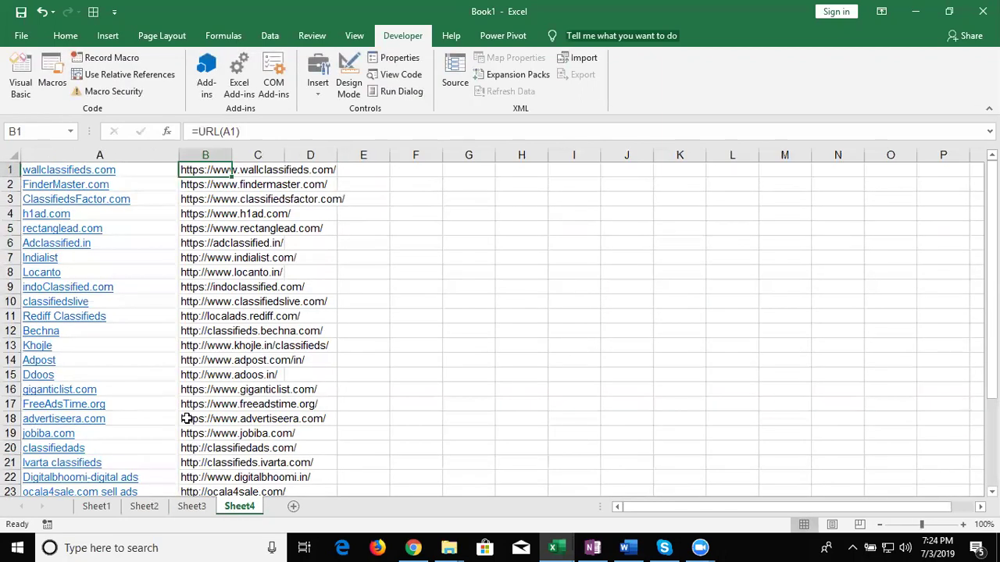
{"action": "key", "text": "Down"}
{"action": "key", "text": "Down"}
{"action": "key", "text": "Down"}
{"action": "key", "text": "Down"}
{"action": "key", "text": "Down"}
{"action": "key", "text": "Down"}
{"action": "key", "text": "Left"}
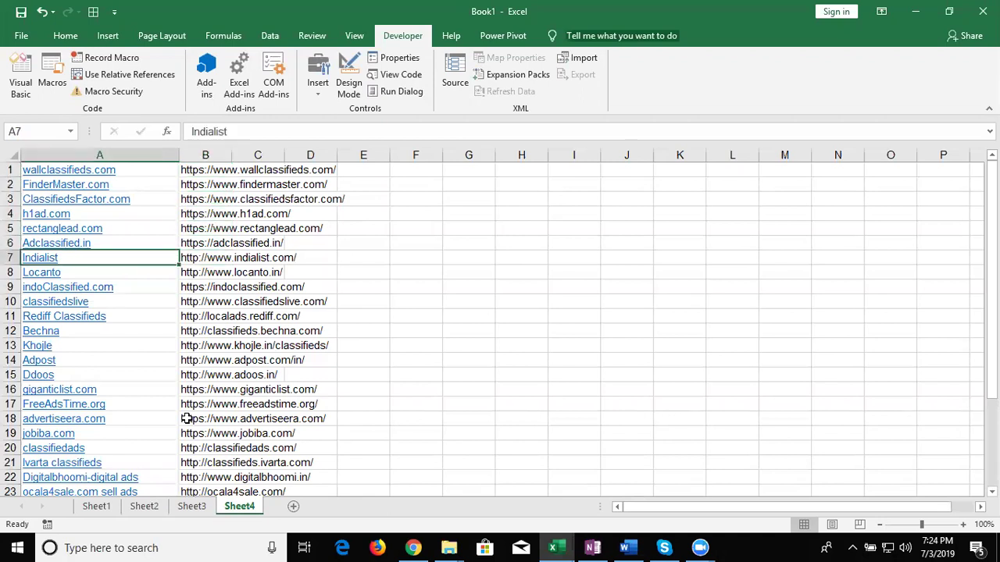
{"action": "right_click", "coordinate": [37, 264]}
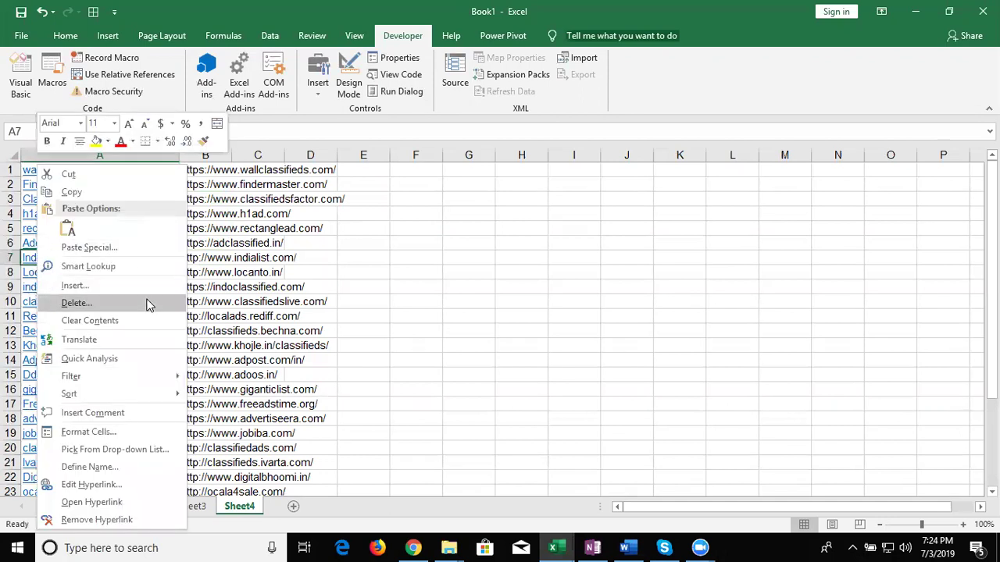
{"action": "left_click", "coordinate": [110, 486]}
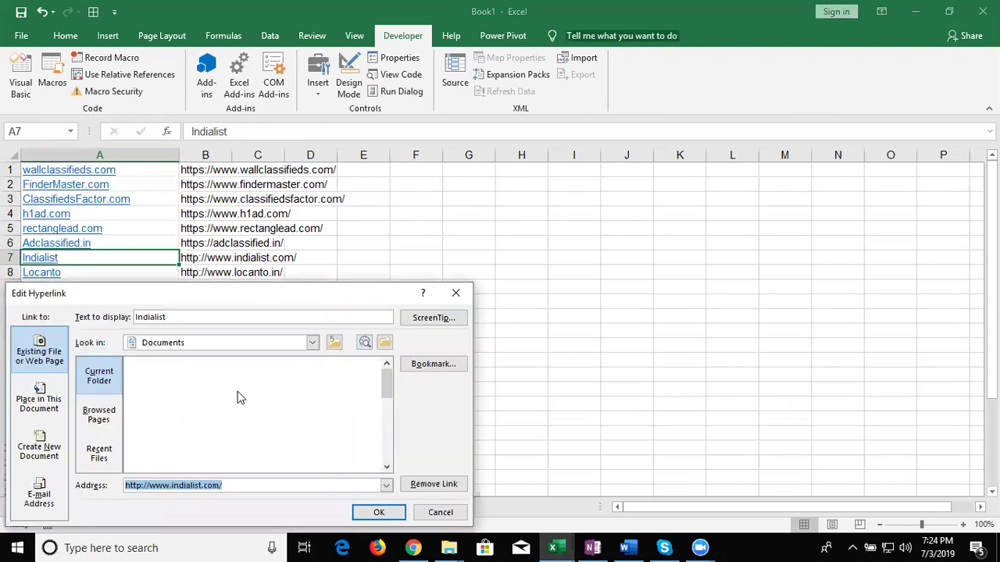
{"action": "left_click", "coordinate": [237, 484]}
{"action": "key", "text": "BackSpace"}
{"action": "key", "text": "BackSpace"}
{"action": "key", "text": "BackSpace"}
{"action": "key", "text": "BackSpace"}
{"action": "type", "text": "in"}
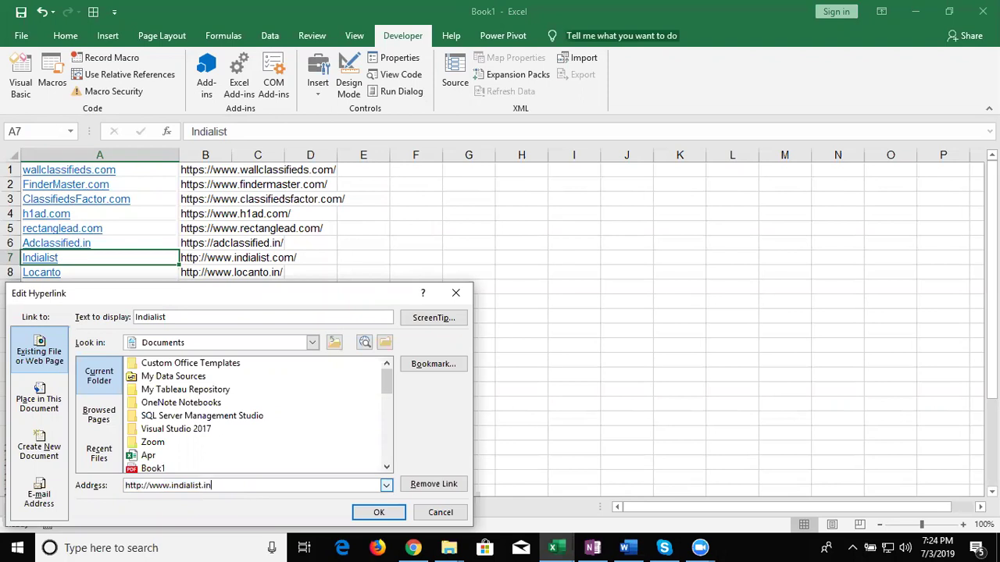
{"action": "left_click", "coordinate": [367, 516]}
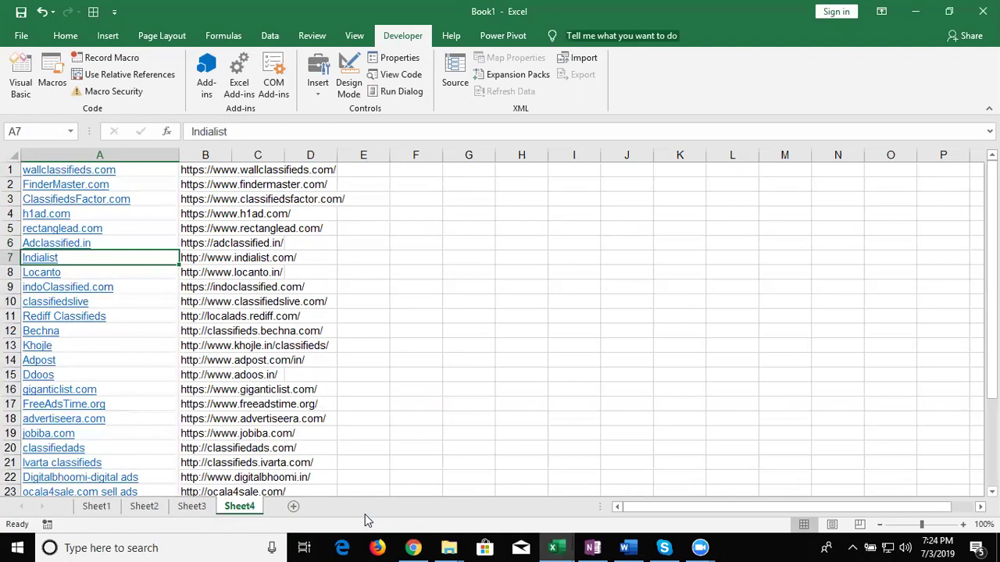
{"action": "left_click", "coordinate": [251, 261]}
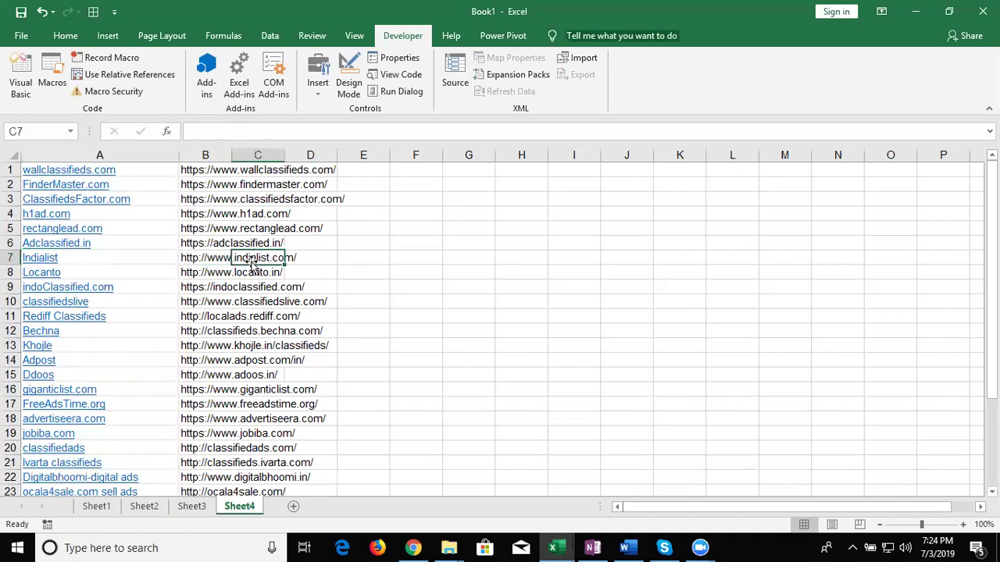
{"action": "key", "text": "Left"}
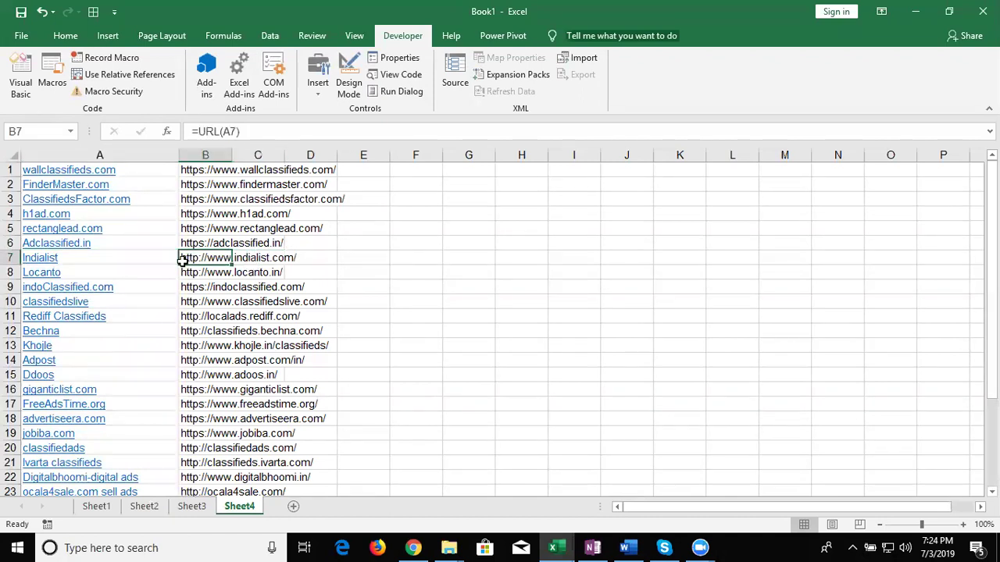
{"action": "double_click", "coordinate": [195, 257]}
{"action": "key", "text": "Return"}
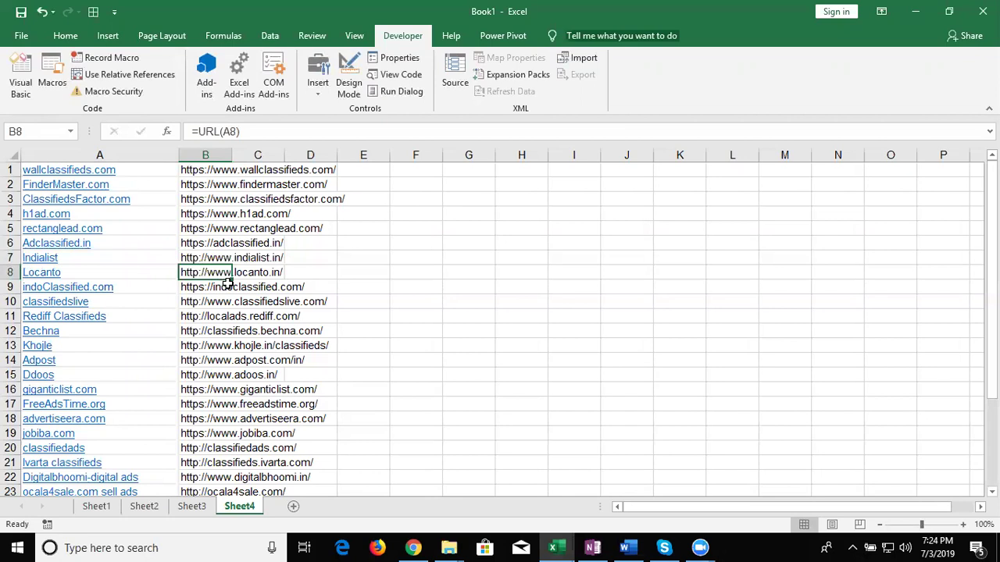
{"action": "left_click", "coordinate": [219, 258]}
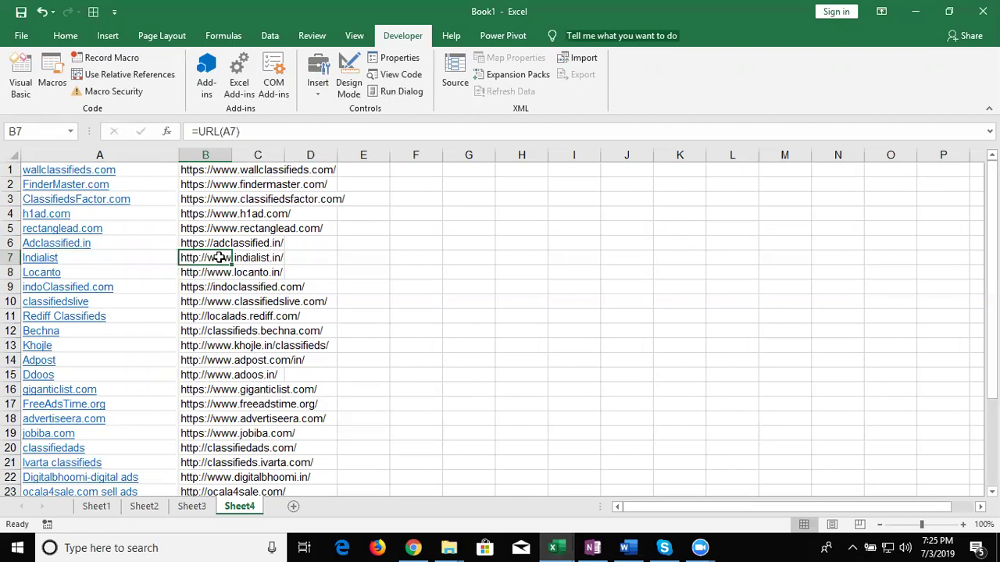
Jump to the top of column B and bring up the URL function code in the VBA editor.
{"action": "key", "text": "ctrl+Up"}
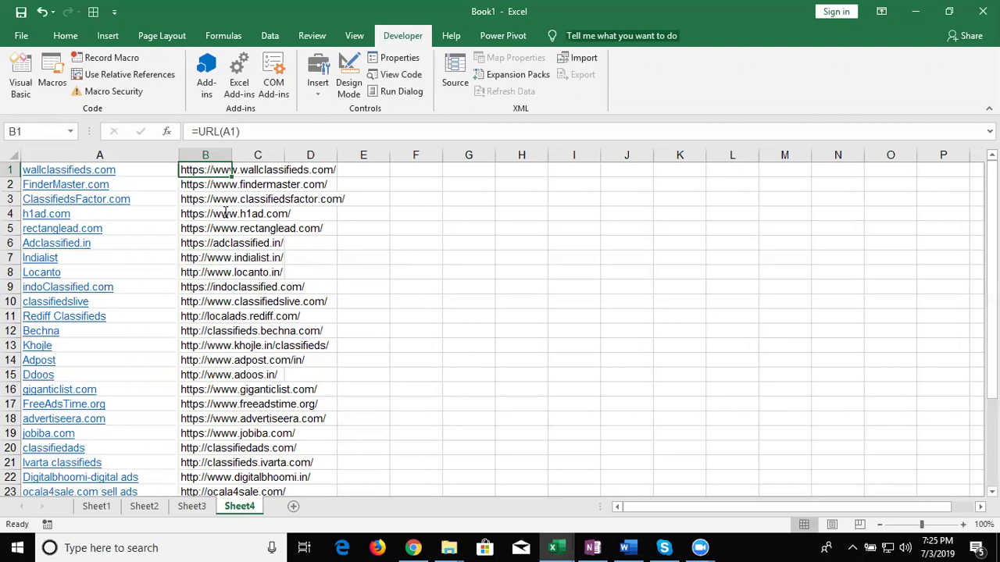
{"action": "key", "text": "alt+F11"}
{"action": "left_click", "coordinate": [186, 365]}
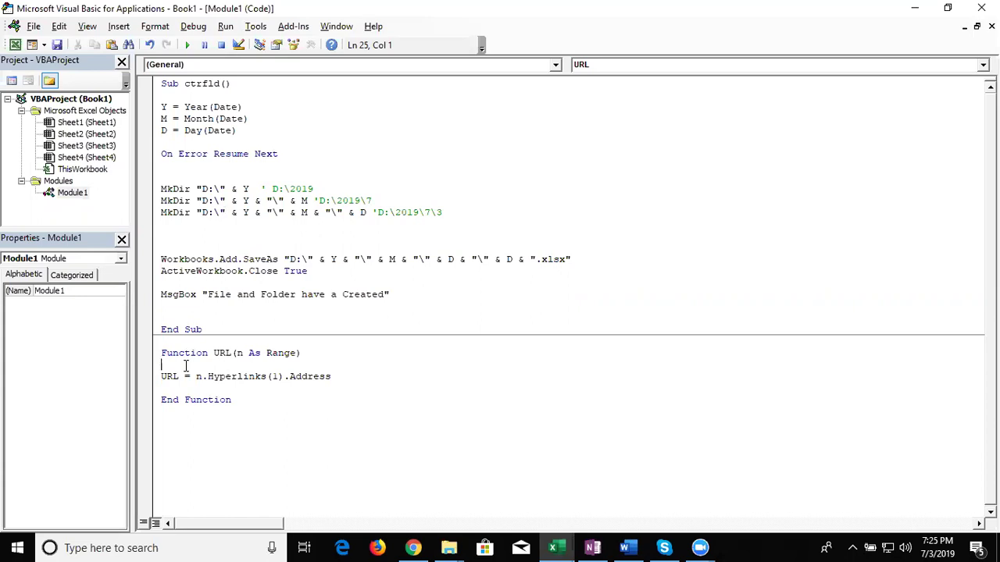
{"action": "double_click", "coordinate": [185, 353]}
{"action": "left_click", "coordinate": [226, 377]}
{"action": "left_click", "coordinate": [196, 363]}
{"action": "double_click", "coordinate": [195, 353]}
{"action": "double_click", "coordinate": [220, 355]}
{"action": "double_click", "coordinate": [238, 355]}
{"action": "double_click", "coordinate": [172, 378]}
{"action": "left_click", "coordinate": [202, 378]}
{"action": "double_click", "coordinate": [169, 377]}
{"action": "double_click", "coordinate": [238, 353]}
{"action": "double_click", "coordinate": [231, 377]}
{"action": "left_click", "coordinate": [282, 376]}
{"action": "double_click", "coordinate": [302, 377]}
{"action": "left_click", "coordinate": [175, 365]}
{"action": "key", "text": "alt+F11"}
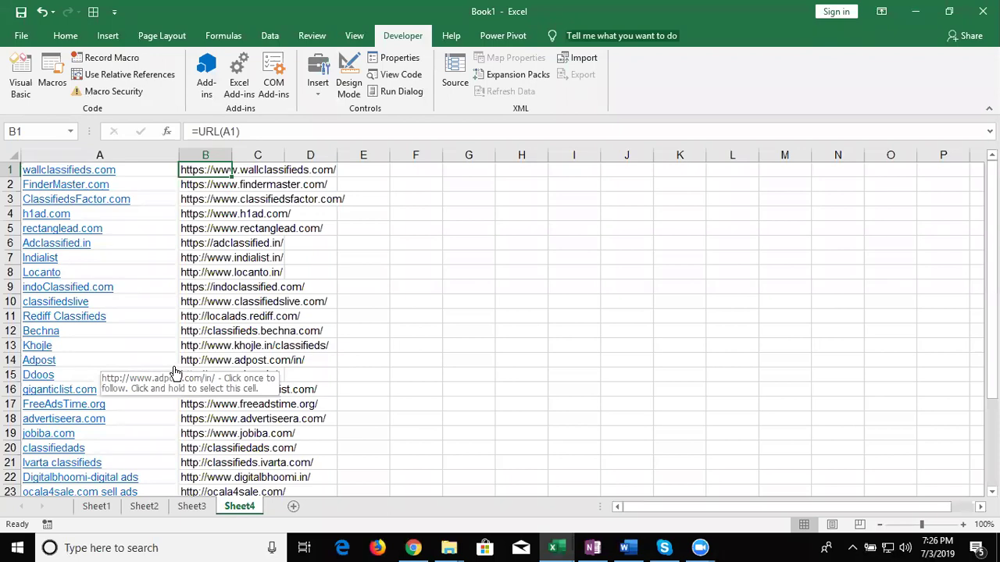
{"action": "key", "text": "alt+F11"}
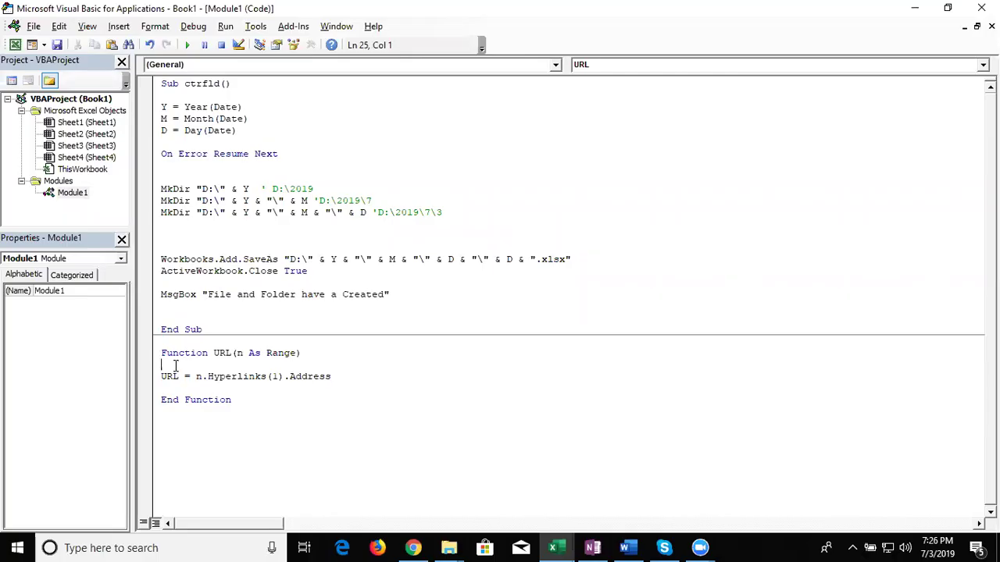
Select the Function URL code block, then return to Excel's Sheet4 with its extracted URLs.
{"action": "key", "text": "Up"}
{"action": "key", "text": "Up"}
{"action": "key", "text": "shift+Down"}
{"action": "key", "text": "shift+Down"}
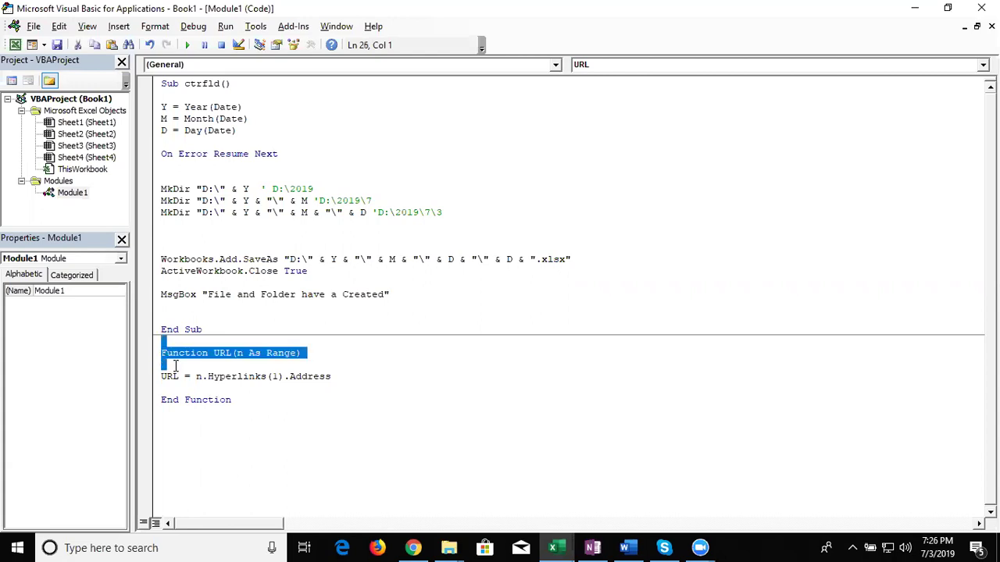
{"action": "key", "text": "shift+Down"}
{"action": "key", "text": "shift+Down"}
{"action": "key", "text": "shift+Down"}
{"action": "key", "text": "shift+Down"}
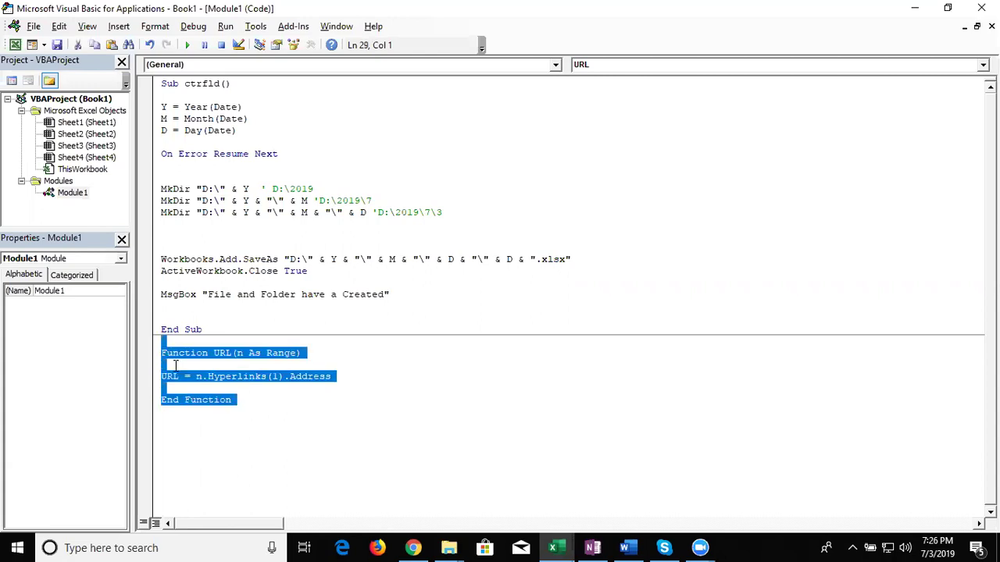
{"action": "key", "text": "Up"}
{"action": "key", "text": "Up"}
{"action": "key", "text": "Up"}
{"action": "key", "text": "Down"}
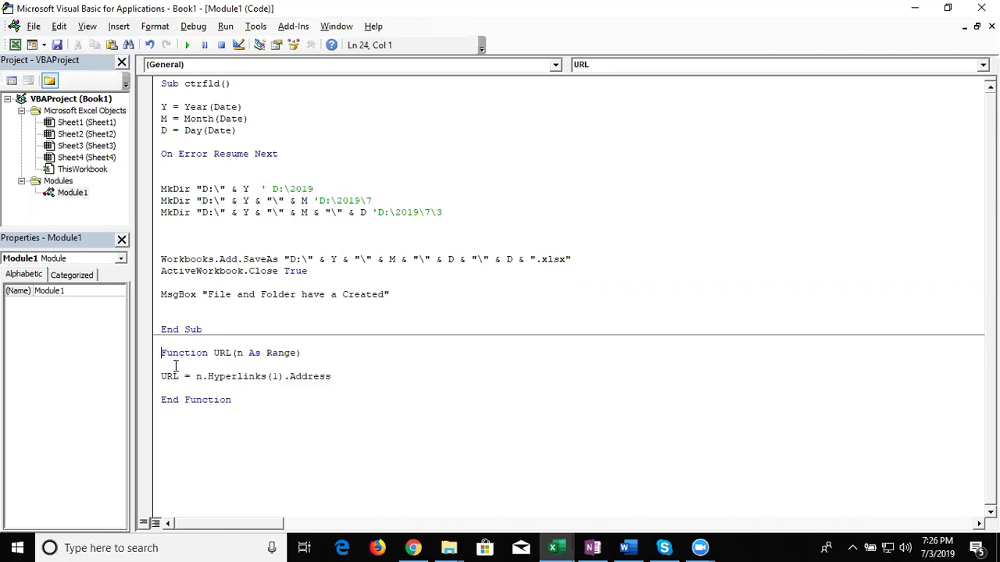
{"action": "key", "text": "shift+Down"}
{"action": "key", "text": "shift+Down"}
{"action": "key", "text": "shift+Down"}
{"action": "key", "text": "shift+Down"}
{"action": "key", "text": "shift+Down"}
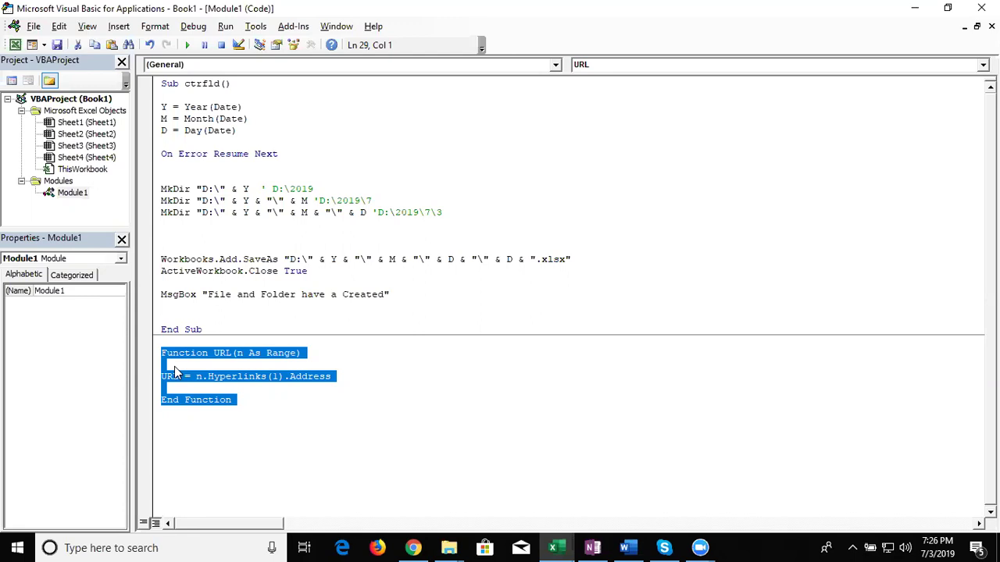
{"action": "key", "text": "alt+F11"}
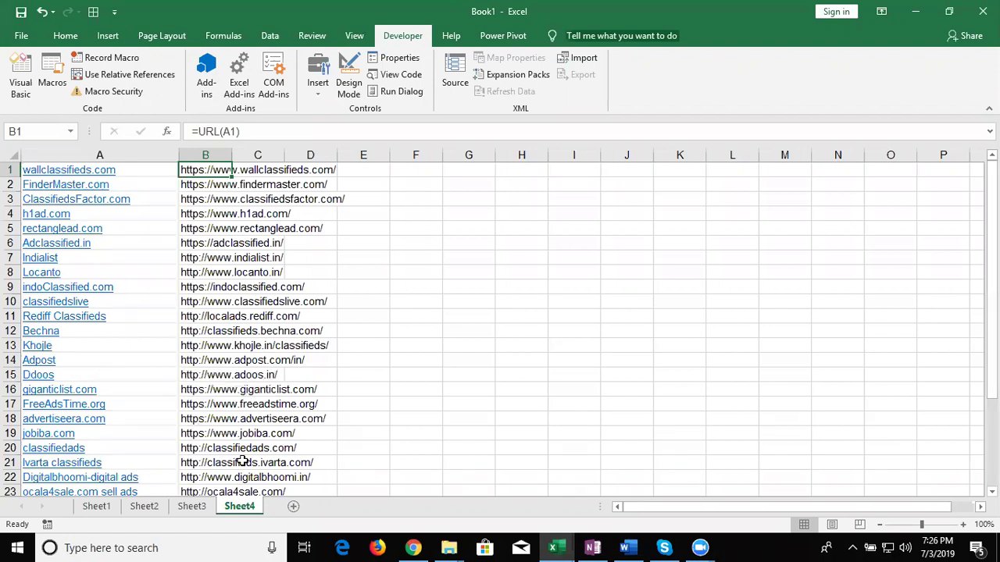
Go to Sheet3, then add a new blank worksheet, Sheet5, to the workbook.
{"action": "left_click", "coordinate": [195, 508]}
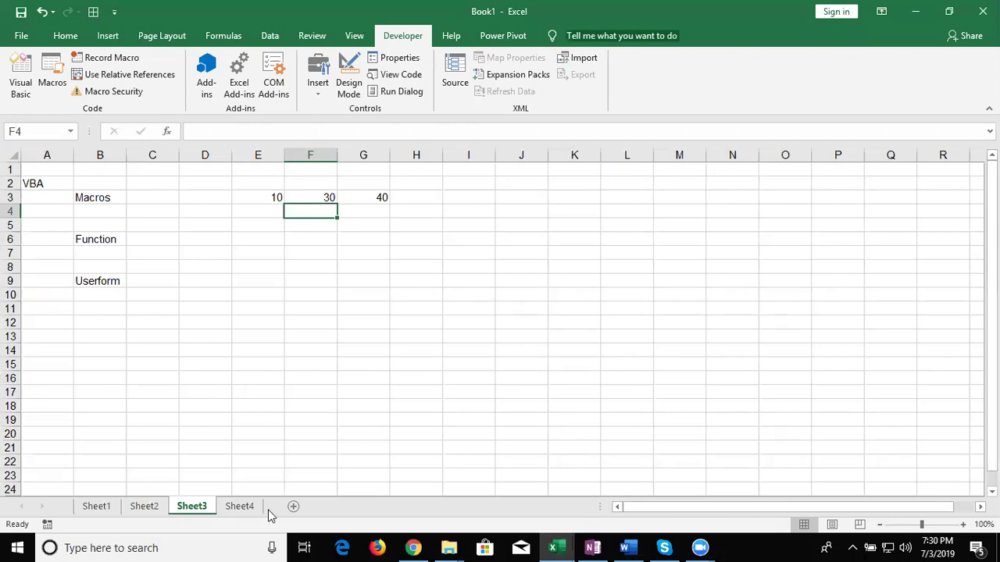
{"action": "left_click", "coordinate": [293, 507]}
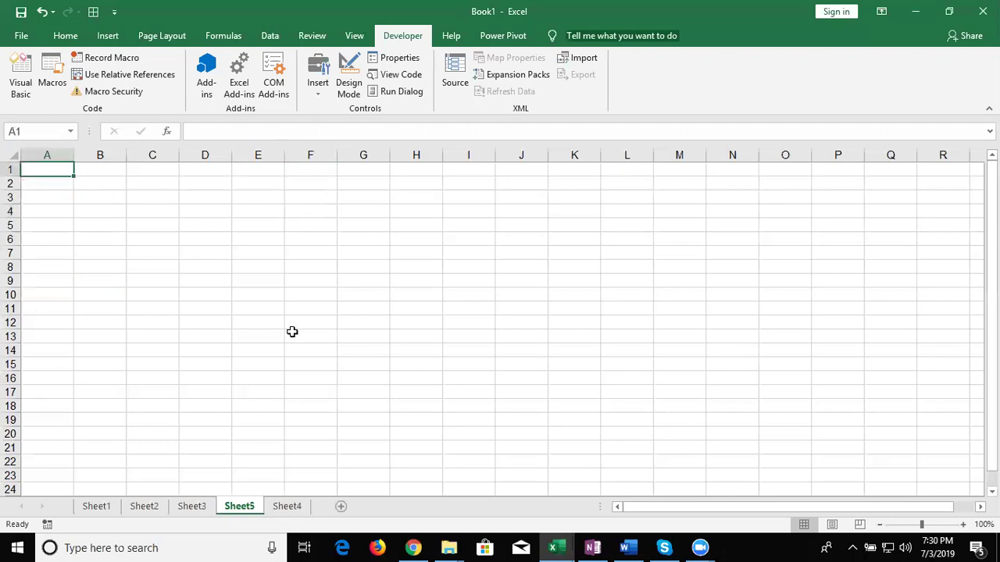
Enter =RANDBETWEEN(10,90) in cell A1.
{"action": "type", "text": "=ra"}
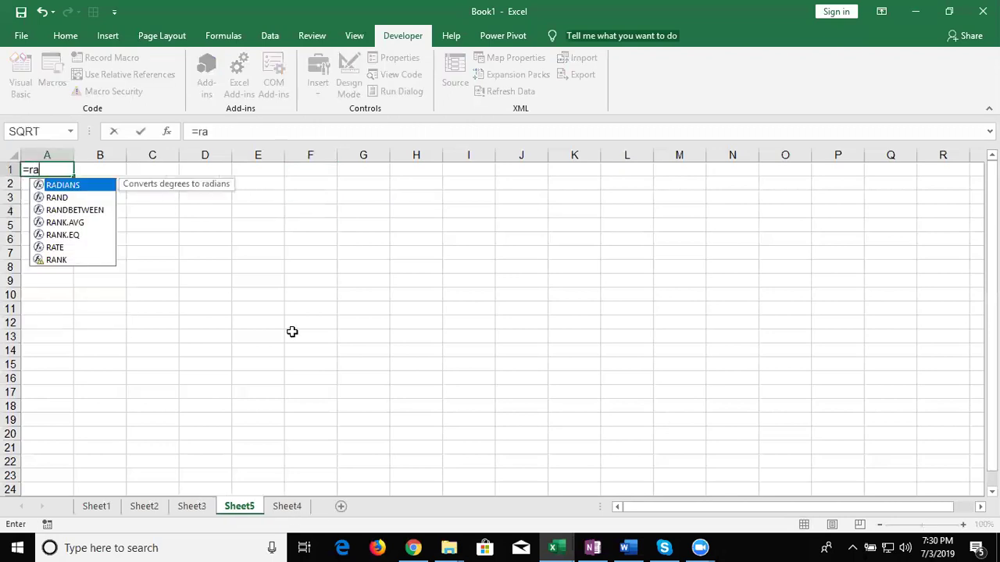
{"action": "key", "text": "Down"}
{"action": "key", "text": "Down"}
{"action": "key", "text": "Tab"}
{"action": "type", "text": "10,90"}
{"action": "key", "text": "ctrl+Return"}
Fill the RANDBETWEEN formula across the whole A1:J17 range.
{"action": "key", "text": "shift+Right"}
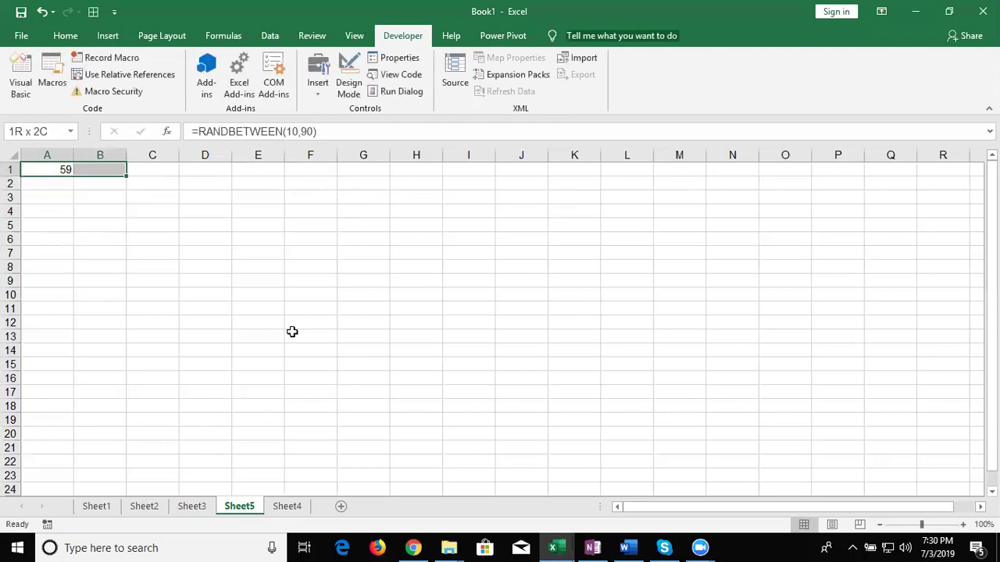
{"action": "key", "text": "shift+Right"}
{"action": "key", "text": "shift+Right"}
{"action": "key", "text": "shift+Right"}
{"action": "key", "text": "shift+Right"}
{"action": "key", "text": "shift+Right"}
{"action": "key", "text": "shift+Right"}
{"action": "key", "text": "shift+Right"}
{"action": "key", "text": "shift+Down"}
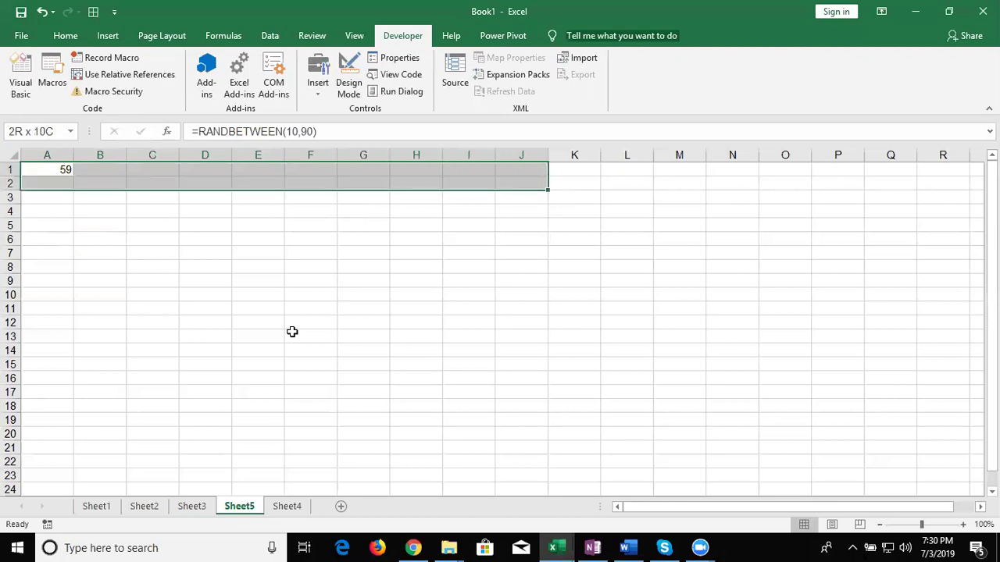
{"action": "key", "text": "shift+Down"}
{"action": "key", "text": "shift+Down"}
{"action": "key", "text": "shift+Down"}
{"action": "key", "text": "ctrl+r"}
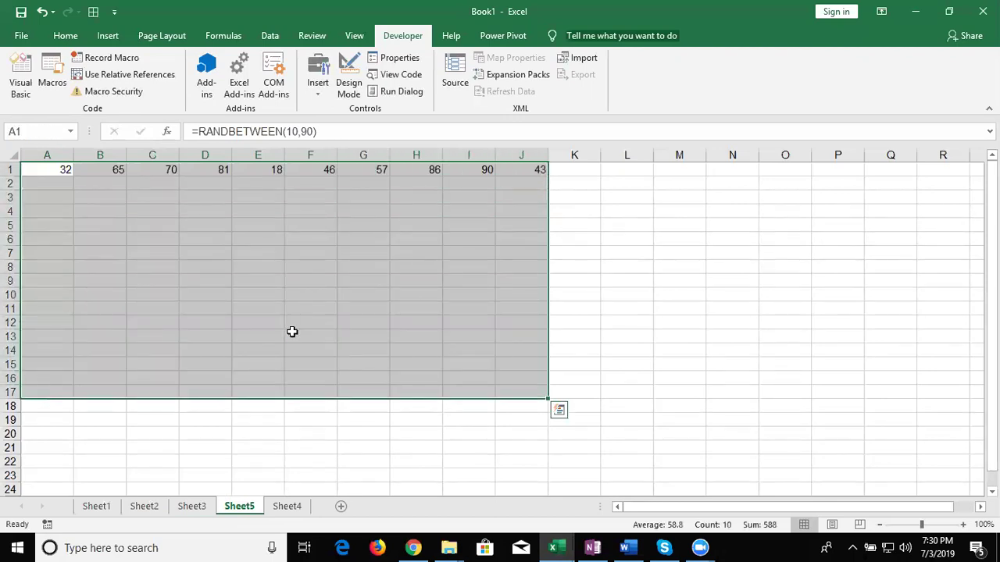
{"action": "key", "text": "ctrl+d"}
Copy the random-number grid and paste it back as static values only.
{"action": "key", "text": "ctrl+c"}
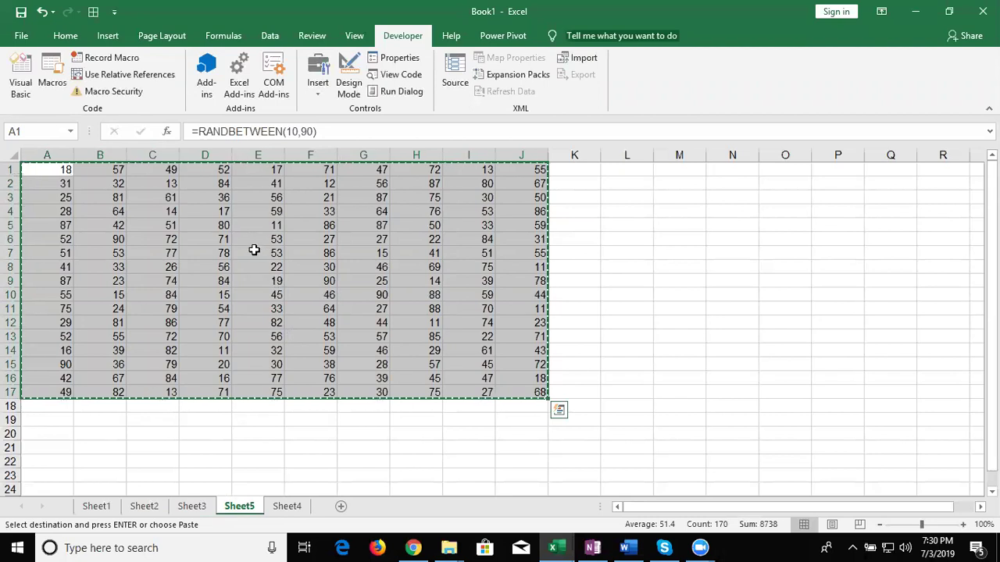
{"action": "left_click", "coordinate": [108, 36]}
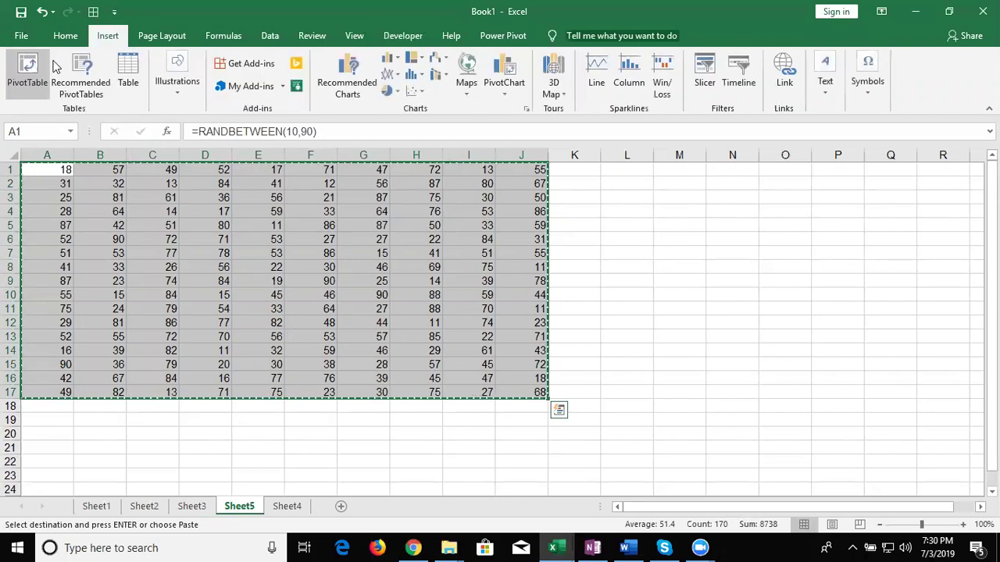
{"action": "left_click", "coordinate": [66, 35]}
{"action": "left_click", "coordinate": [21, 92]}
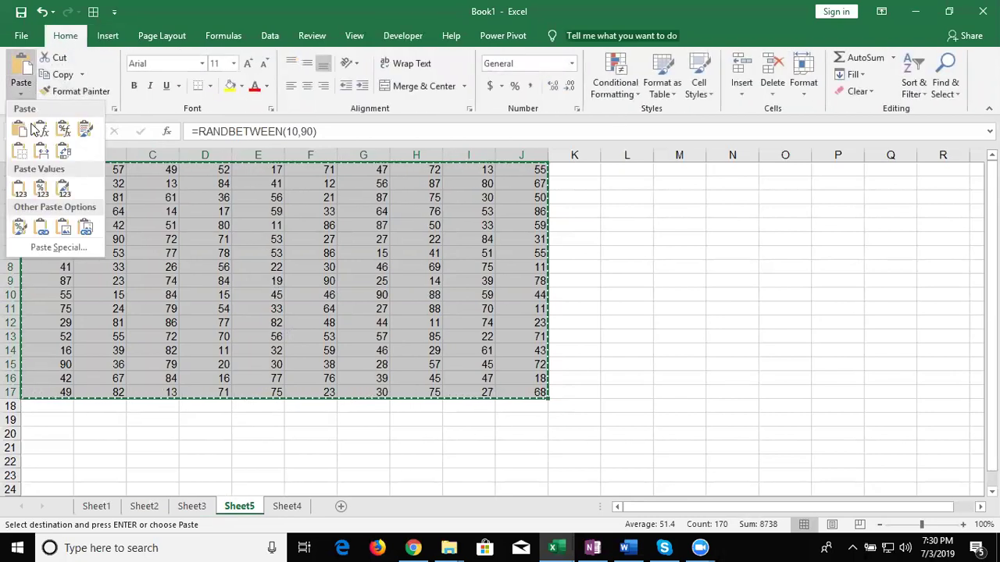
{"action": "left_click", "coordinate": [66, 189]}
{"action": "left_click", "coordinate": [70, 189]}
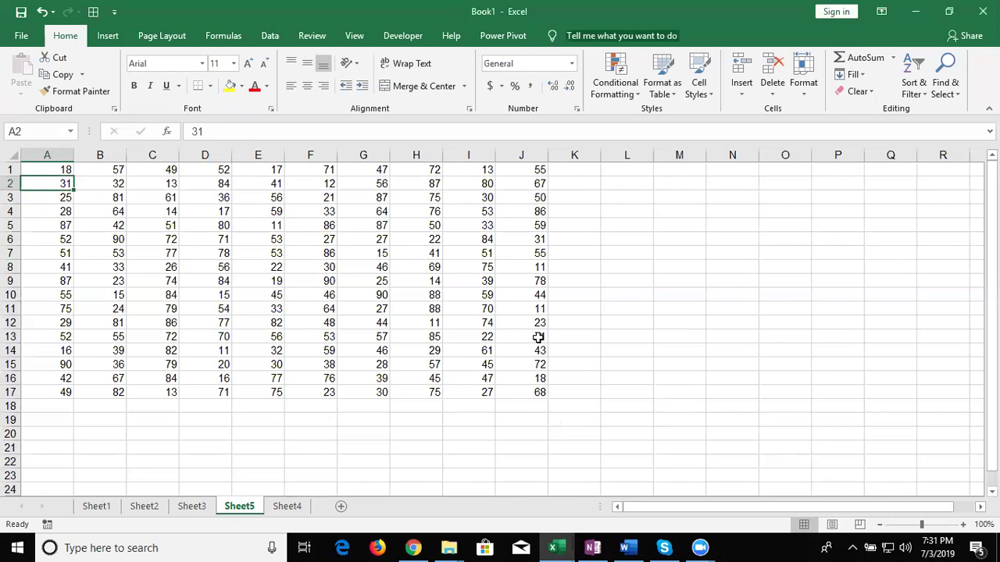
Return to A1 and select the entire A1:J17 block of random numbers with Ctrl+A.
{"action": "key", "text": "Up"}
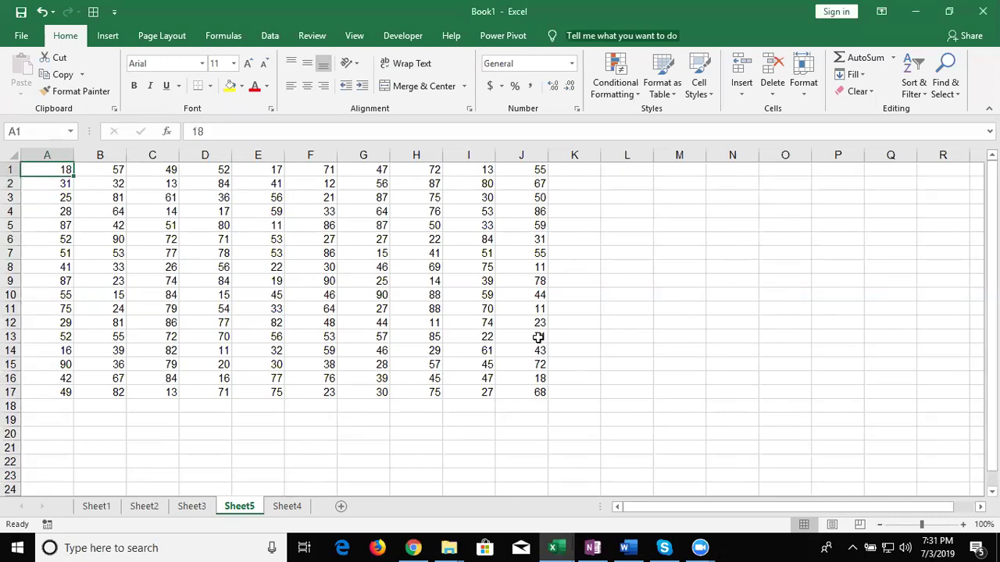
{"action": "key", "text": "ctrl+a"}
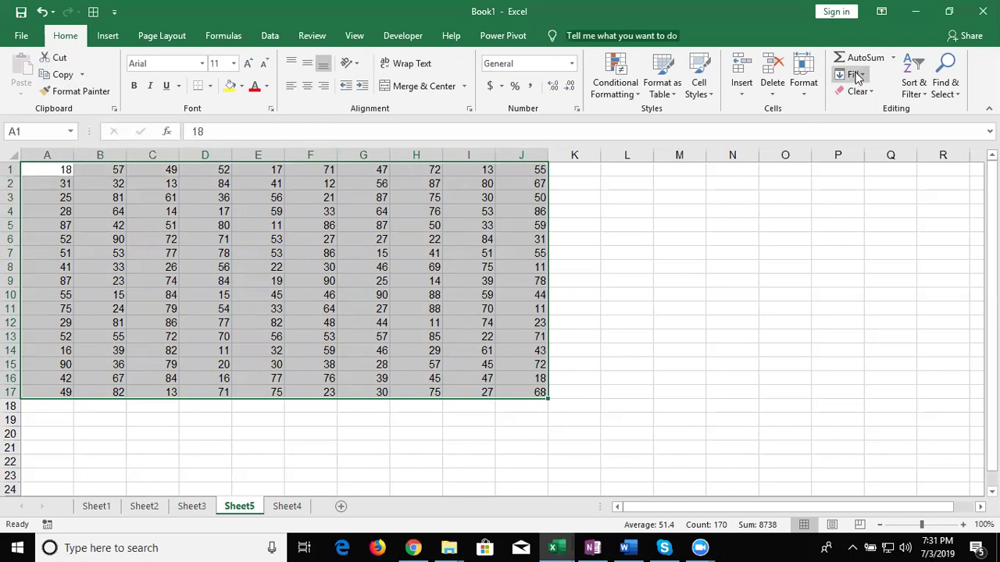
{"action": "left_click", "coordinate": [914, 70]}
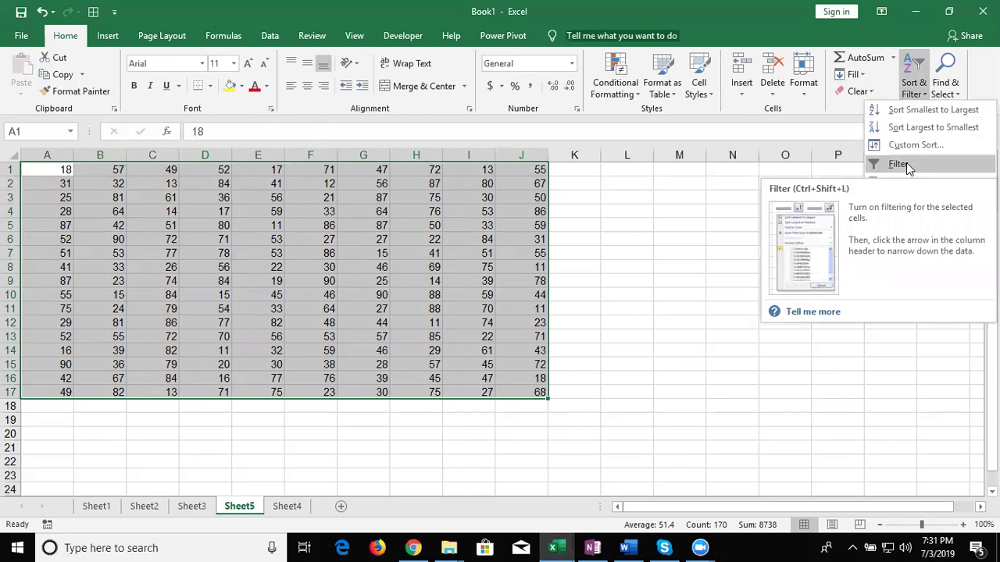
{"action": "left_click", "coordinate": [519, 204]}
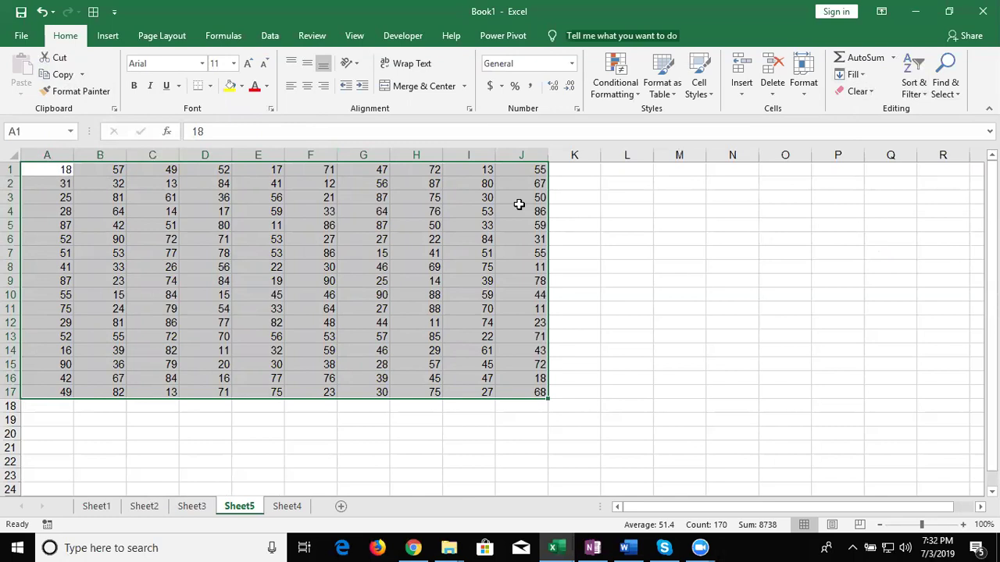
{"action": "left_click", "coordinate": [384, 199]}
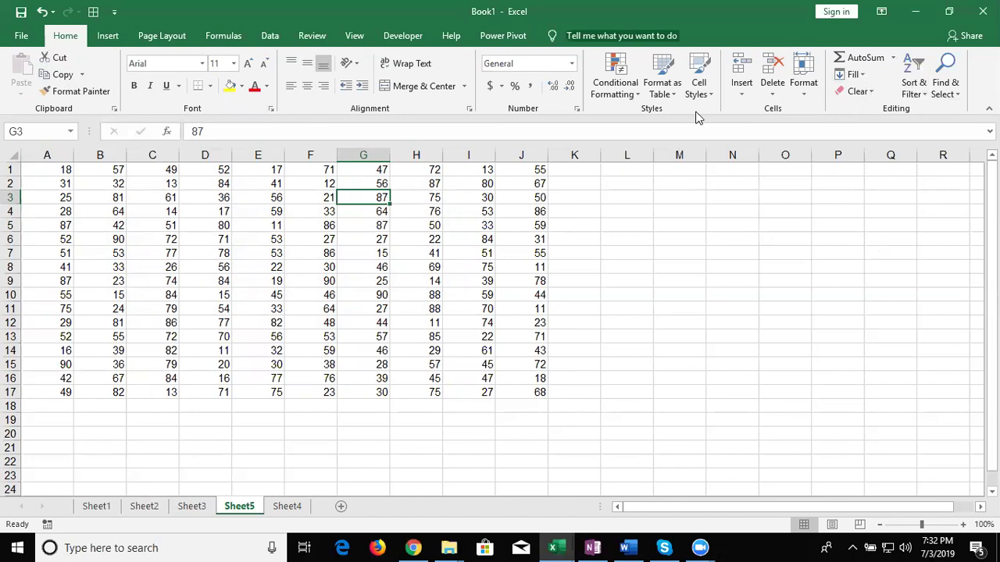
Try Go To Special's Current region option, cancel it, then bold the 90 in G10.
{"action": "left_click", "coordinate": [948, 92]}
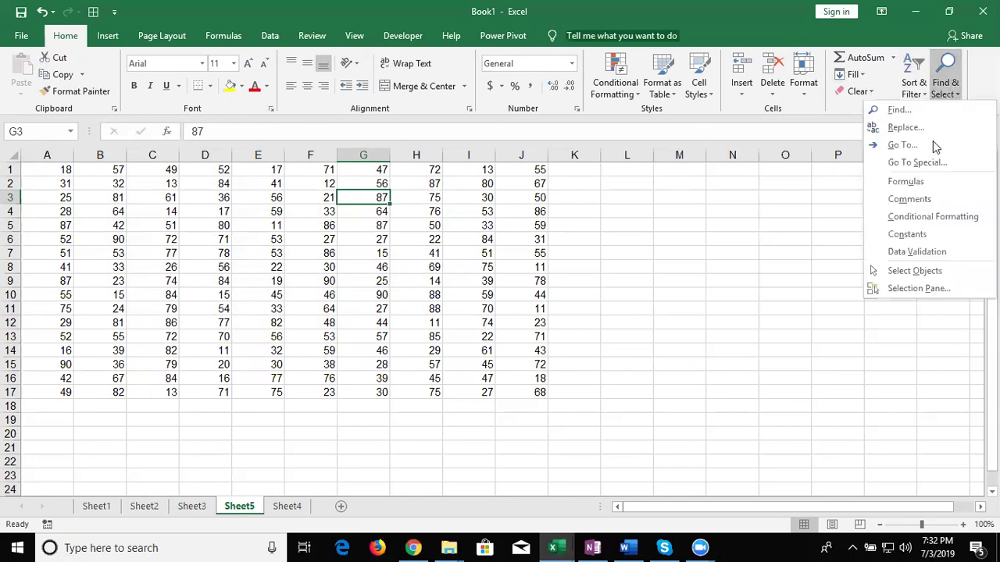
{"action": "left_click", "coordinate": [928, 163]}
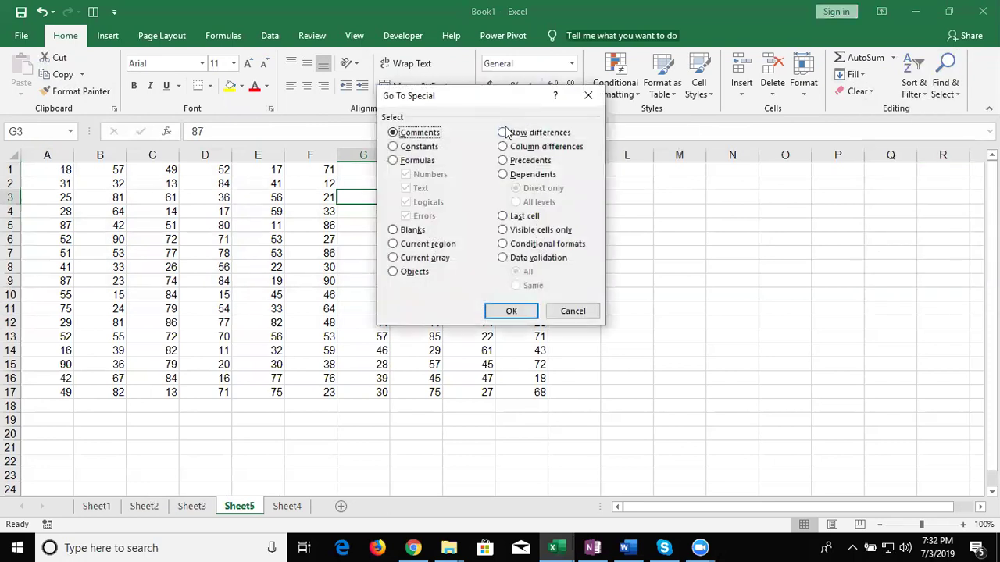
{"action": "left_click", "coordinate": [442, 244]}
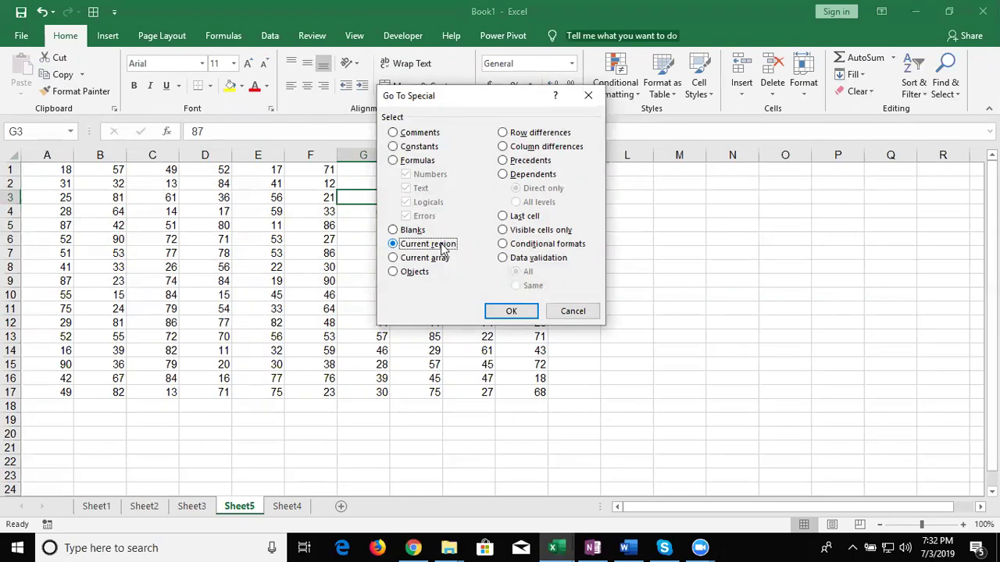
{"action": "left_click", "coordinate": [578, 319]}
{"action": "left_click", "coordinate": [368, 296]}
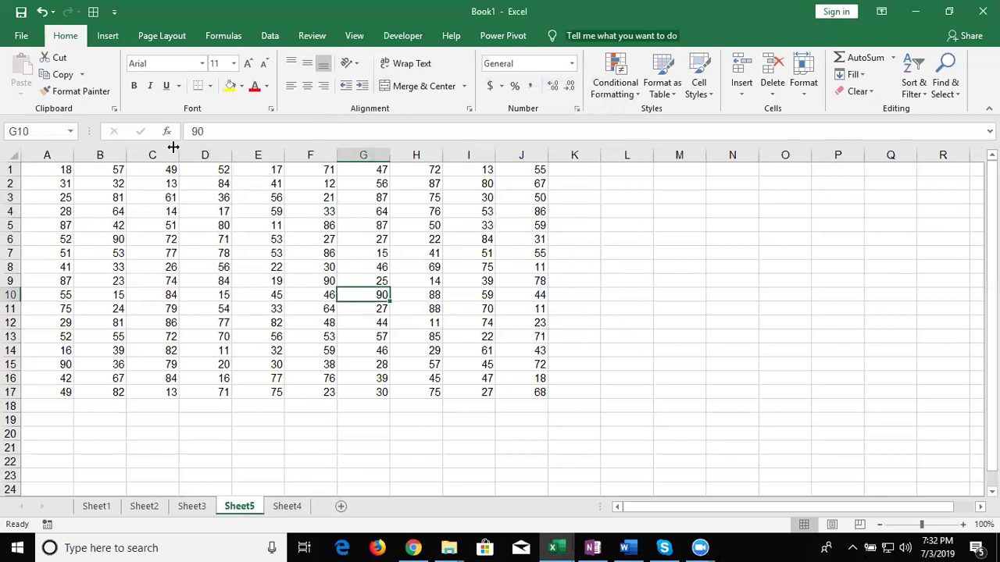
{"action": "left_click", "coordinate": [135, 85]}
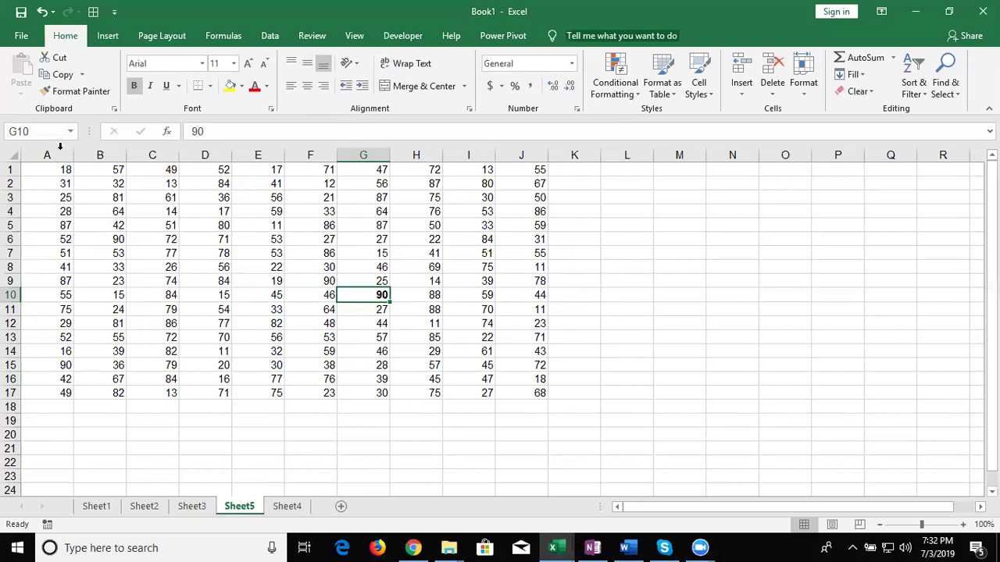
Toggle bold off and back on for G10, then close the Number format settings unchanged.
{"action": "left_click", "coordinate": [141, 89]}
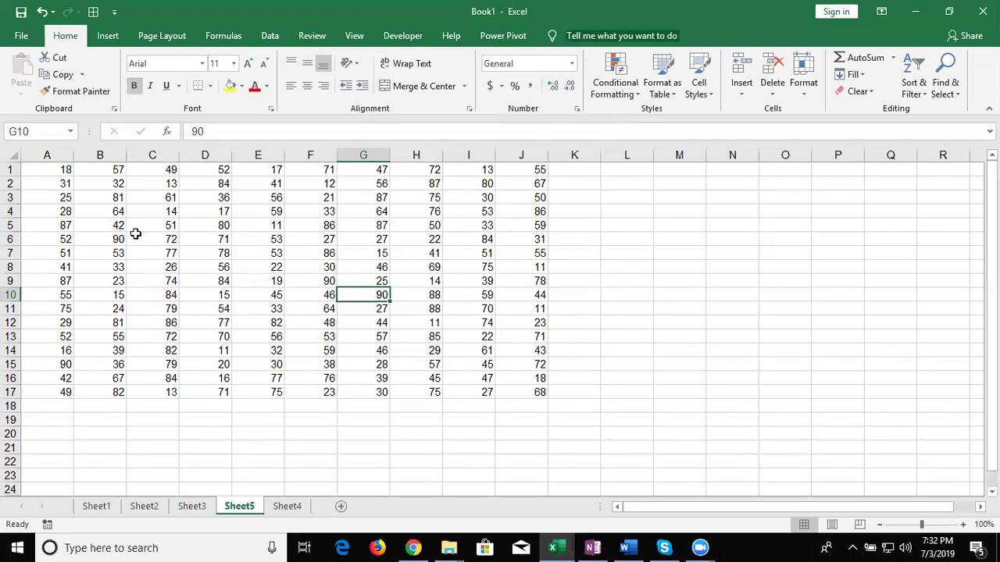
{"action": "left_click", "coordinate": [132, 89]}
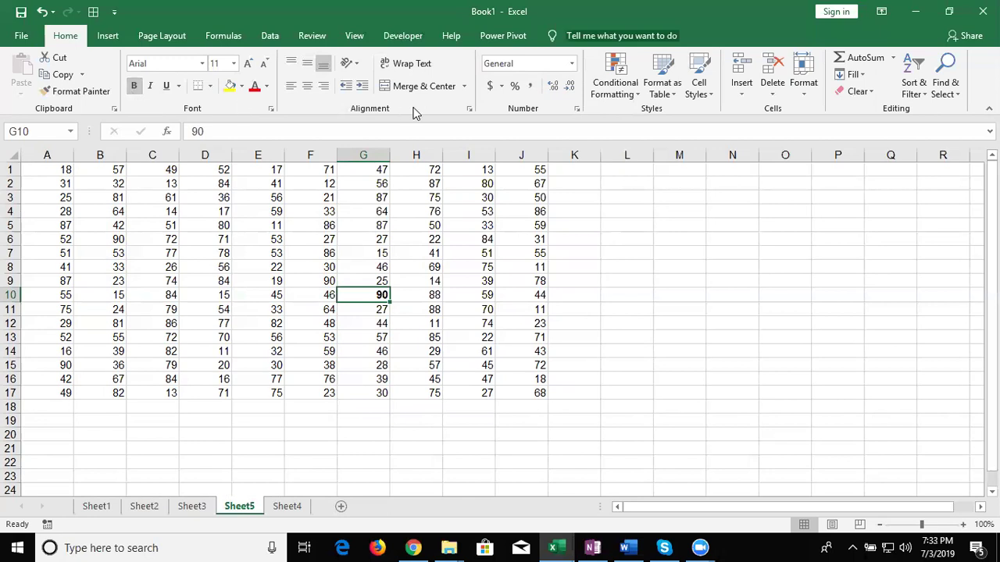
{"action": "left_click", "coordinate": [576, 111]}
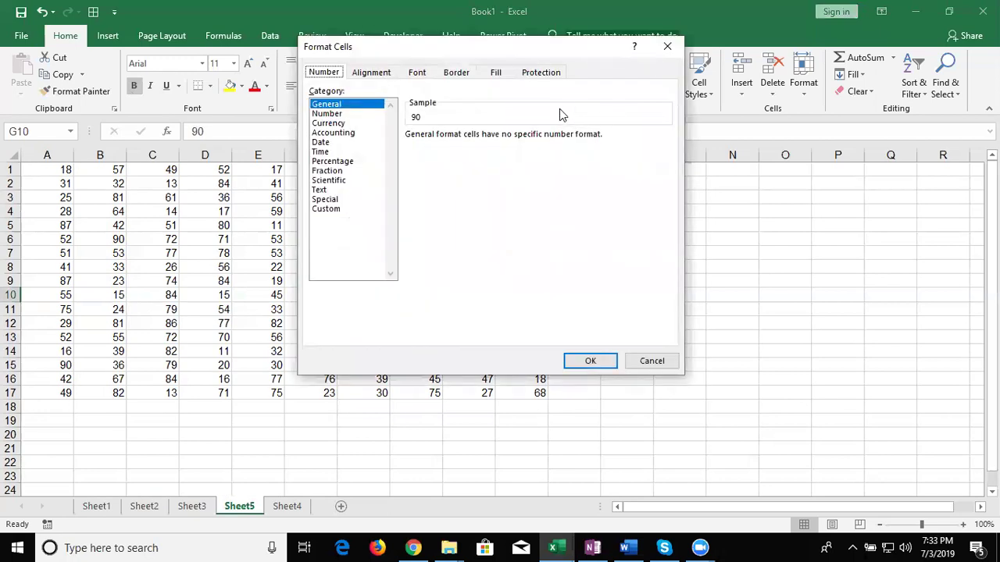
{"action": "key", "text": "Escape"}
{"action": "key", "text": "ctrl+c"}
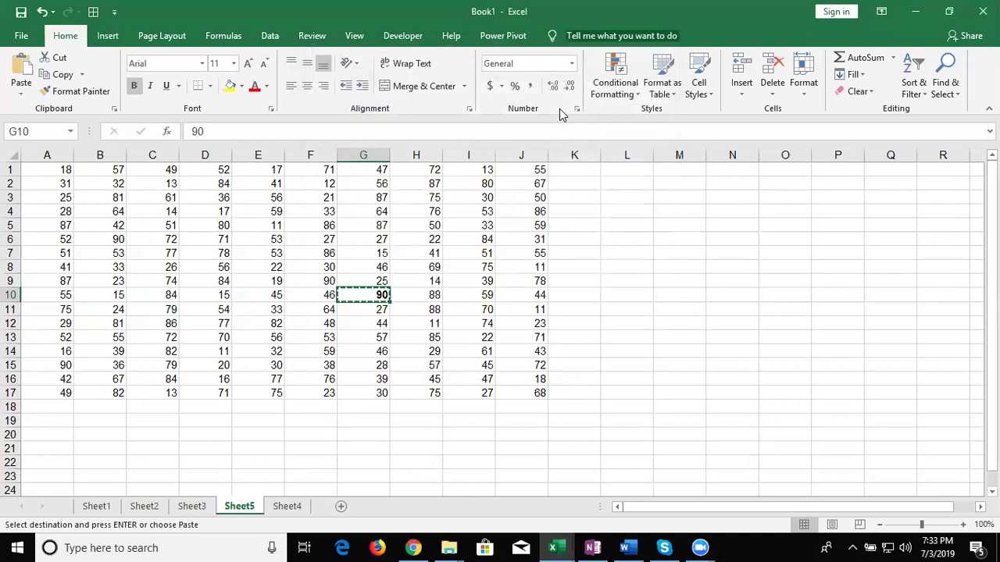
{"action": "left_click", "coordinate": [500, 231]}
{"action": "right_click", "coordinate": [499, 230]}
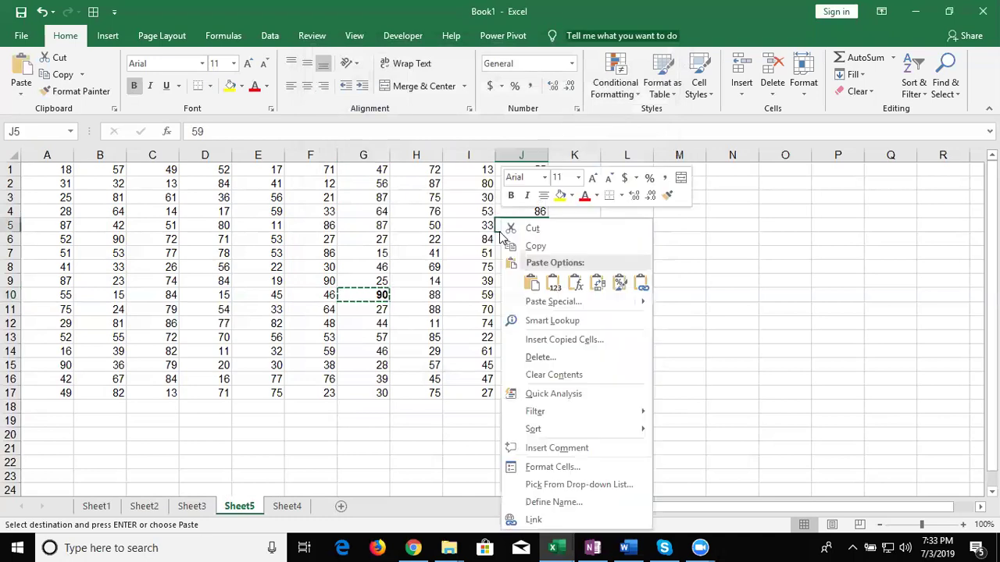
{"action": "left_click", "coordinate": [538, 304]}
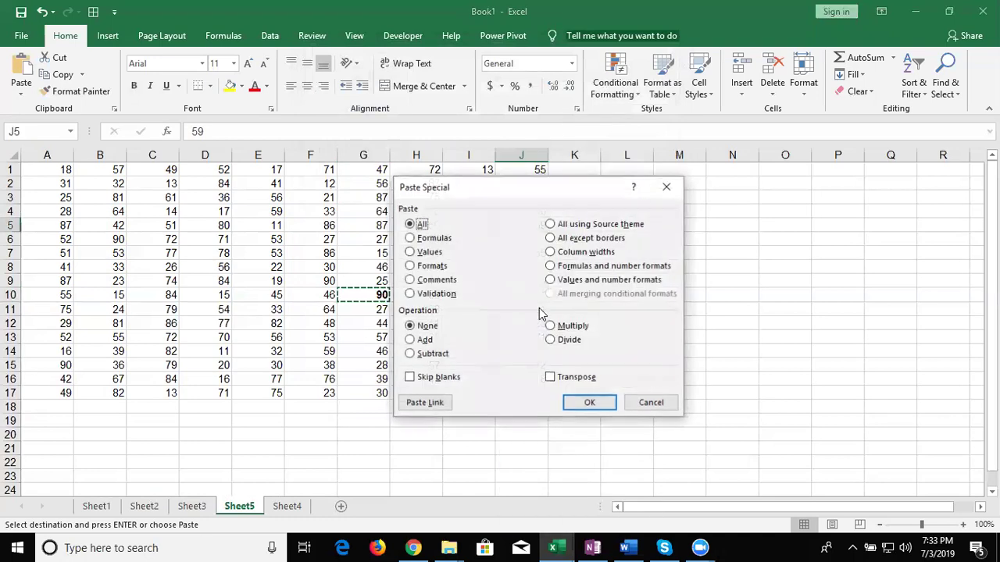
{"action": "left_click", "coordinate": [410, 378]}
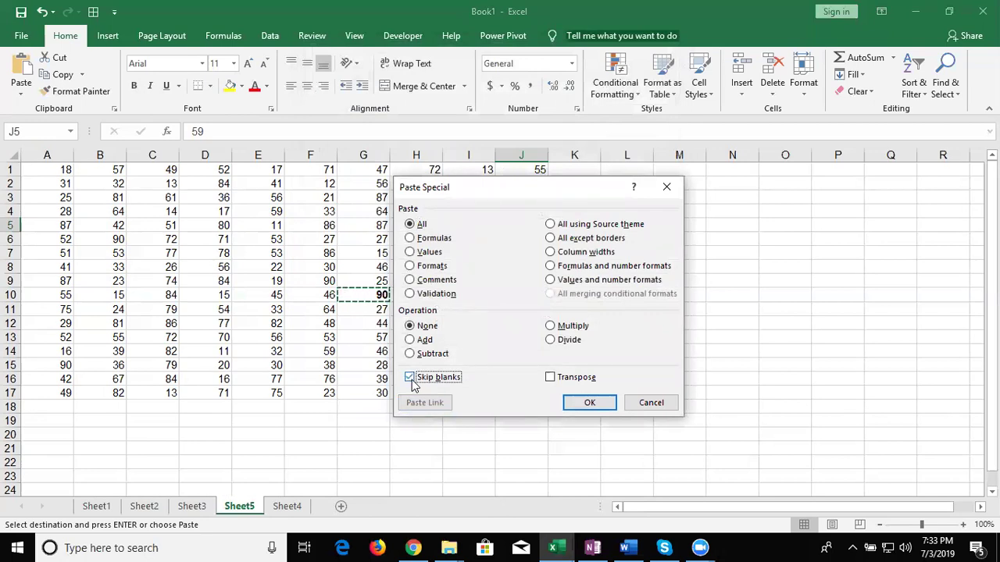
{"action": "left_click", "coordinate": [410, 378]}
{"action": "key", "text": "Escape"}
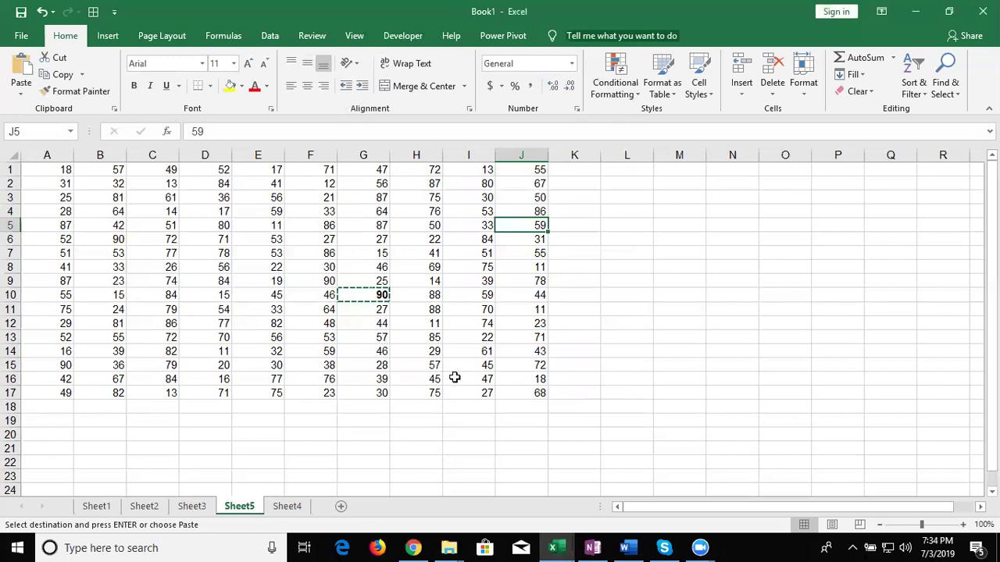
{"action": "key", "text": "Escape"}
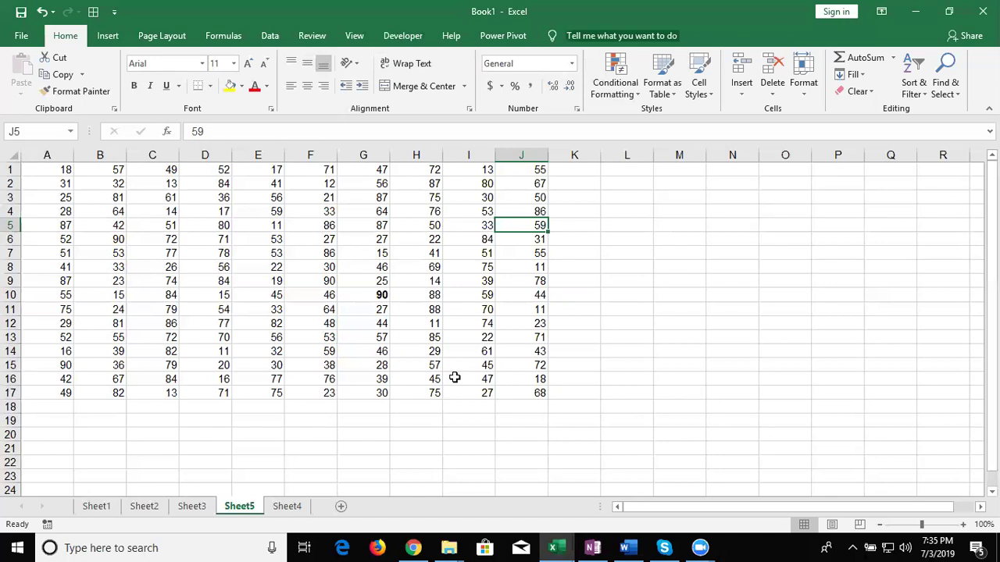
Look at the View and Developer ribbon tabs, then minimize everything to the Windows desktop.
{"action": "left_click", "coordinate": [361, 43]}
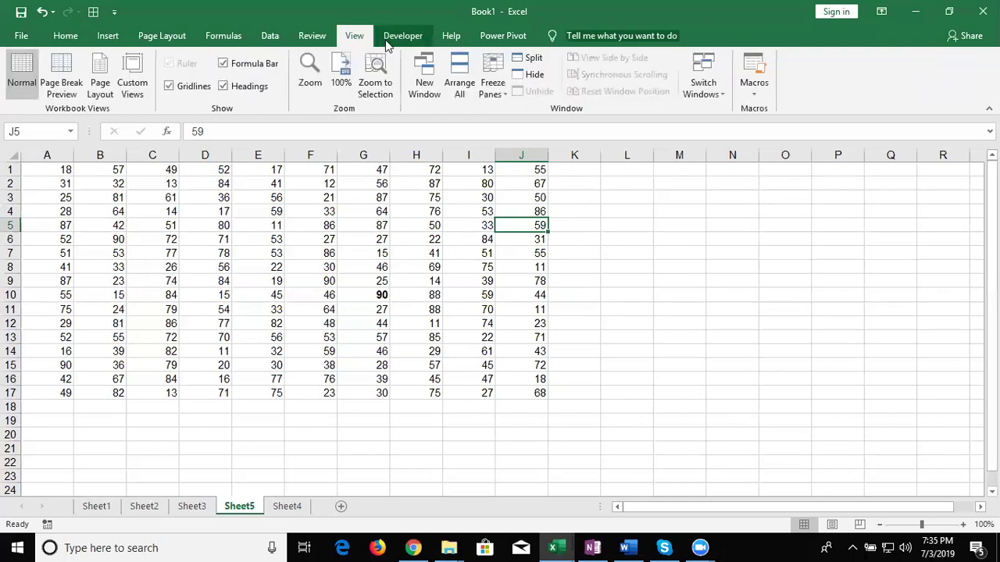
{"action": "left_click", "coordinate": [399, 37]}
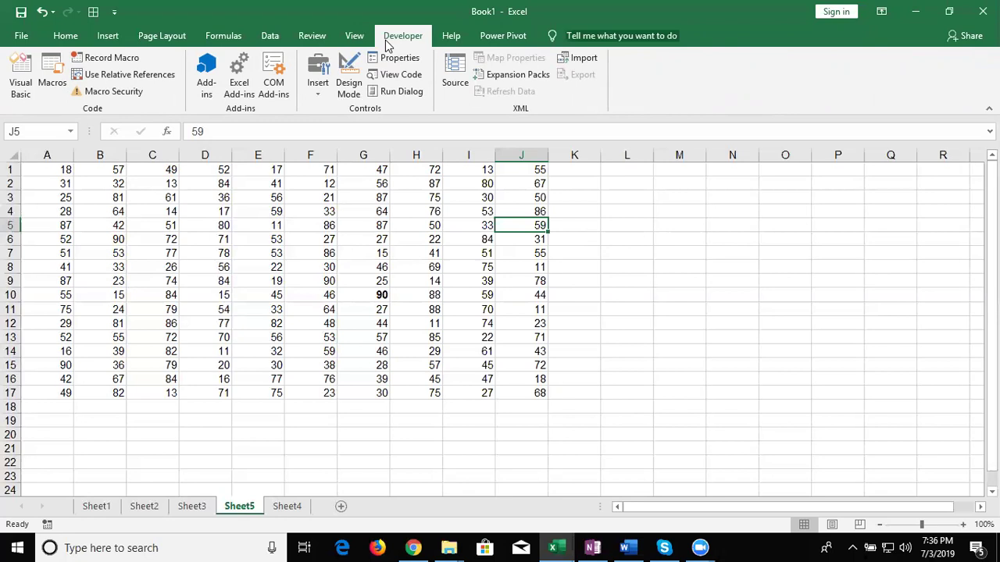
{"action": "key", "text": "super+d"}
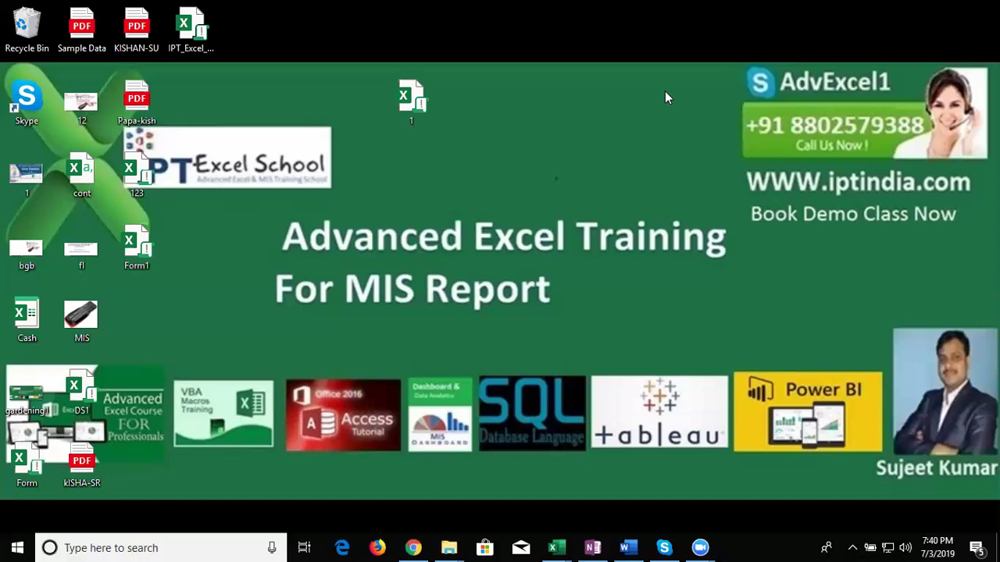
Open Zoom's End Meeting or Leave Meeting confirmation dialog from the meeting controls.
{"action": "left_click", "coordinate": [507, 331]}
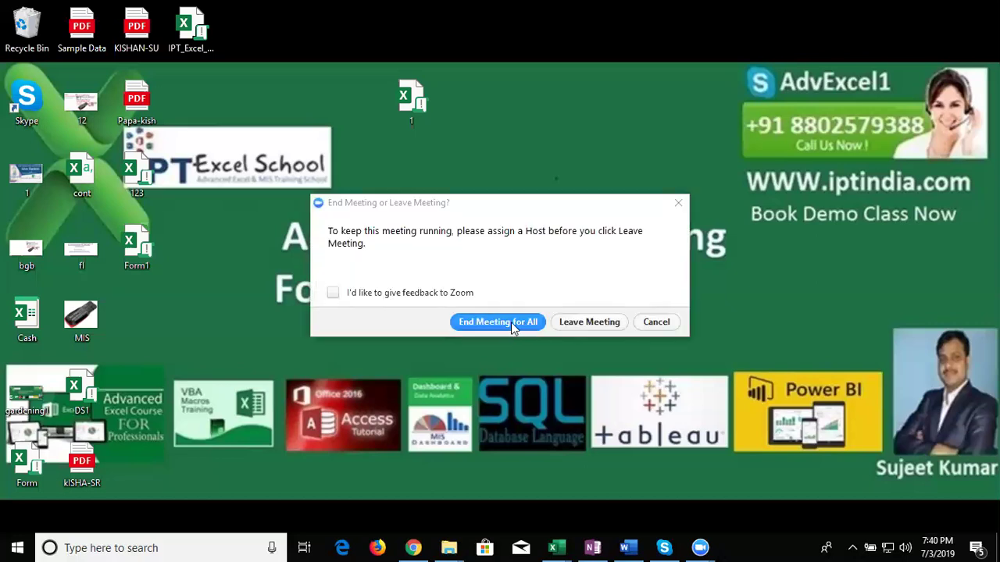